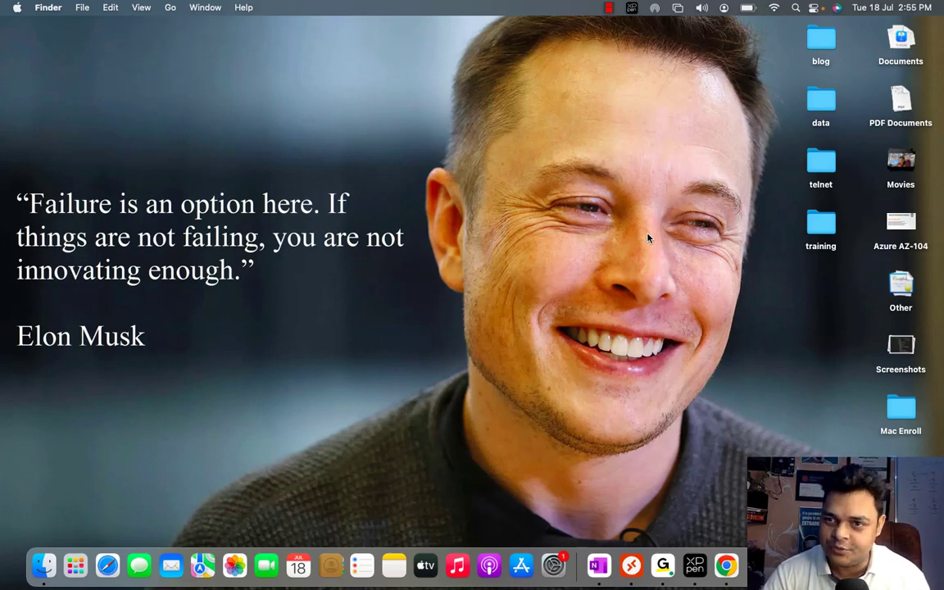
Switch from the macOS desktop to the full-screen Windows 11 space with Control+Right Arrow
key("ctrl+Right")
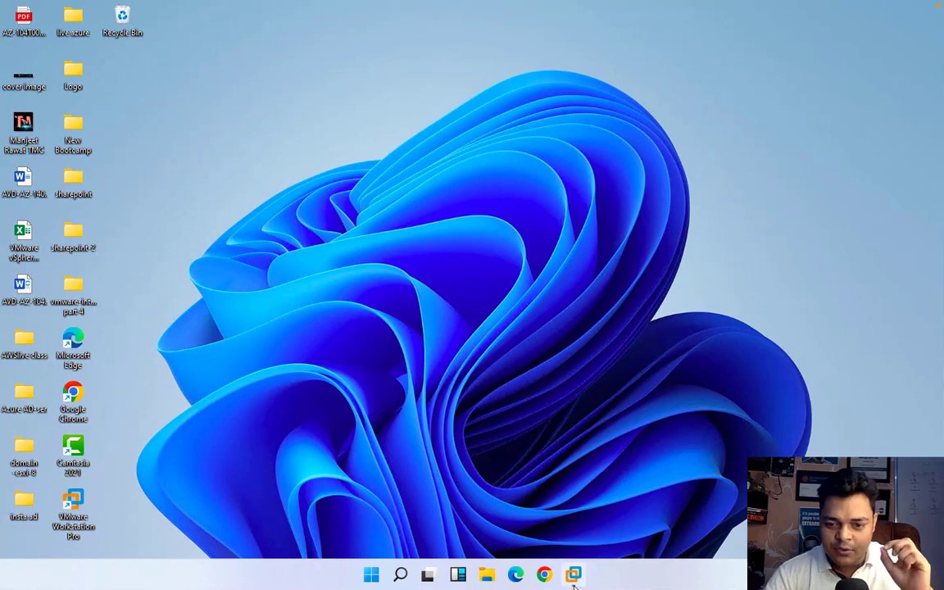
Sign in to the Domain Server 2016 VM in full screen, then check the esxi-8-host console at 192.168.1.12
mouse_move(573, 583)
left_click(523, 446)
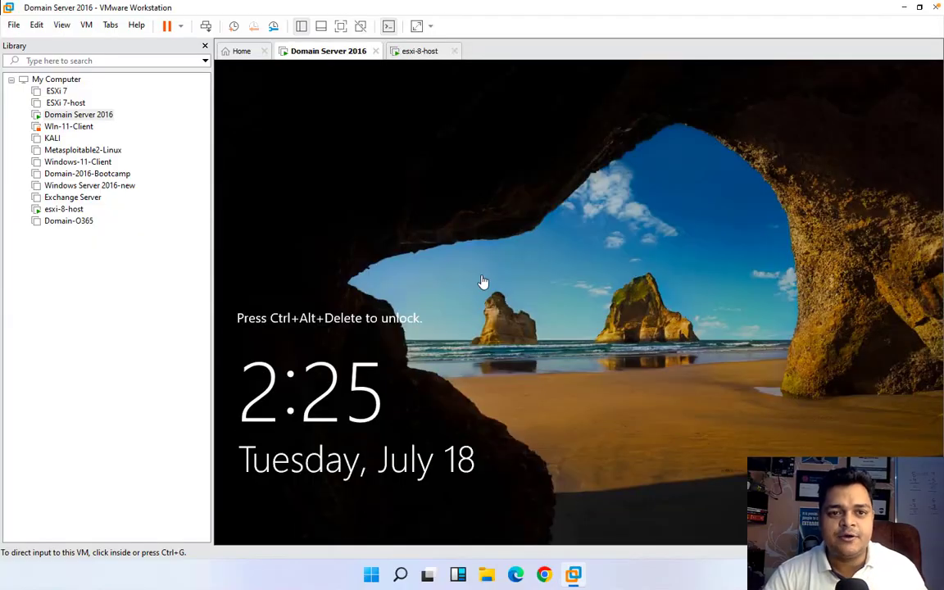
left_click(341, 25)
left_click(310, 9)
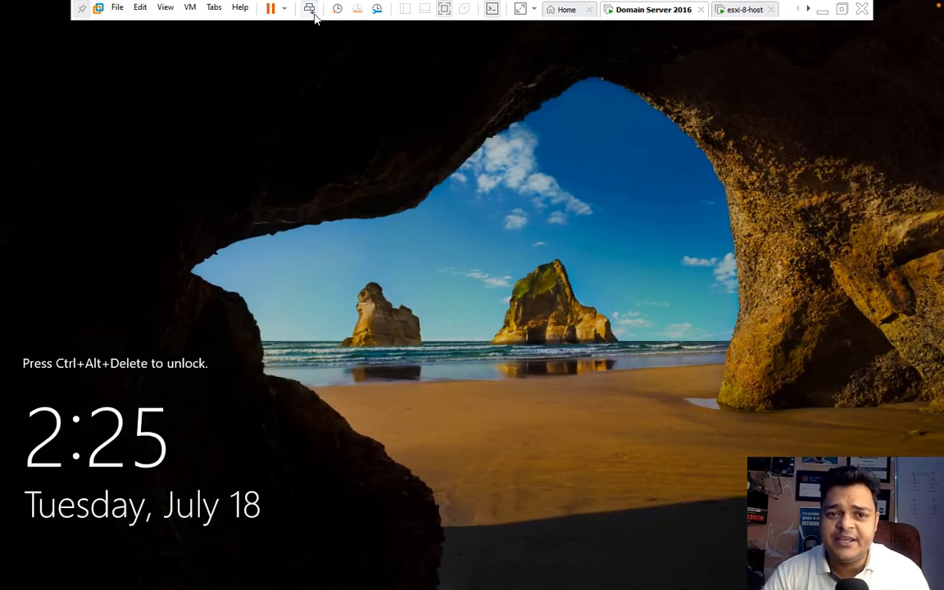
type("*******")
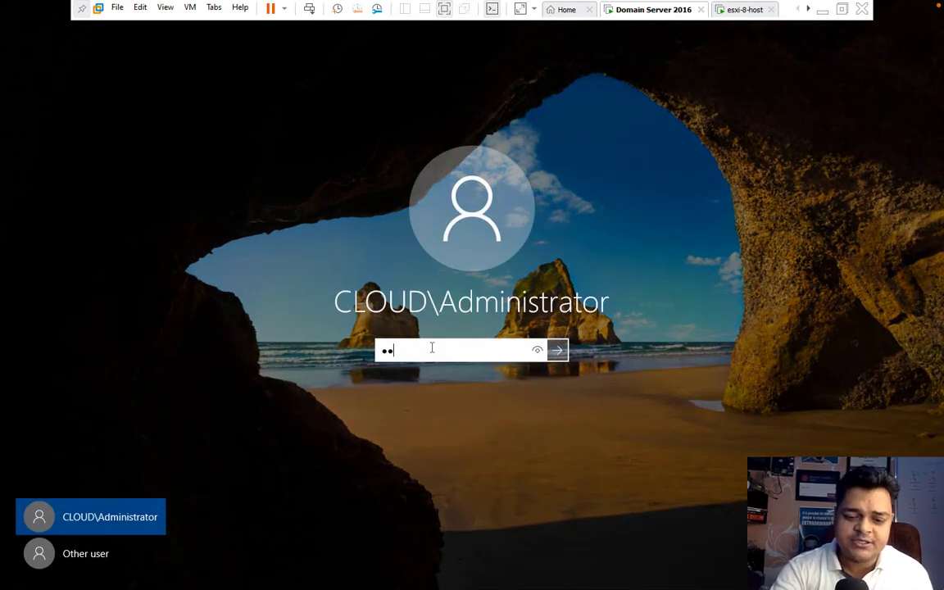
key("Return")
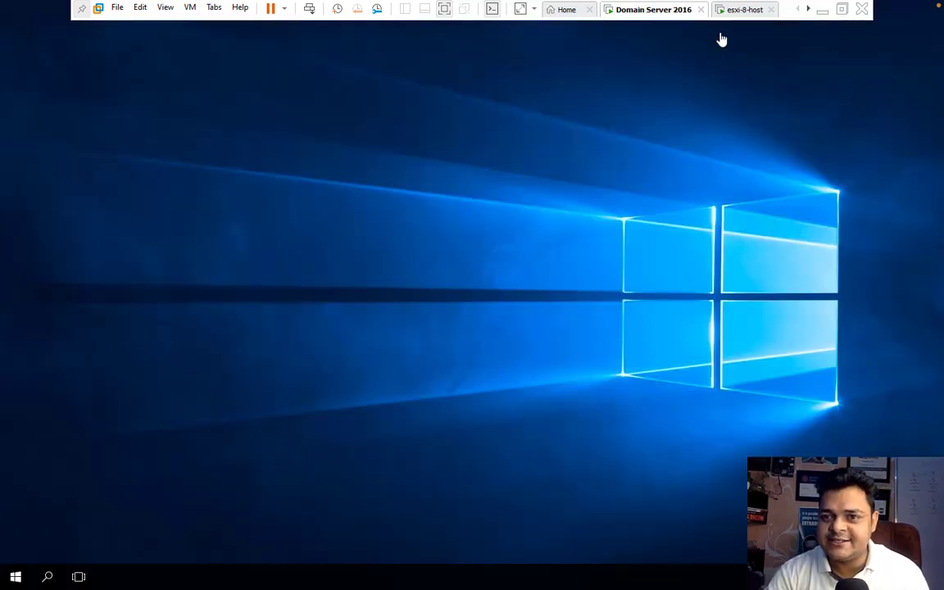
left_click(741, 9)
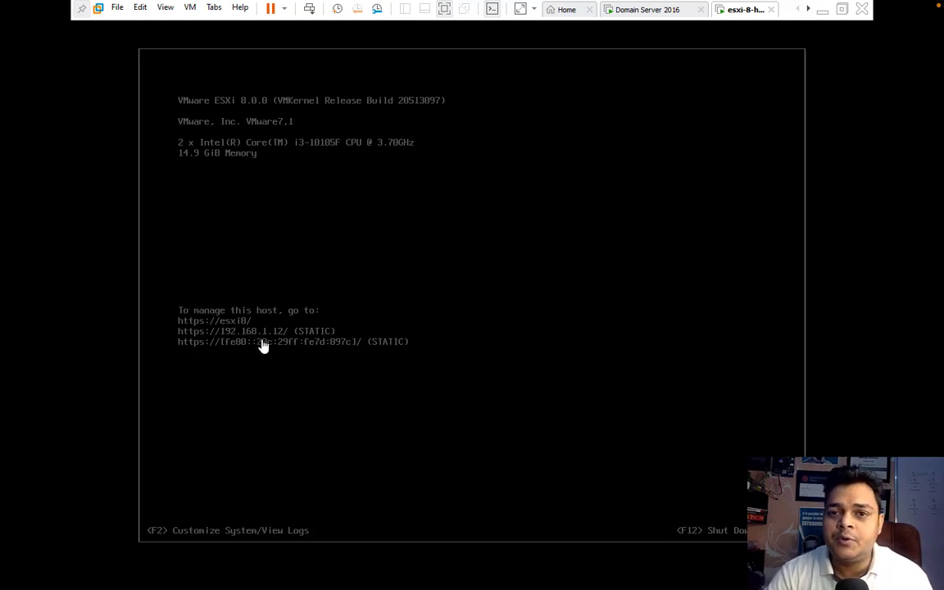
left_click(822, 10)
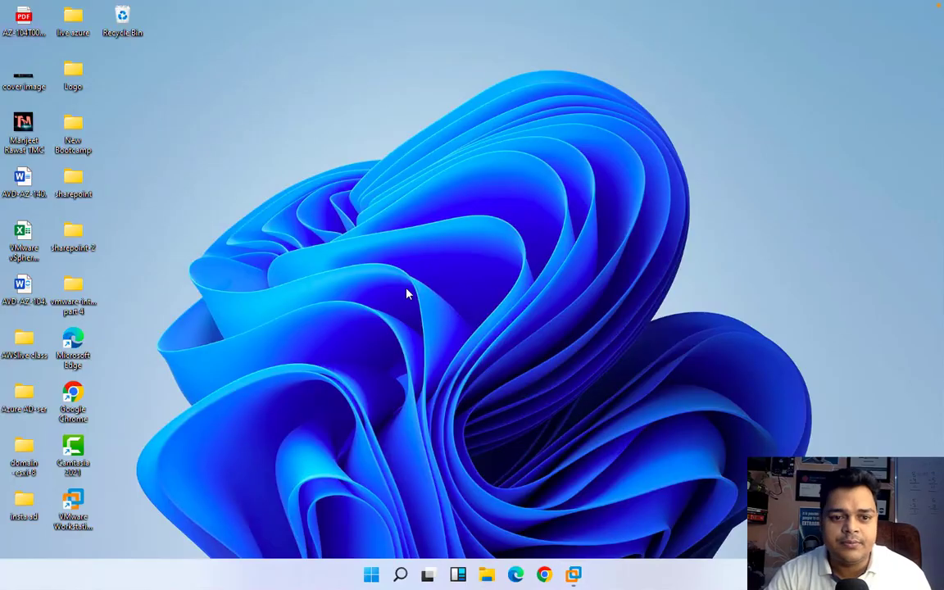
Load the ESXi Host Client at 192.168.1.12 in a new Chrome window
left_click(544, 573)
type("192.168.1.99")
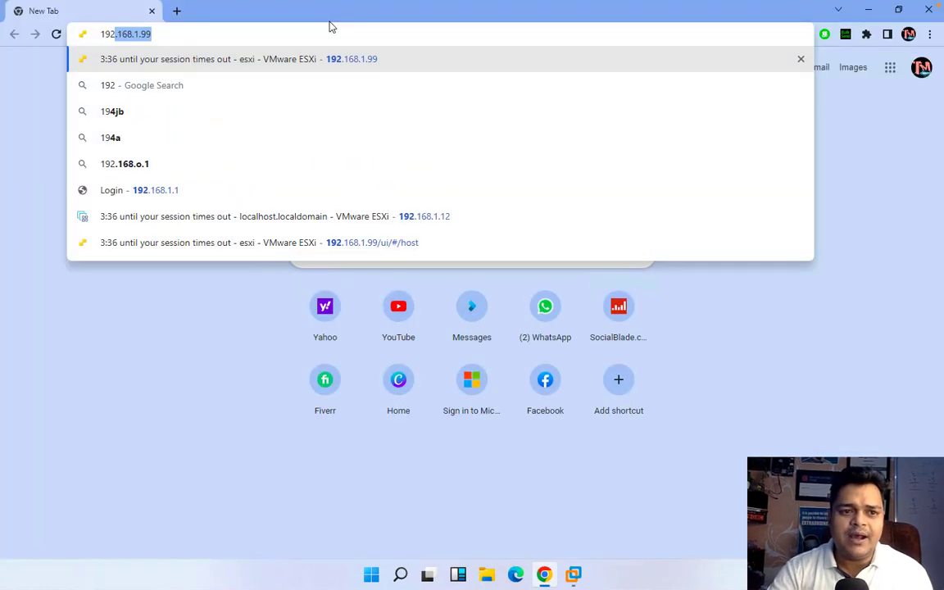
key("BackSpace")
key("BackSpace")
key("BackSpace")
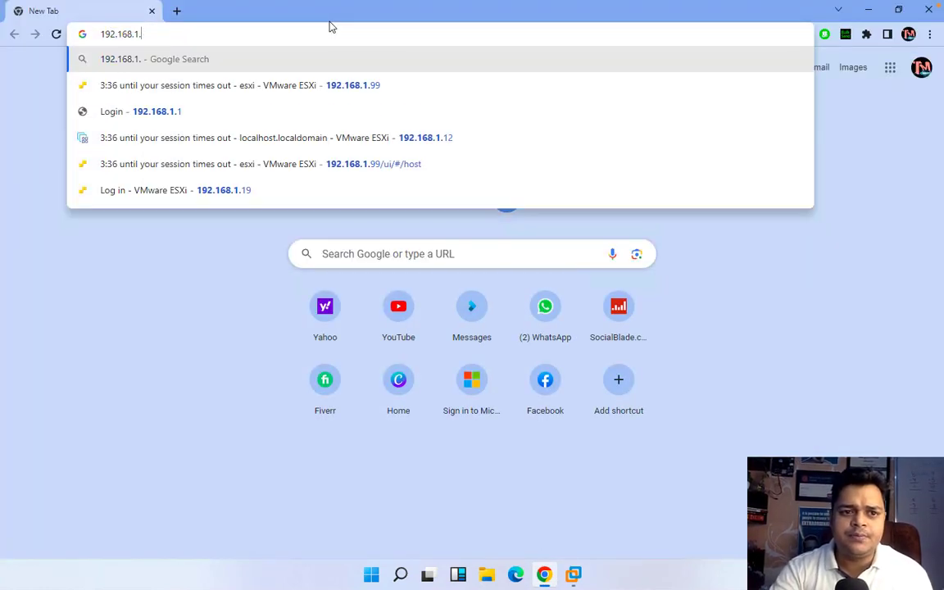
type("12")
key("Return")
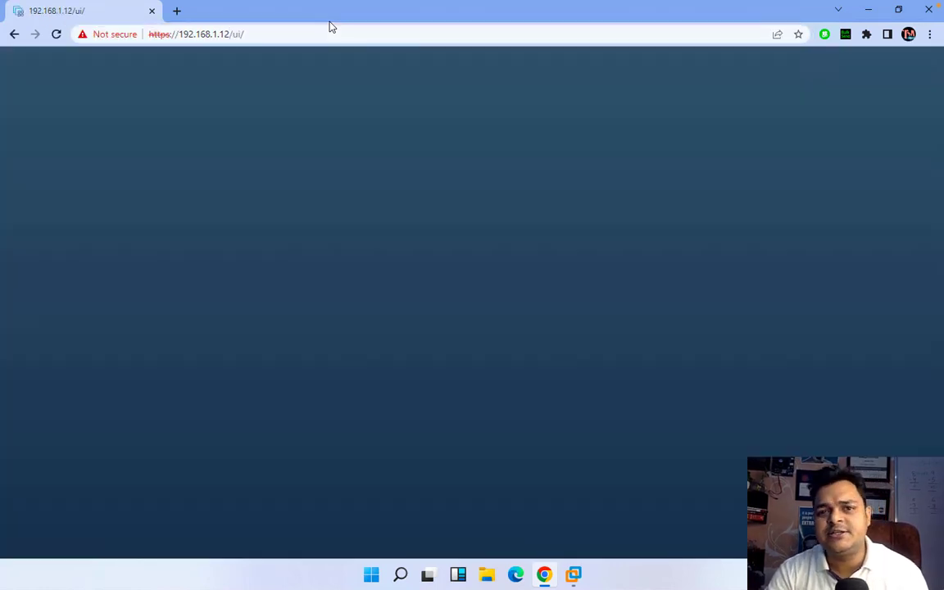
Log in as root with the host password and browse Virtual Machines, then Storage
type("root")
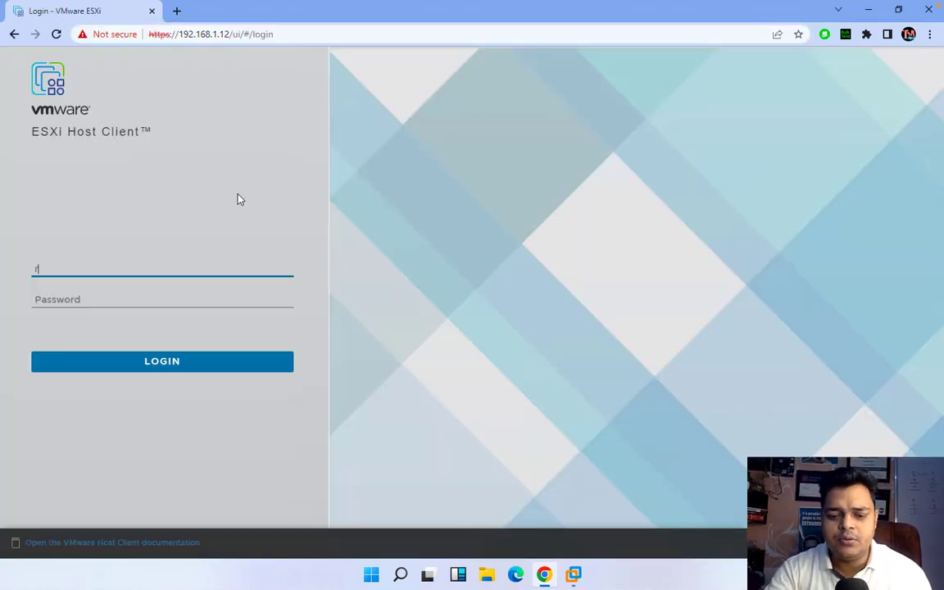
key("Tab")
type("•••••")
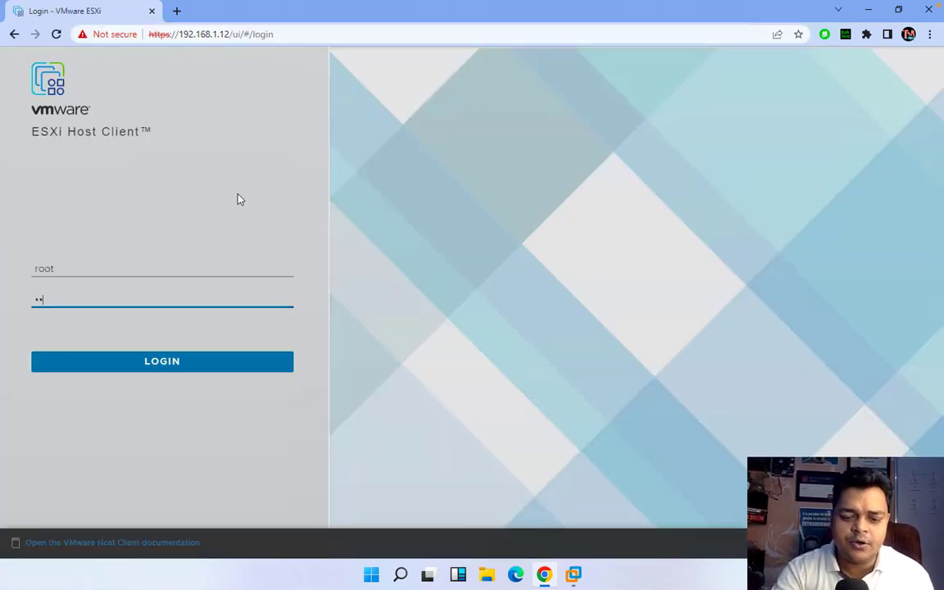
type("•••")
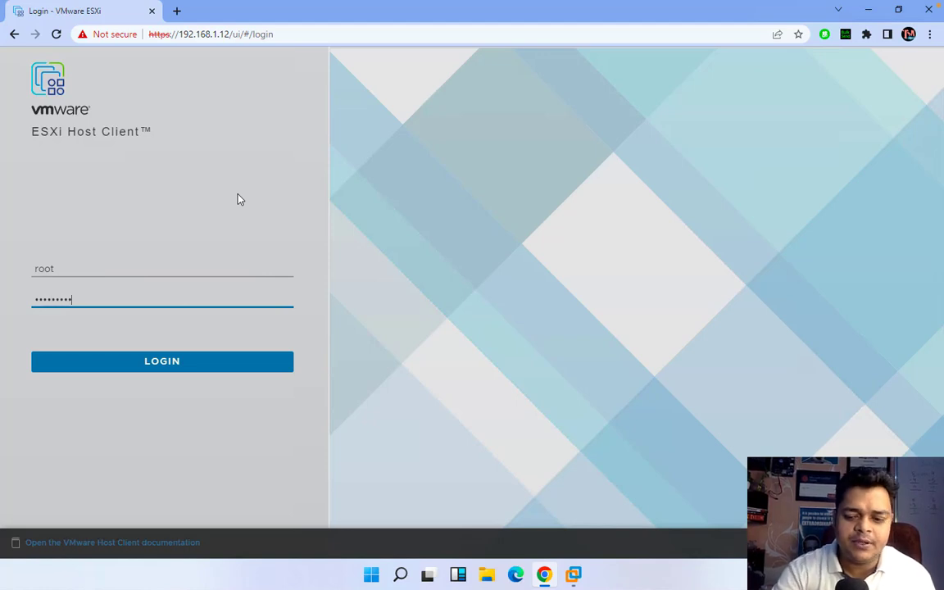
key("Return")
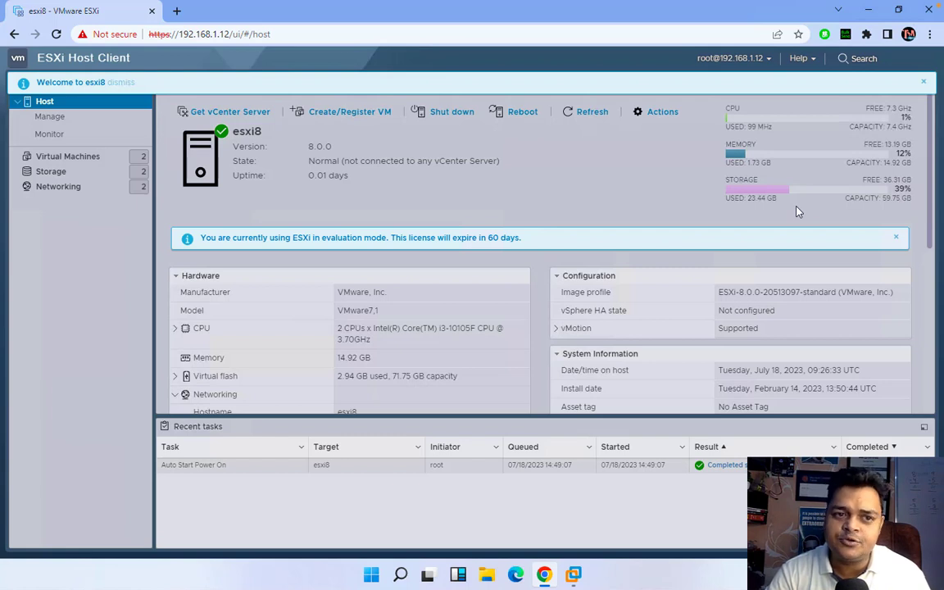
left_click(94, 163)
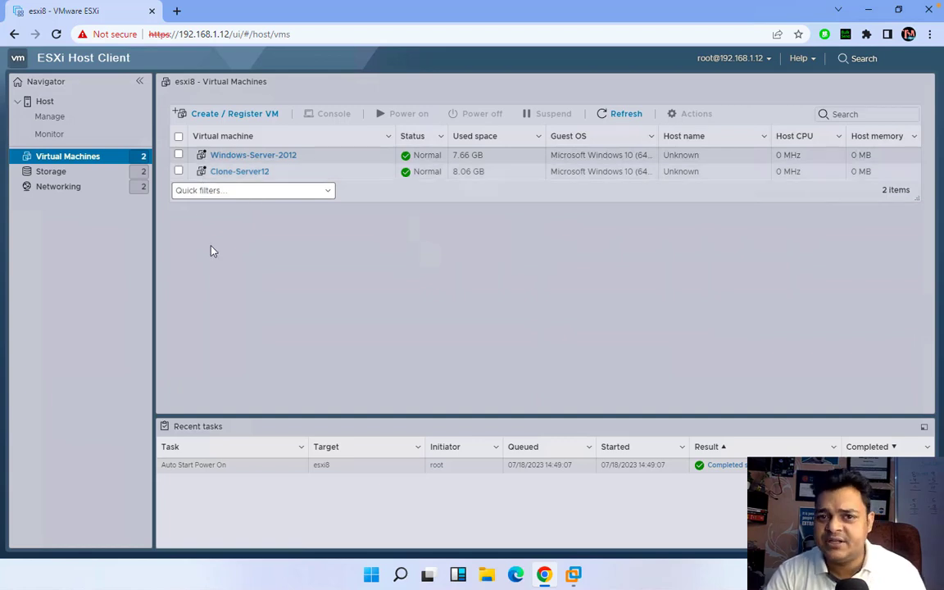
left_click(52, 175)
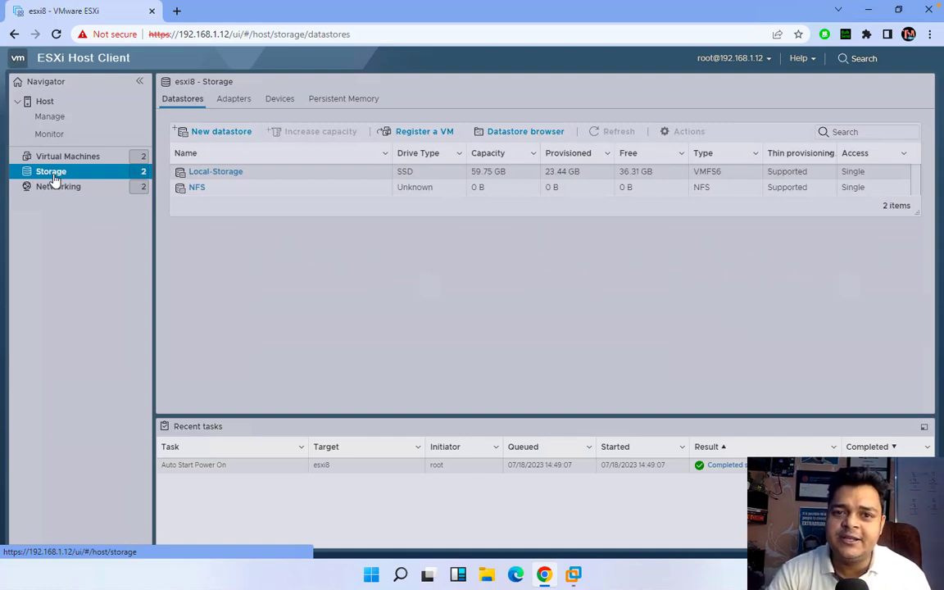
Create VMFS 6 datastore VCSA-Storage on the full 300 GB disk and confirm erasing it
left_click(206, 132)
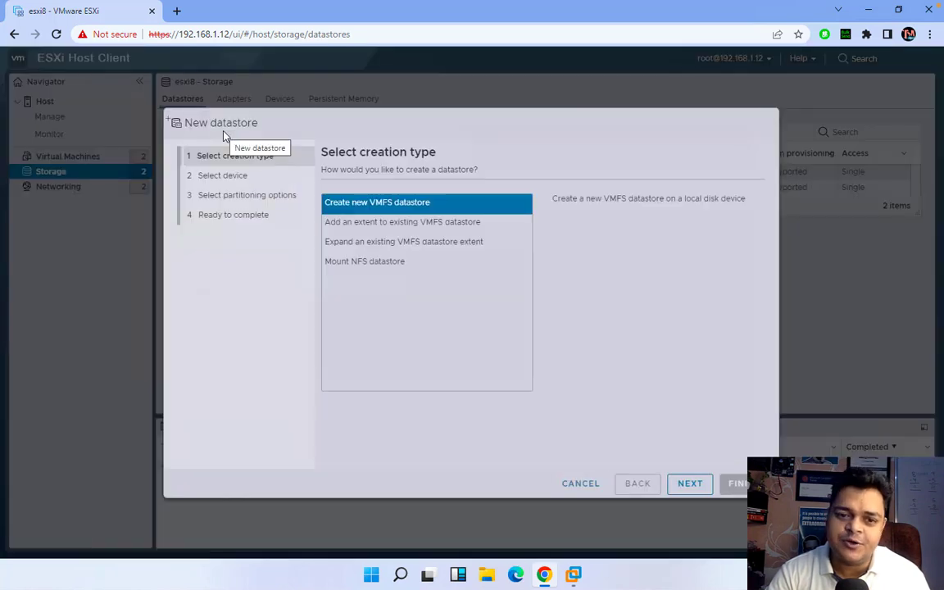
left_click(689, 485)
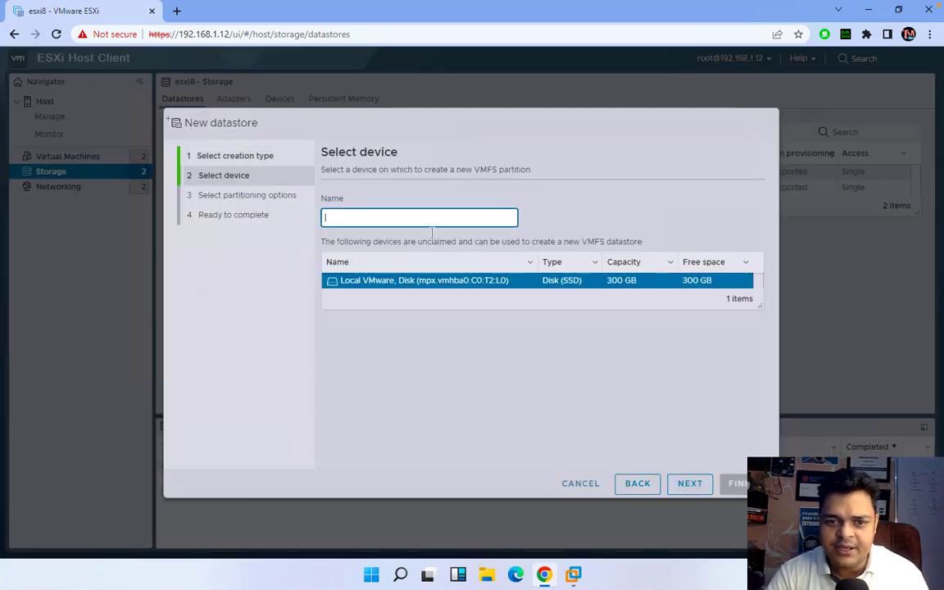
type("V")
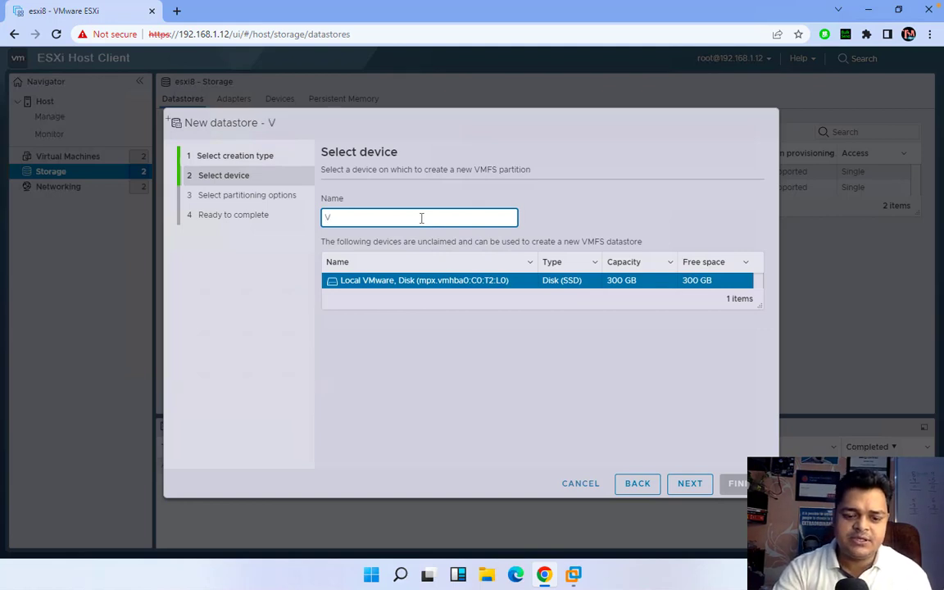
type("CSA-")
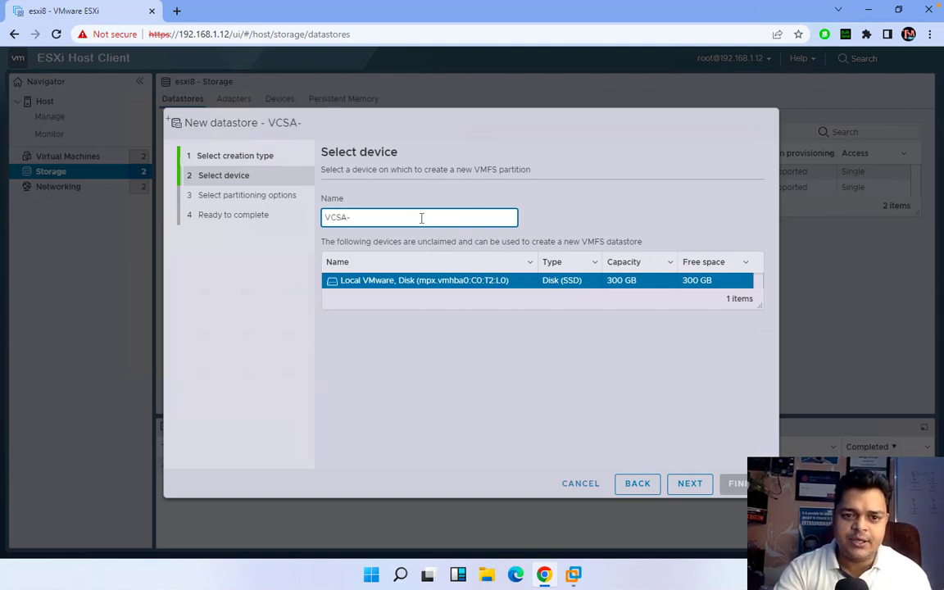
type("Storage")
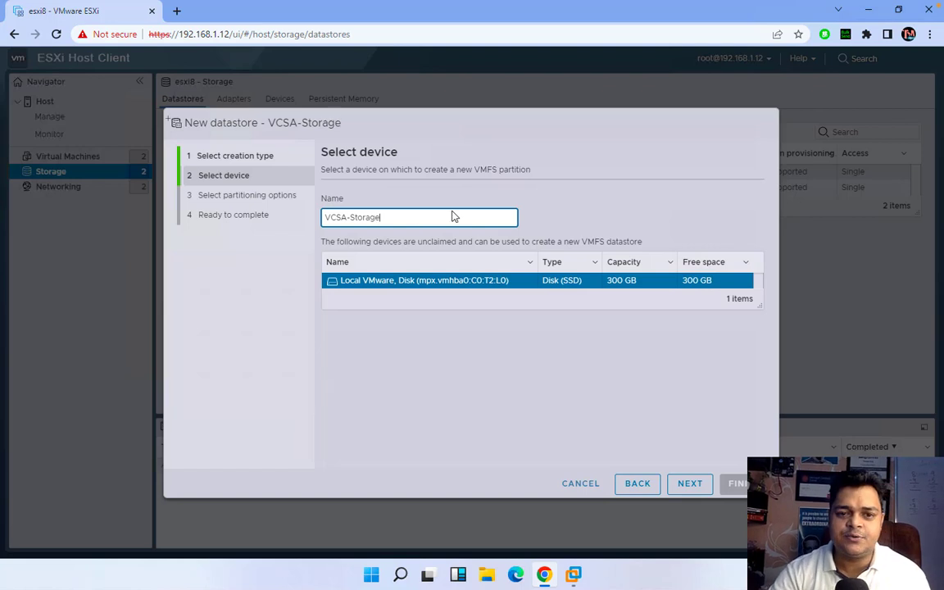
left_click(691, 484)
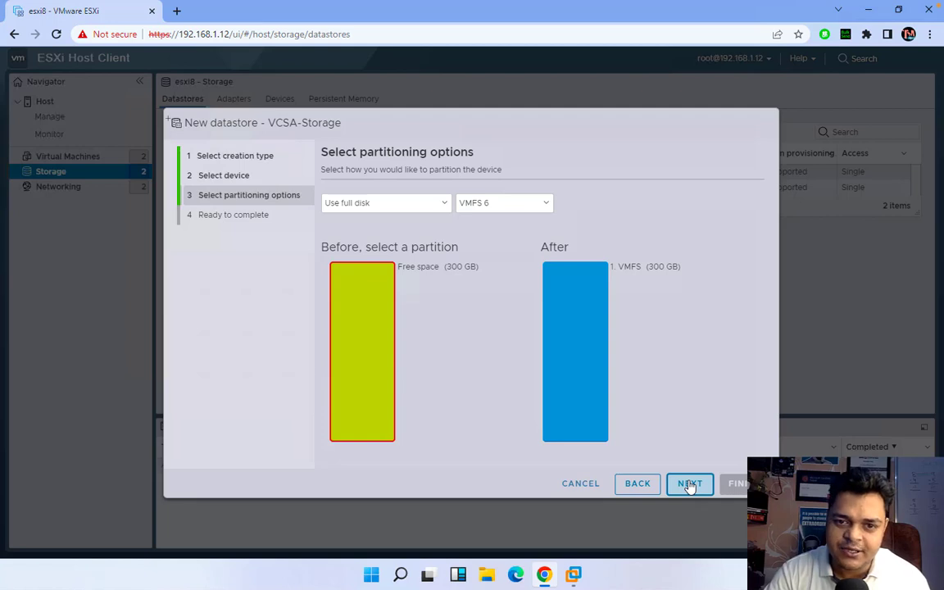
left_click(690, 485)
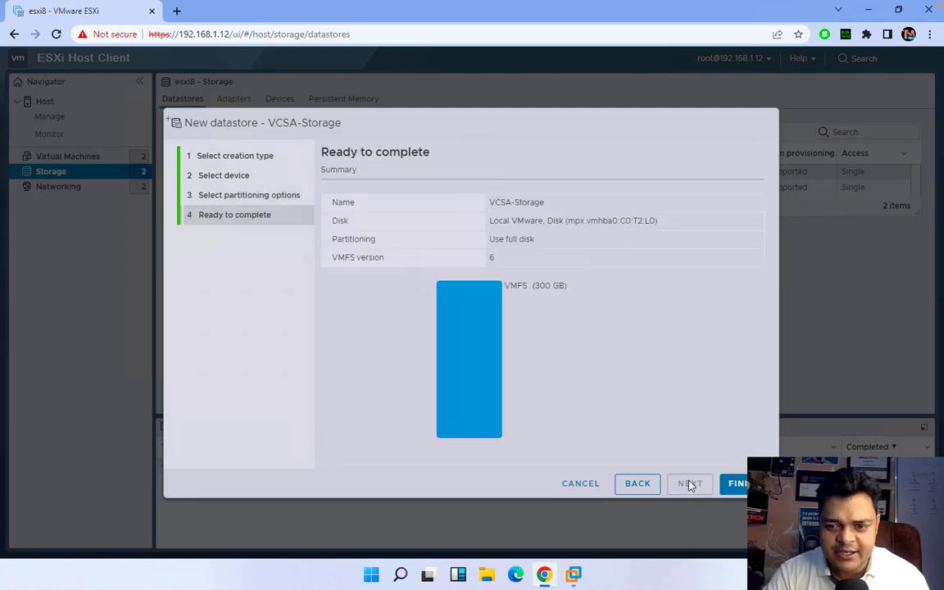
left_click(736, 483)
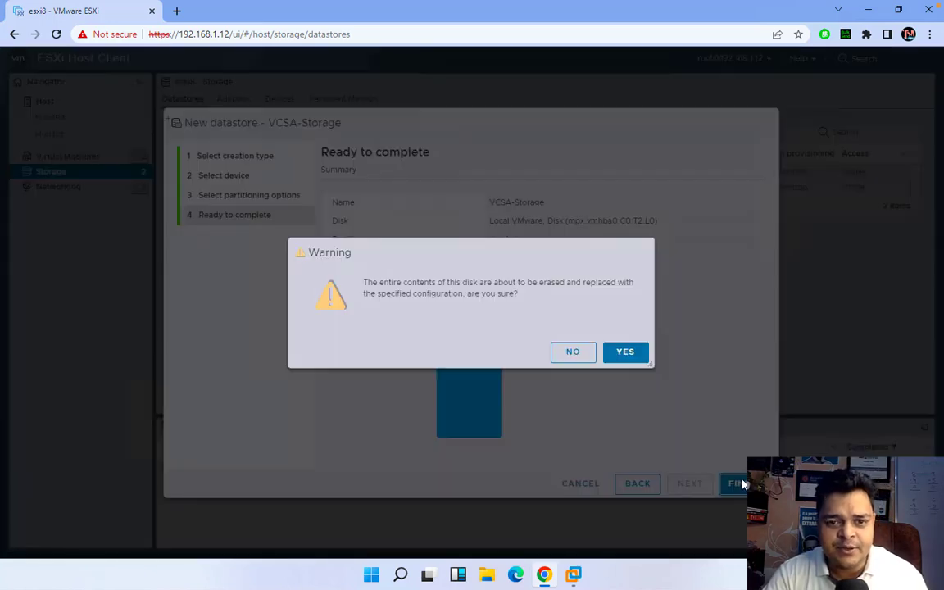
left_click(632, 355)
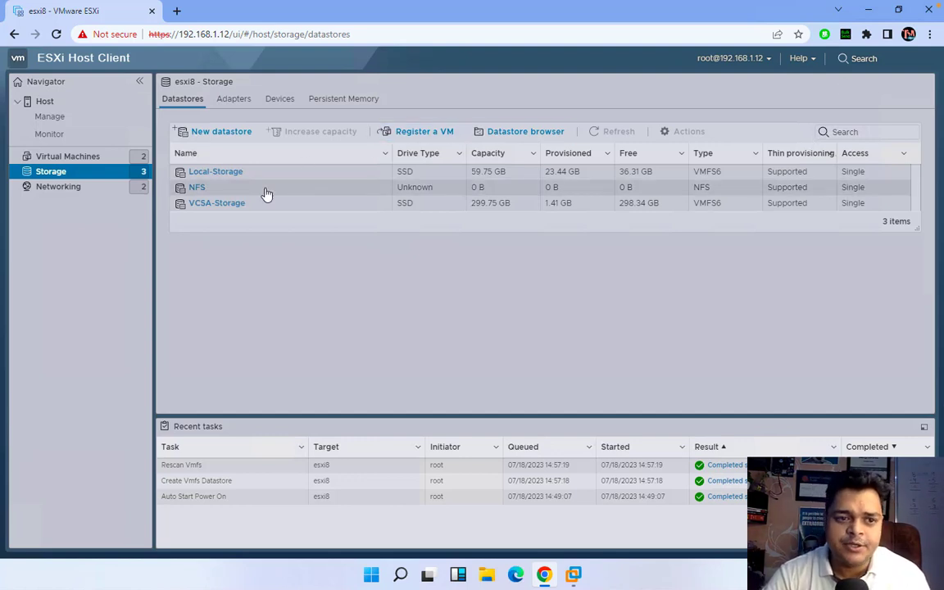
Check the host's Security & users Authentication page shows it joined to CLOUD.COM, then minimize Chrome
left_click(48, 103)
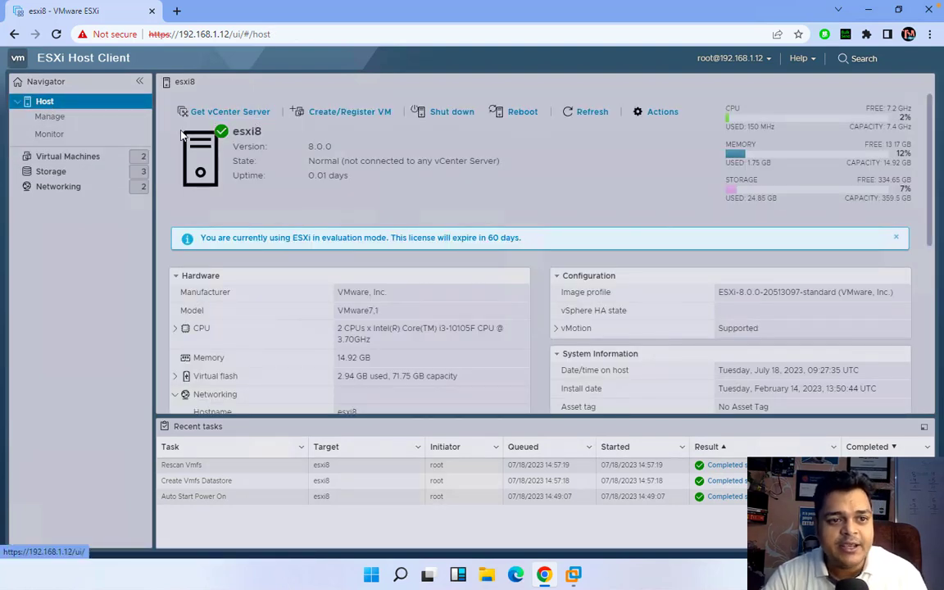
left_click(66, 116)
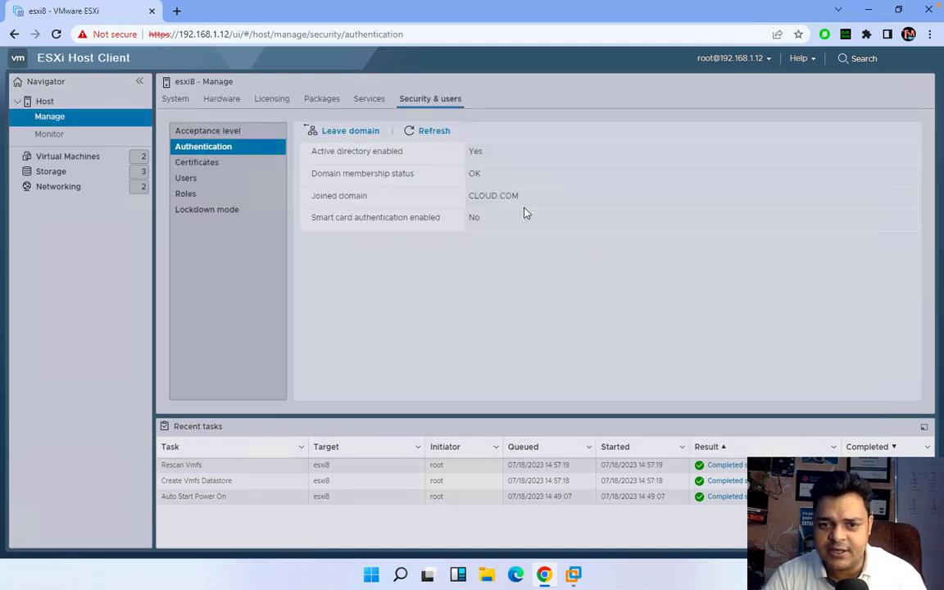
left_click_drag(521, 196, 466, 199)
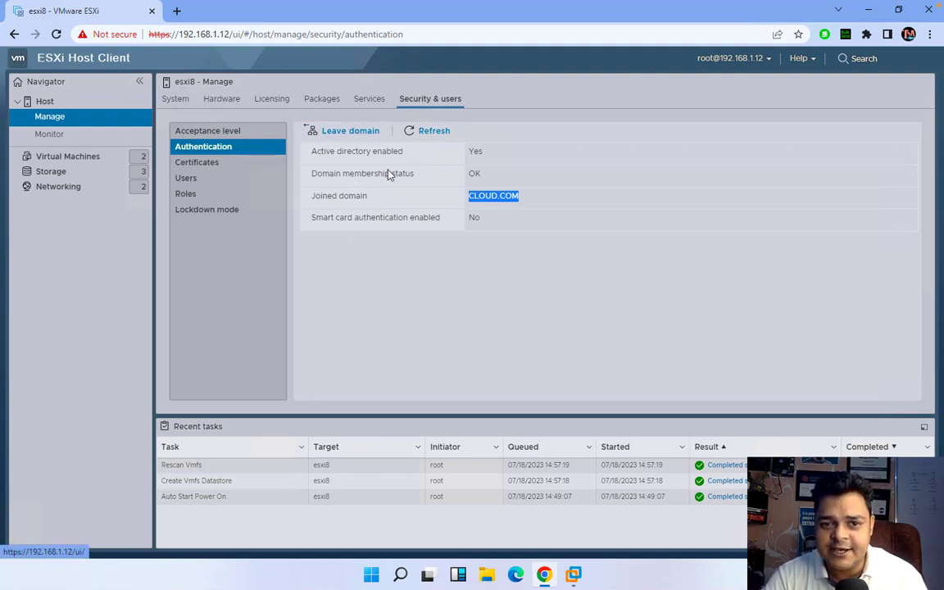
left_click(437, 171)
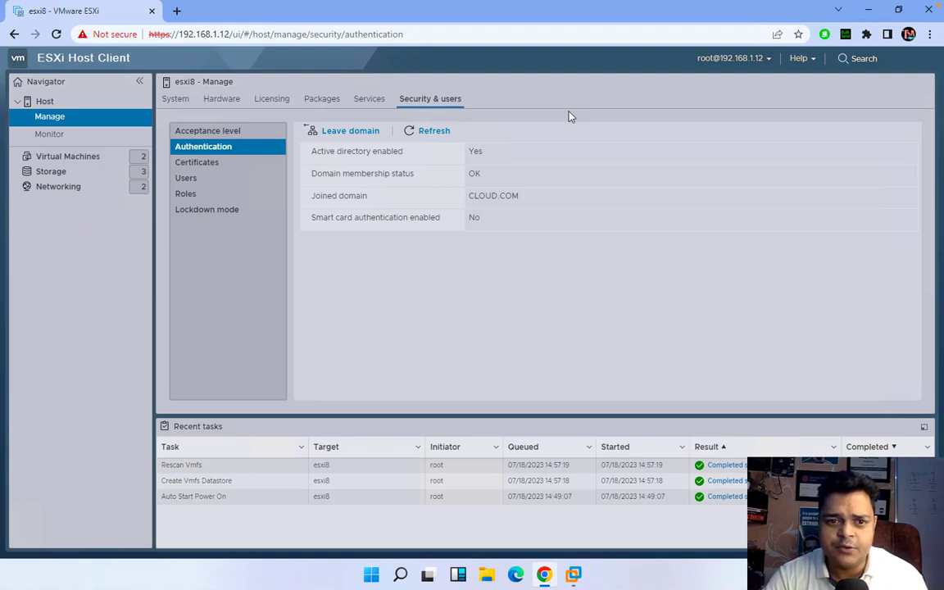
left_click(868, 10)
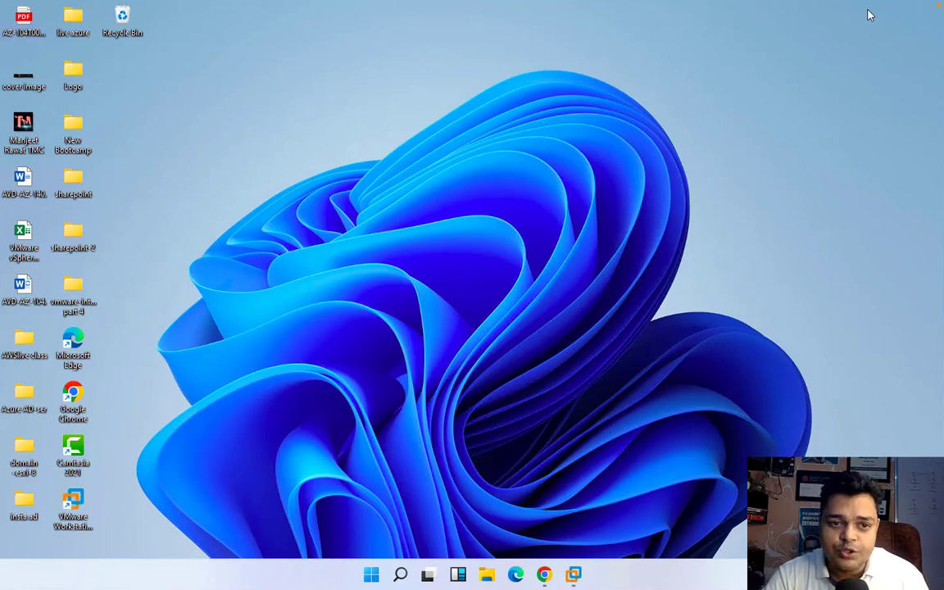
Refresh the Windows desktop and minimize the ESXi Host Client browser again
right_click(464, 185)
left_click(506, 219)
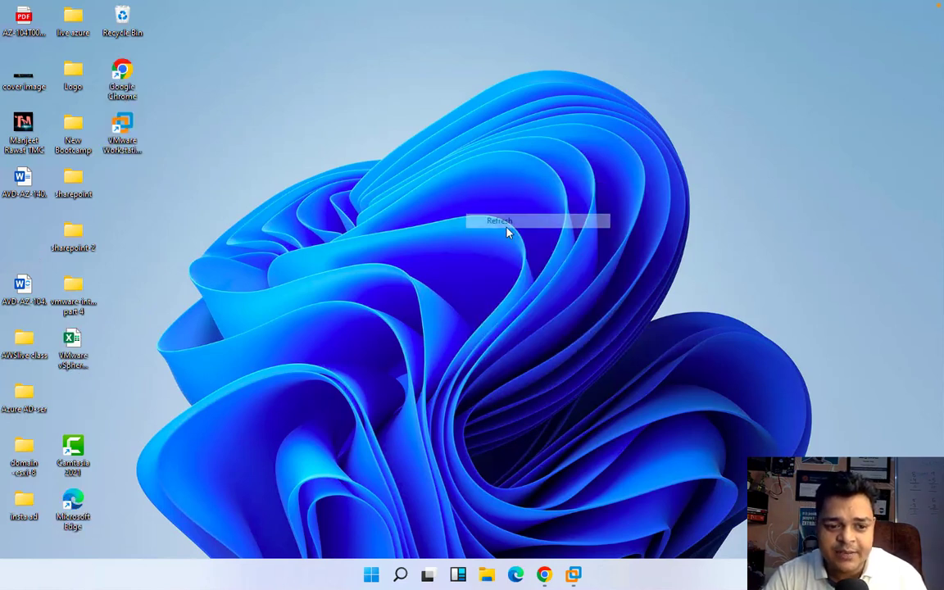
left_click(546, 577)
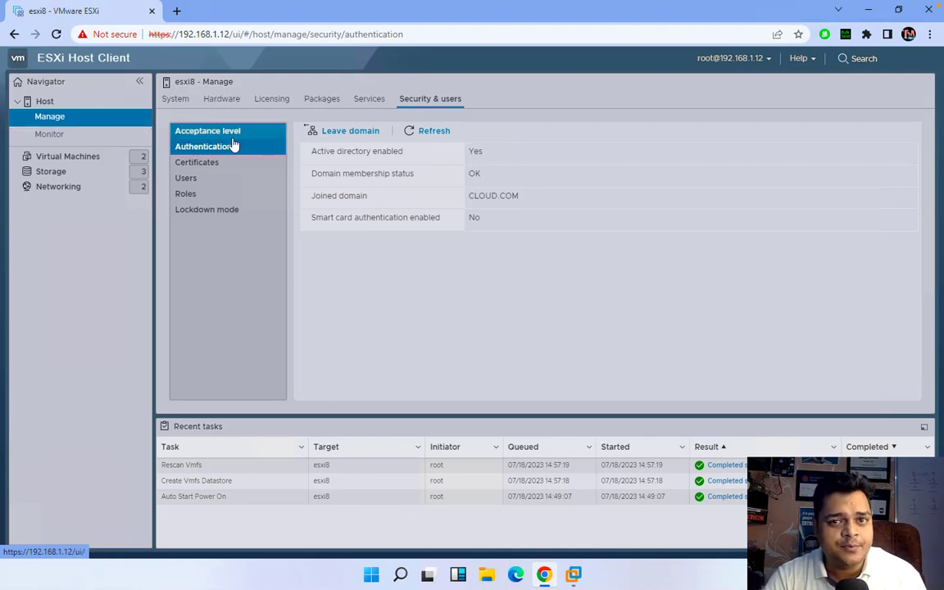
left_click(867, 9)
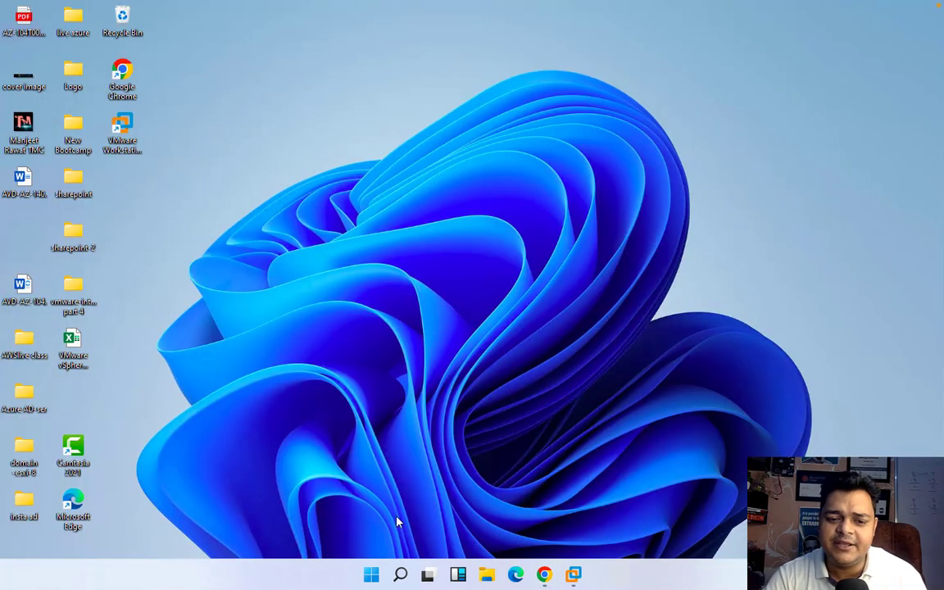
In File Explorer, browse This PC to Software (J:) and open the VMware_vSphere folder
left_click(487, 574)
left_click(61, 291)
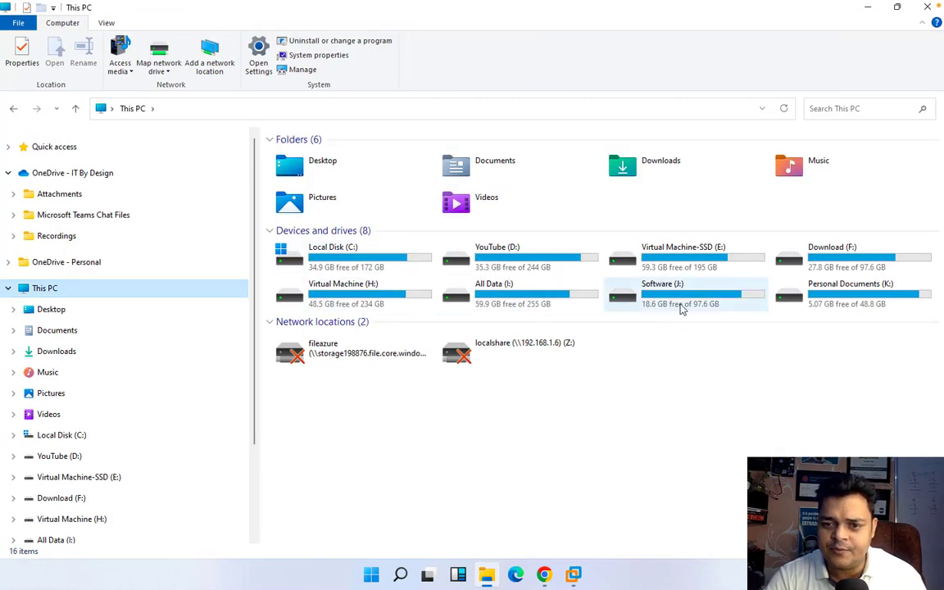
double_click(683, 306)
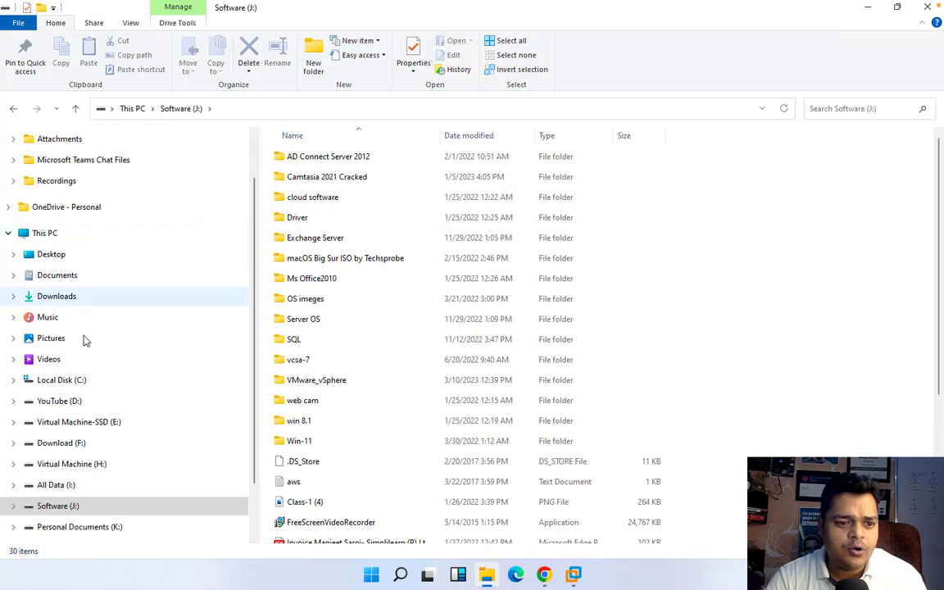
scroll(123, 326, "up", 1)
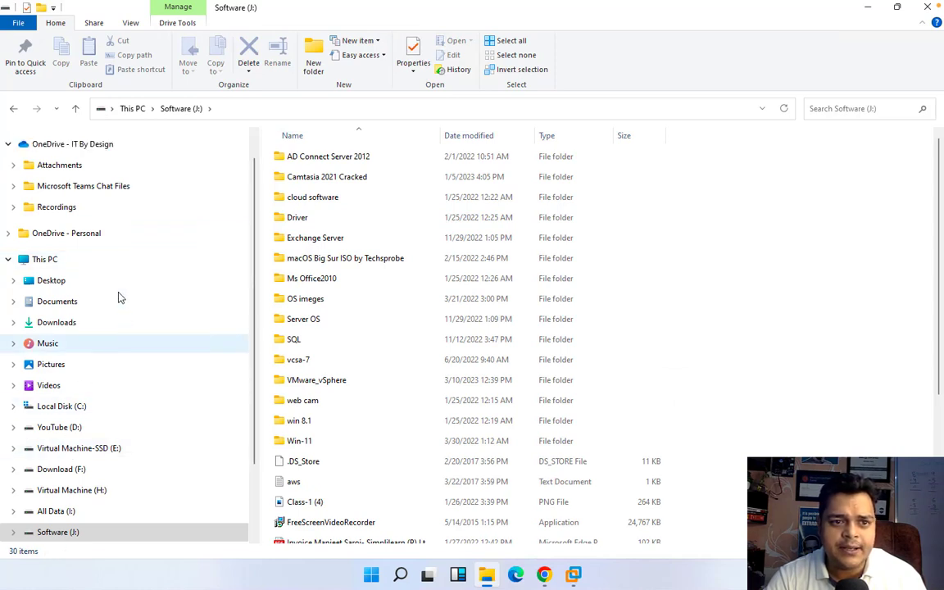
scroll(78, 381, "up", 1)
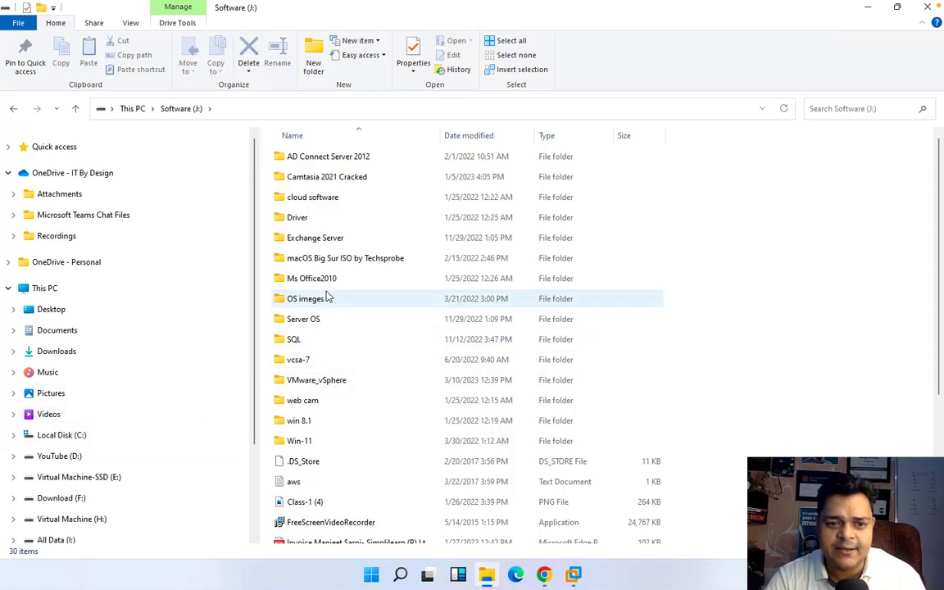
left_click(332, 381)
double_click(332, 380)
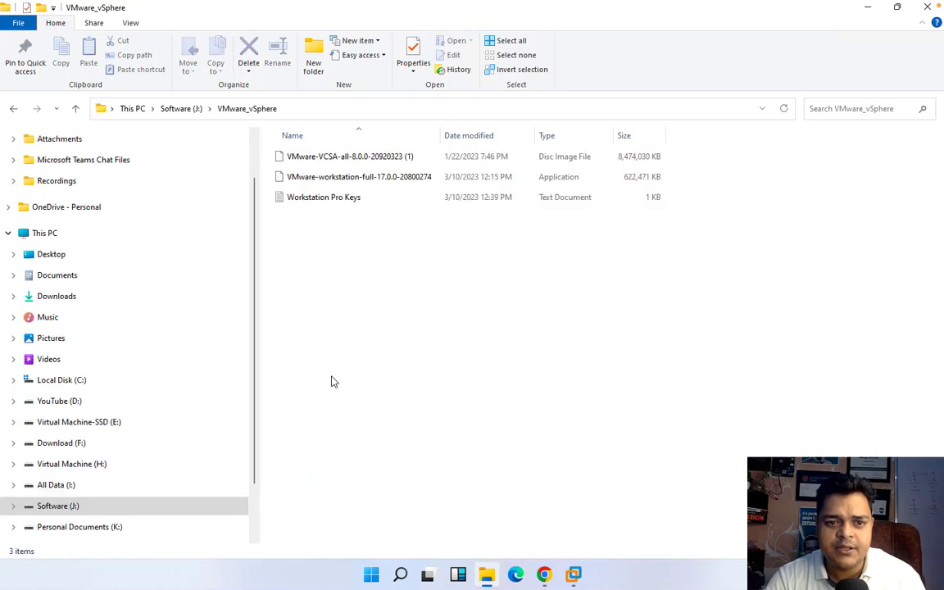
Check the VMware-VCSA-all-8.0.0 disc image's properties, then mount and open it
left_click(367, 158)
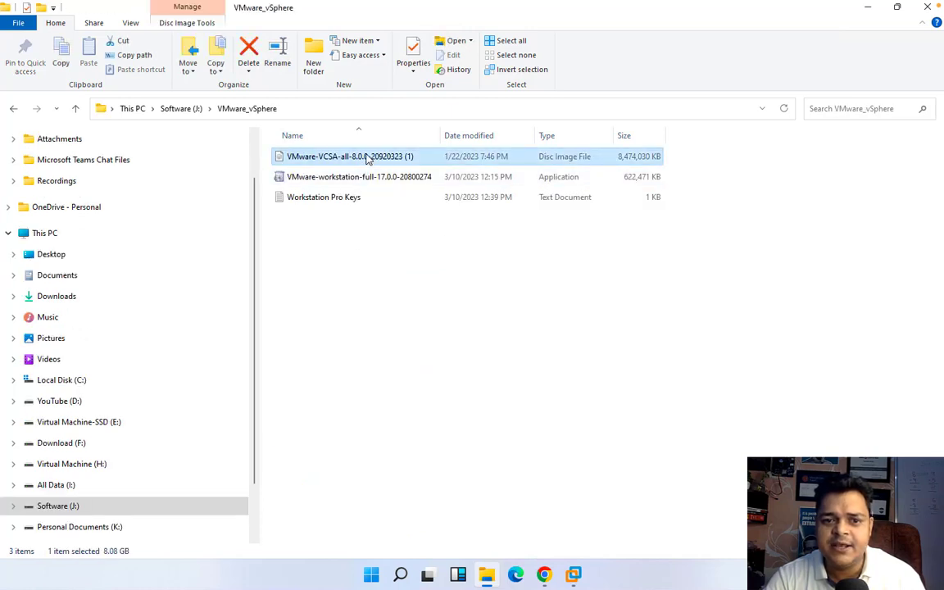
right_click(366, 158)
left_click(404, 354)
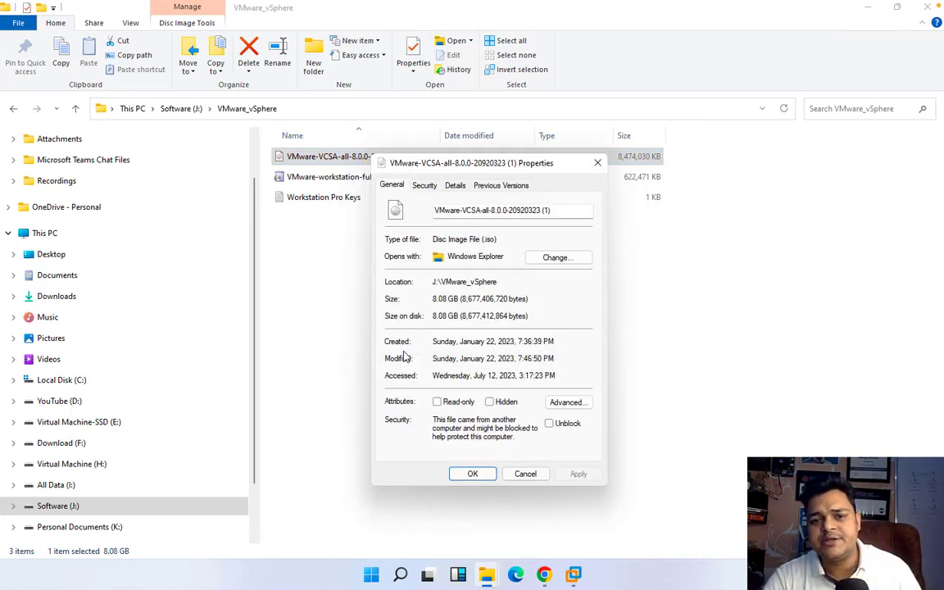
left_click(523, 472)
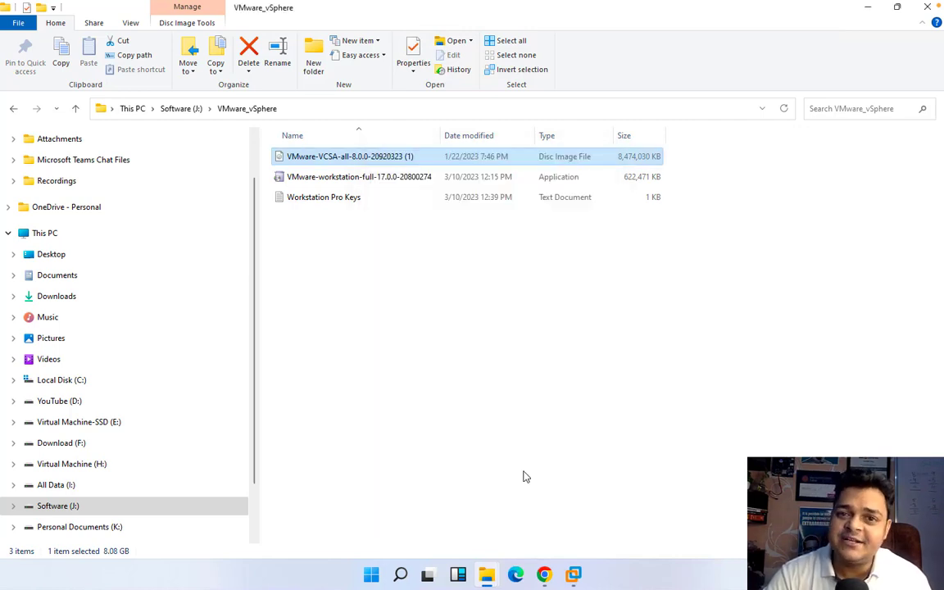
right_click(361, 158)
left_click(378, 165)
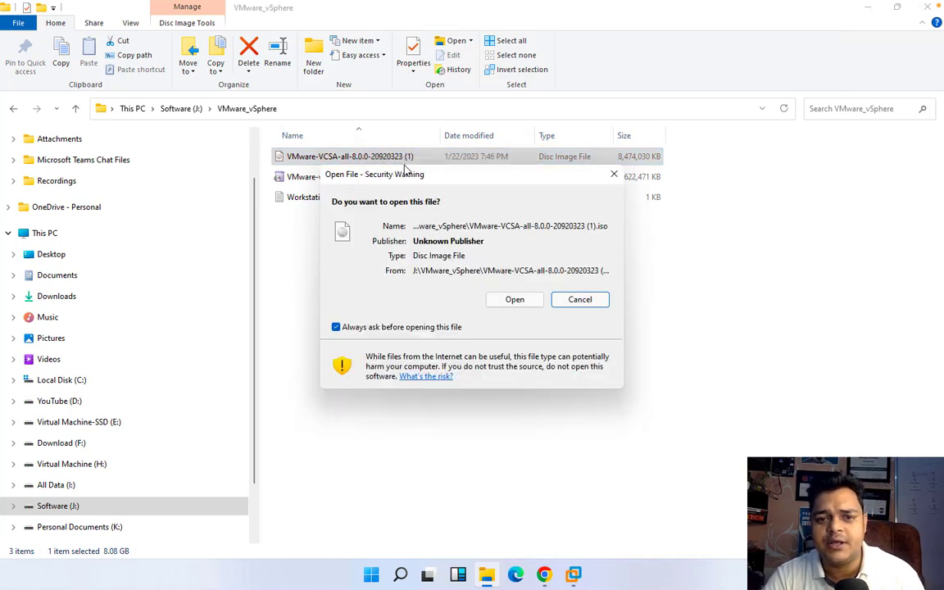
left_click(515, 299)
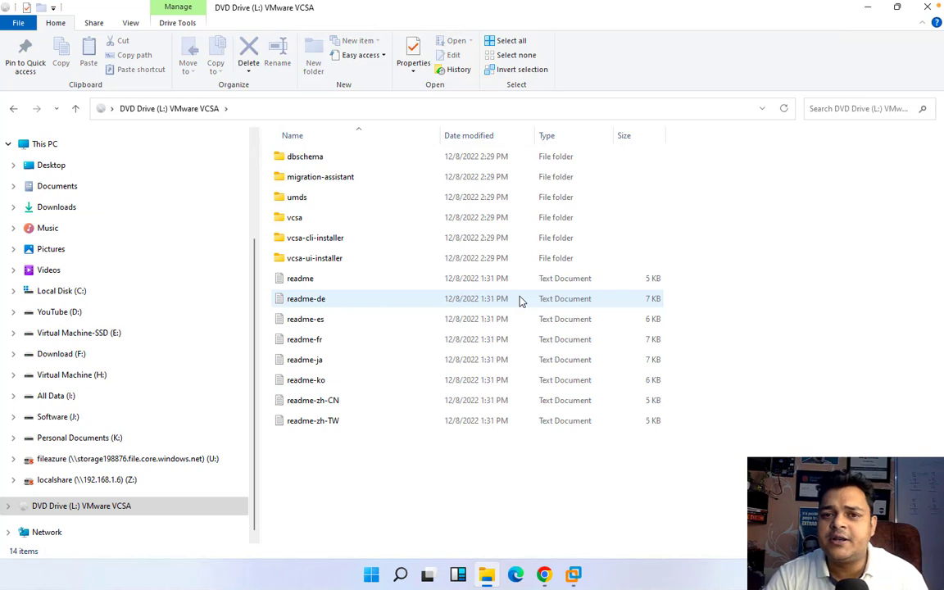
Launch installer.exe from vcsa-ui-installer\win32 and minimize File Explorer
double_click(316, 260)
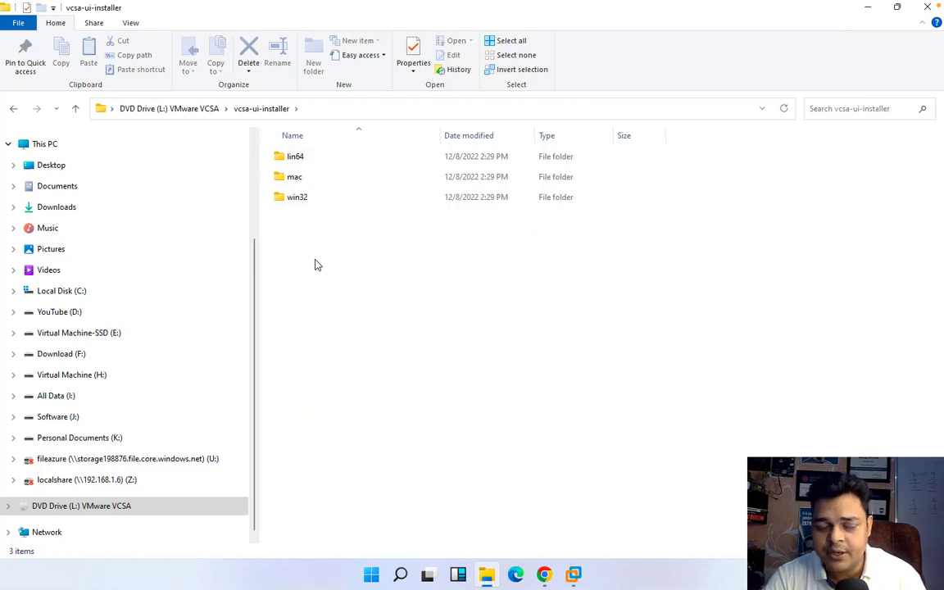
left_click(302, 203)
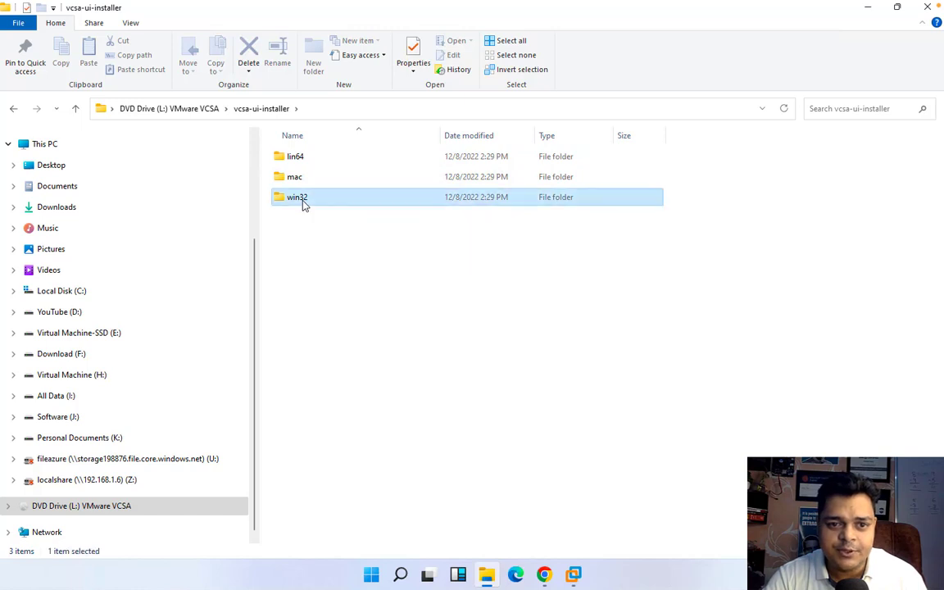
double_click(303, 204)
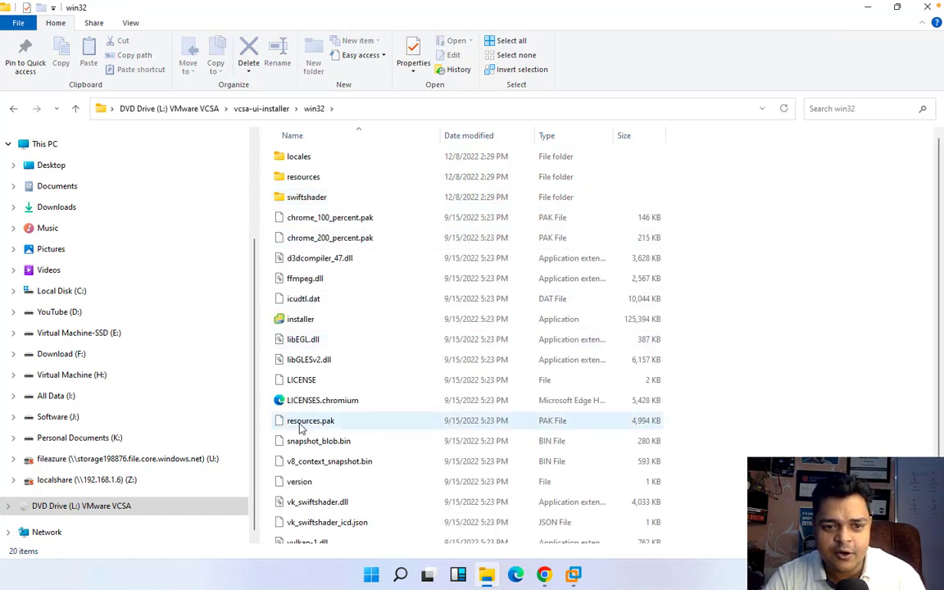
double_click(305, 320)
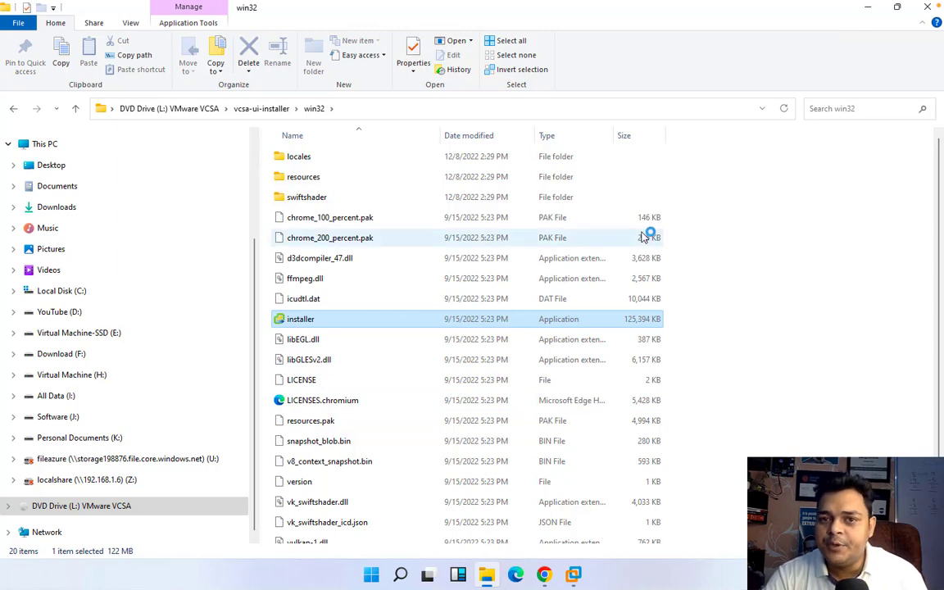
left_click(867, 10)
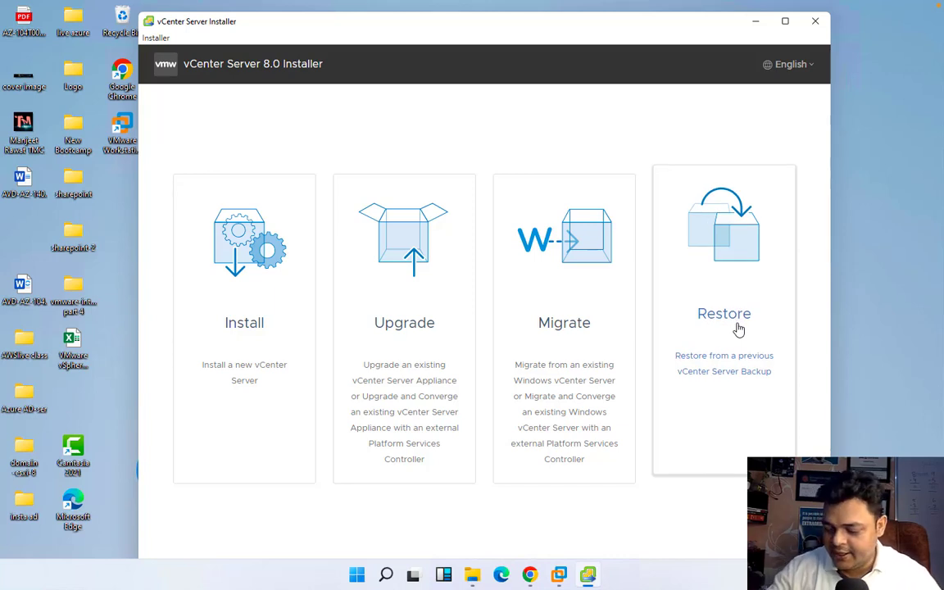
Start a new vCenter Server install and accept the license agreement
left_click(207, 276)
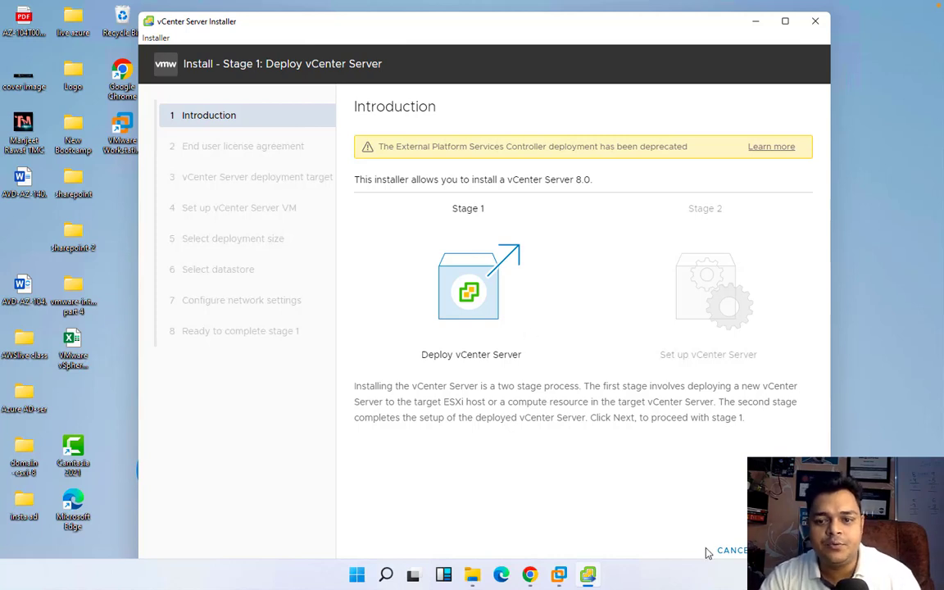
left_click(785, 550)
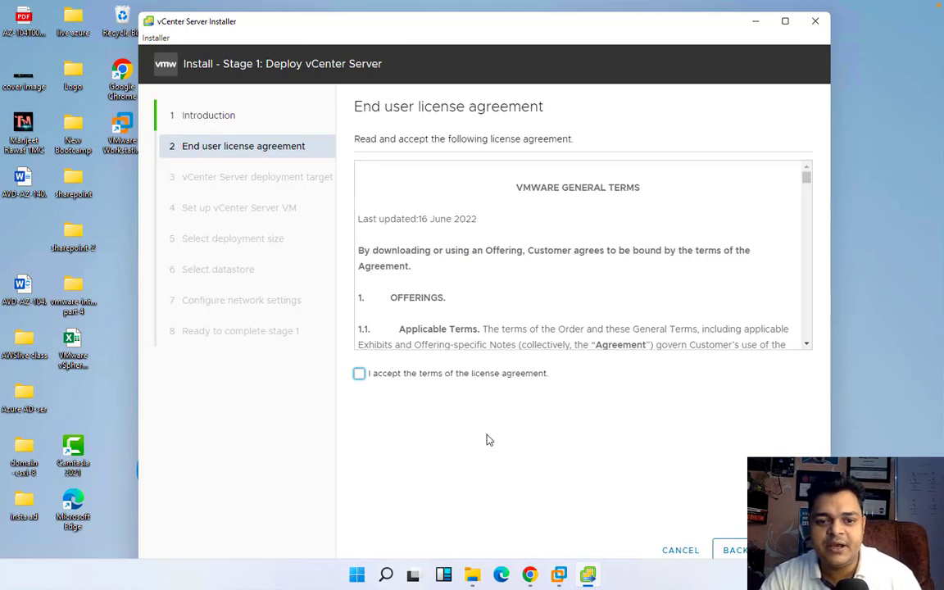
left_click(423, 381)
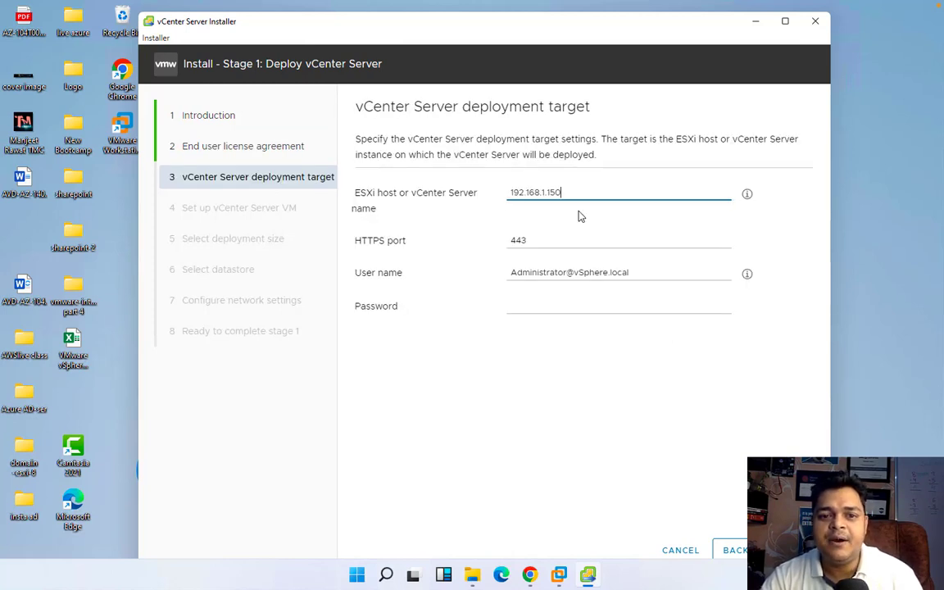
Target ESXi host 192.168.1.12 as root with its password and accept the certificate warning
left_click_drag(581, 188, 382, 181)
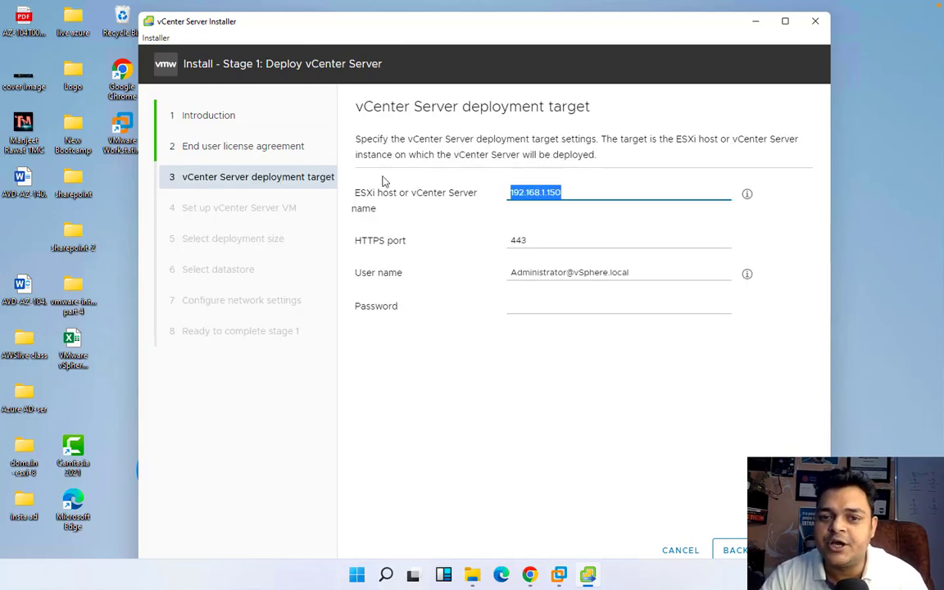
type("192.16")
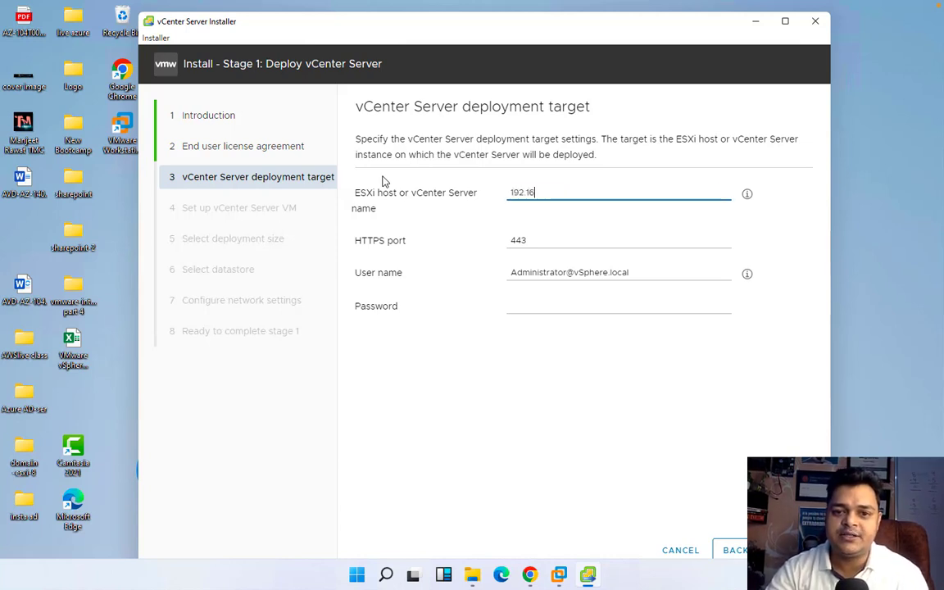
type("8.1.1")
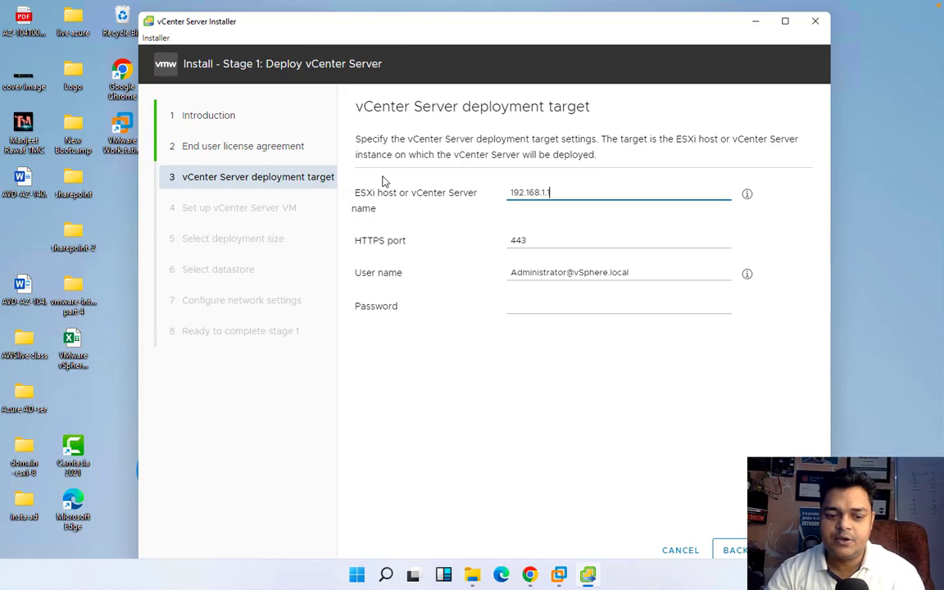
type("2")
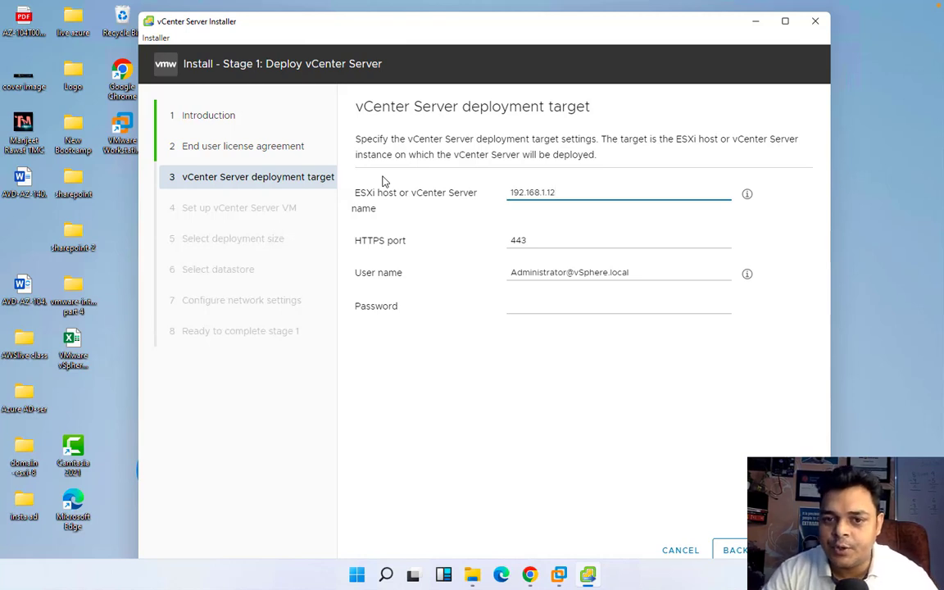
left_click_drag(640, 272, 333, 275)
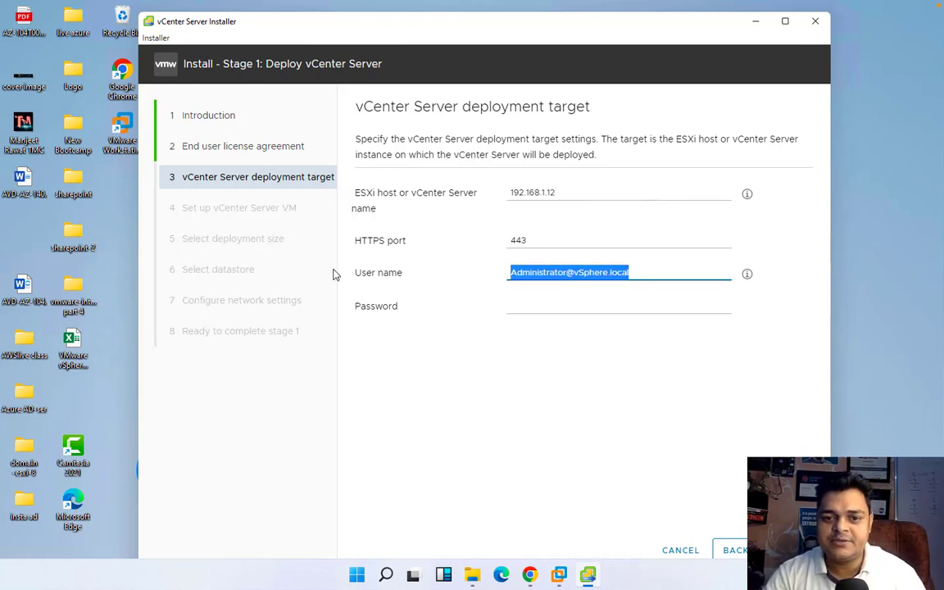
type("root")
key("Tab")
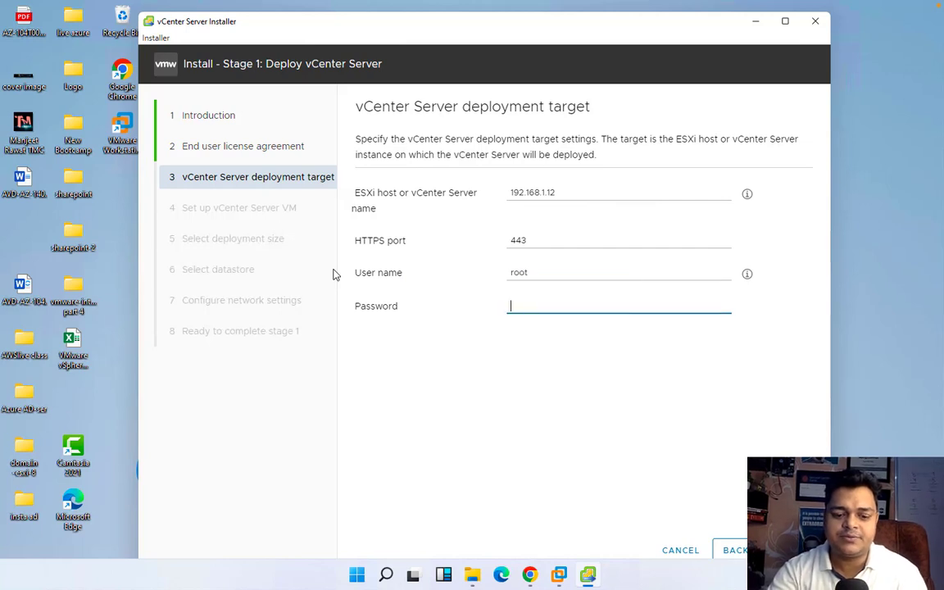
type("V••••••••")
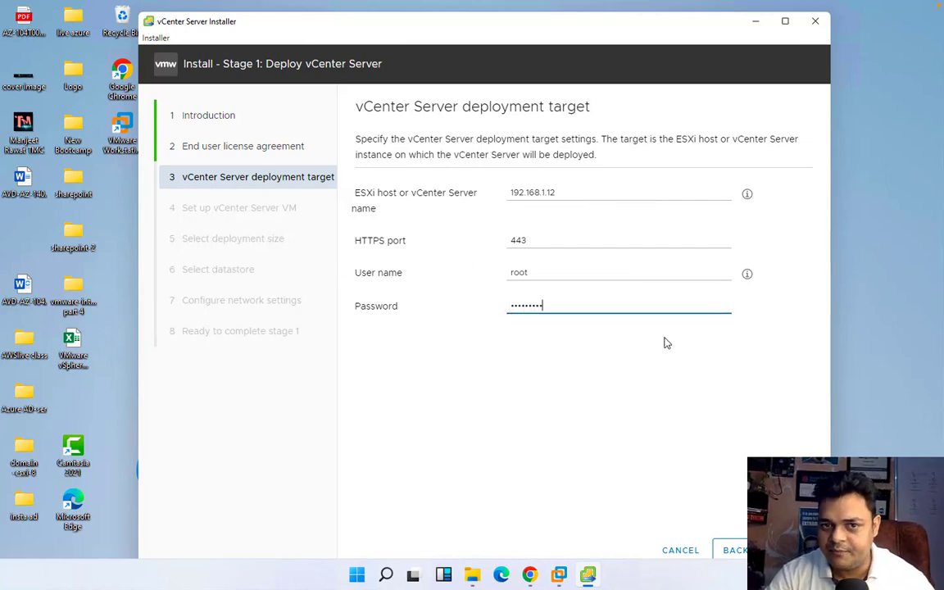
left_click(787, 550)
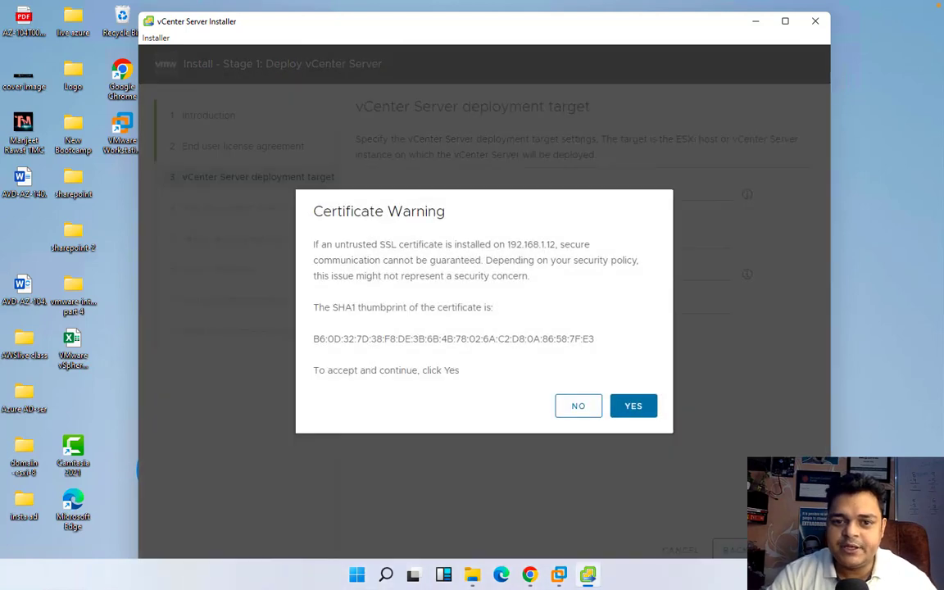
left_click(646, 409)
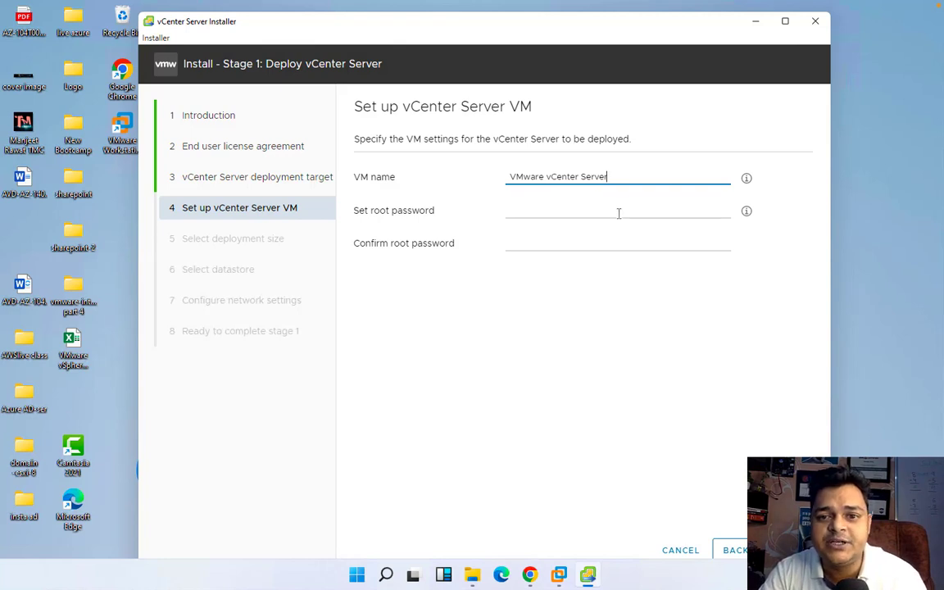
Name the appliance VM VCSA8, enter and confirm its root password, and continue
left_click_drag(615, 176, 423, 159)
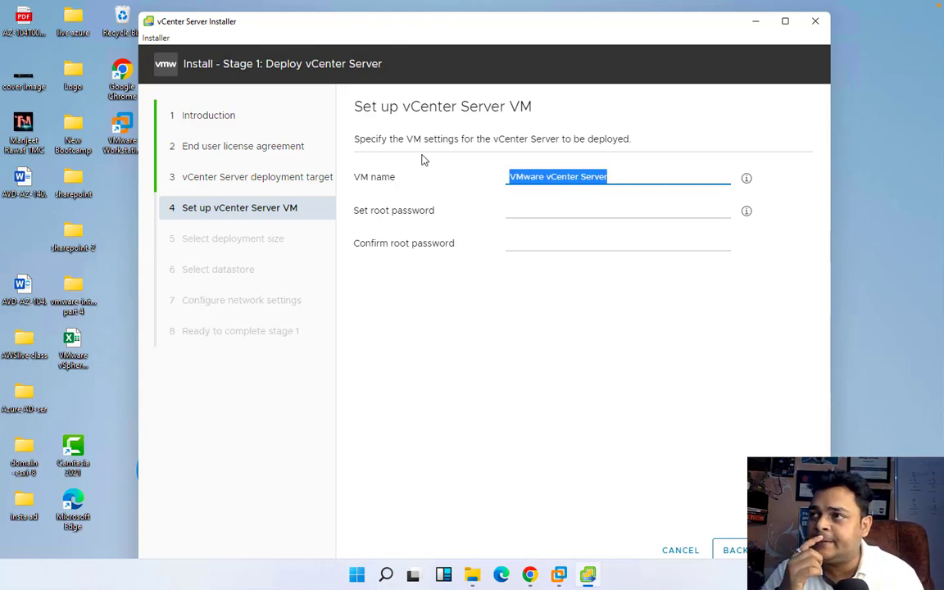
type("V")
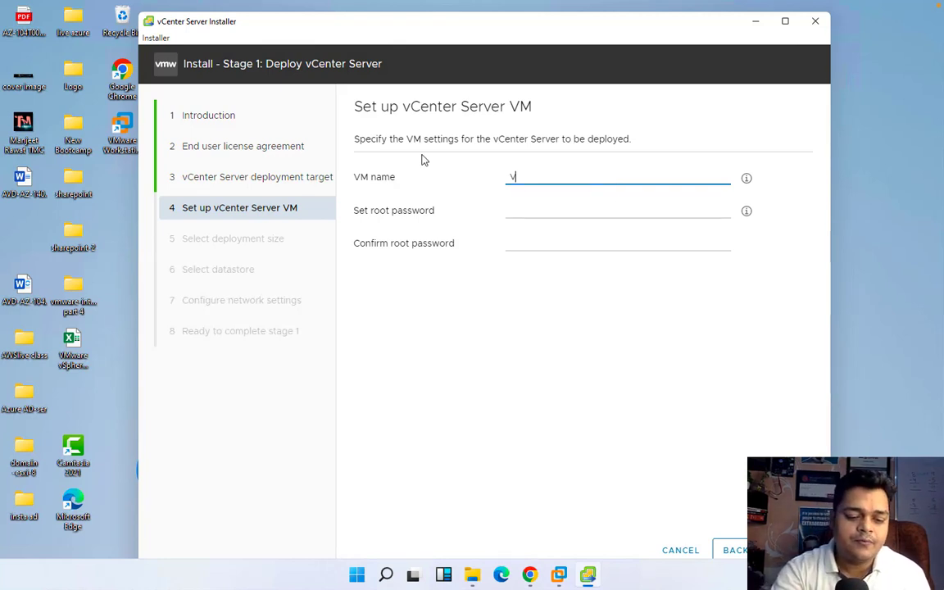
type("CSA")
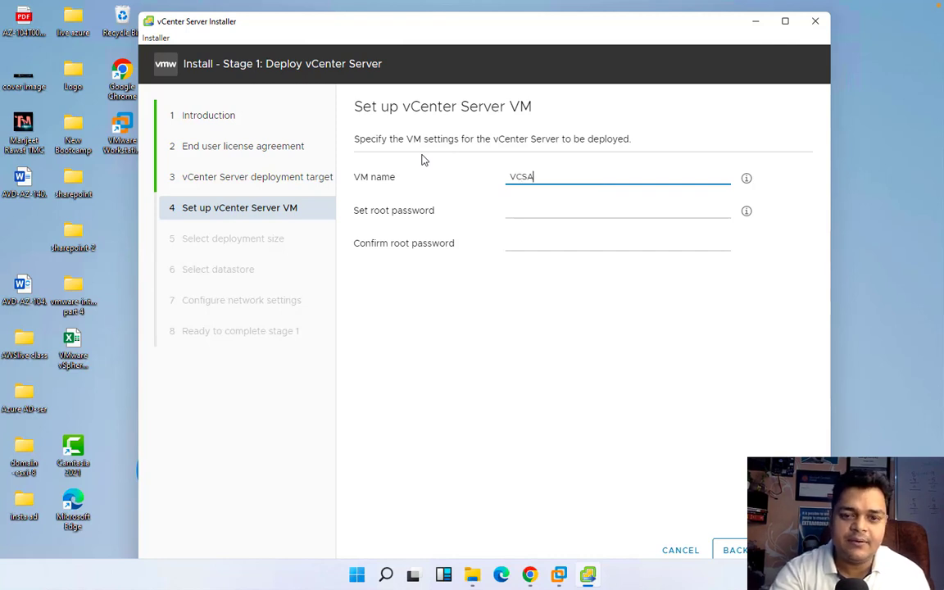
type("8")
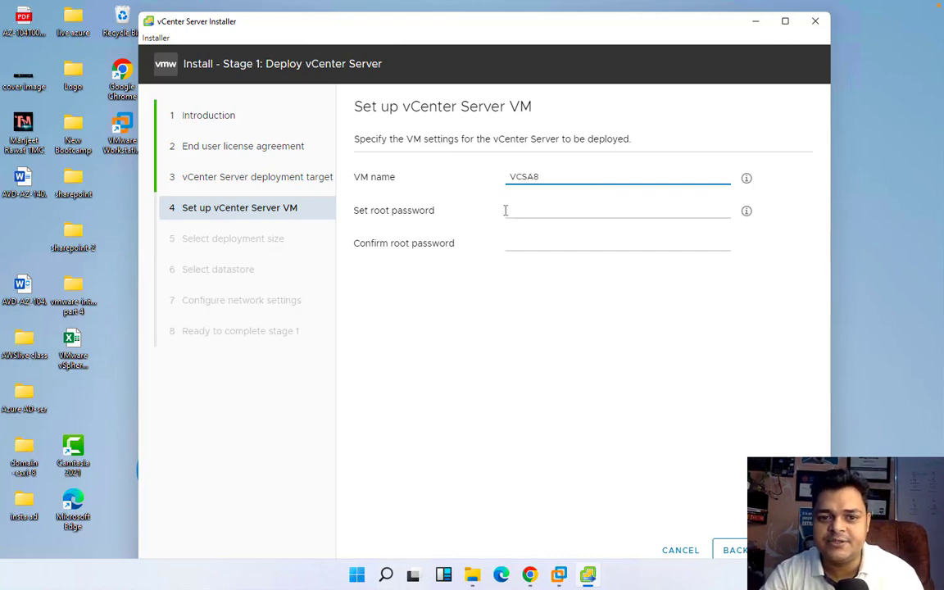
left_click(530, 210)
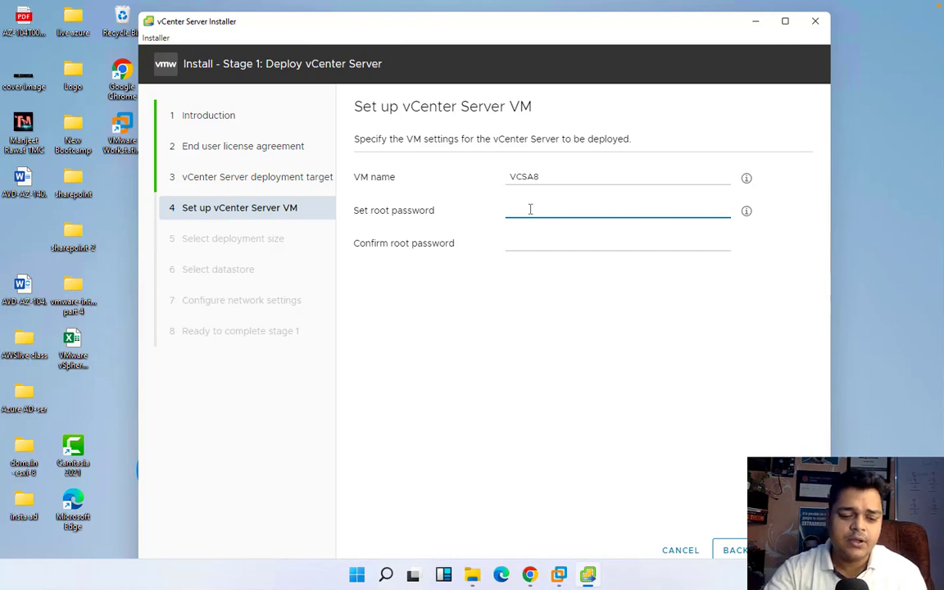
type("VMware1")
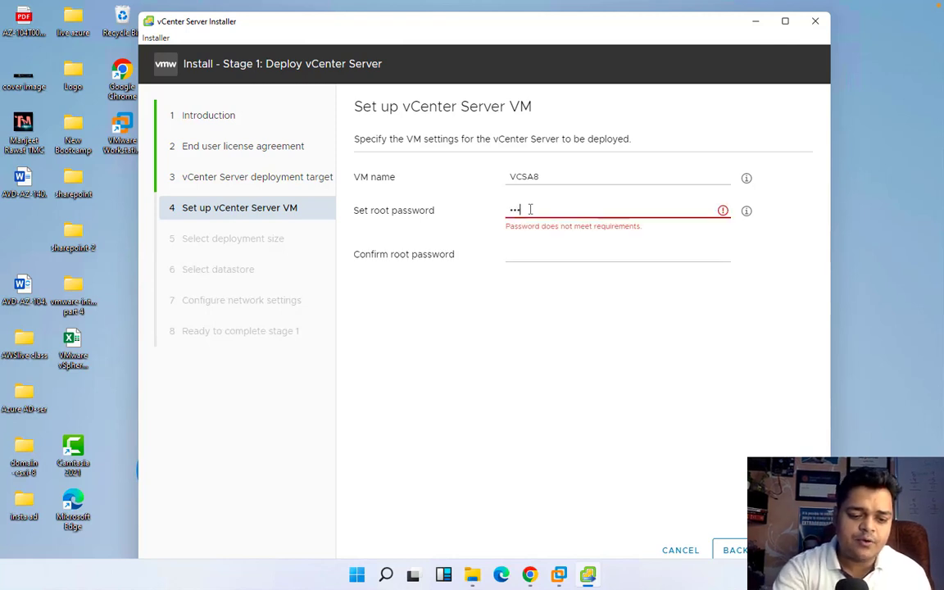
type("!VMware")
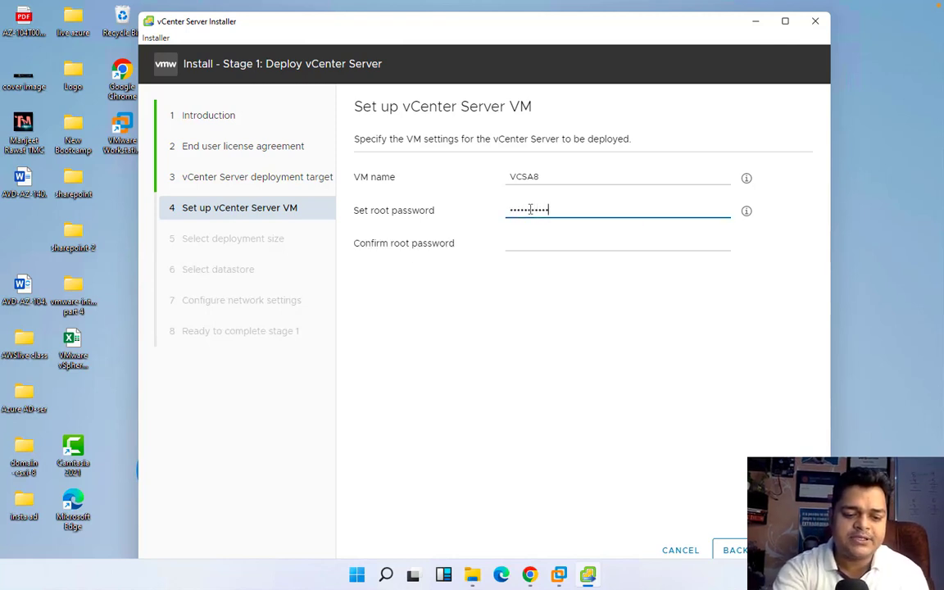
key("Tab")
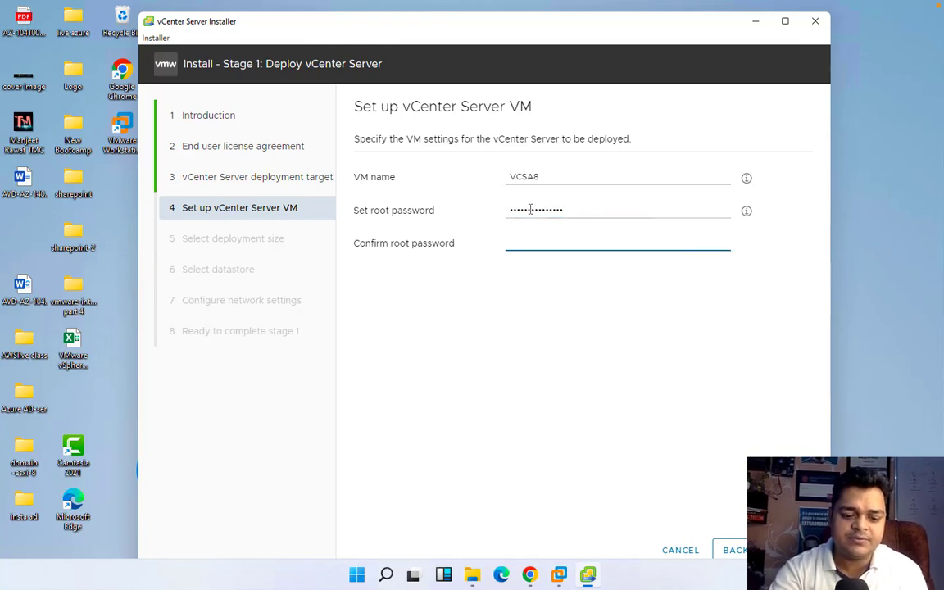
type("VMware")
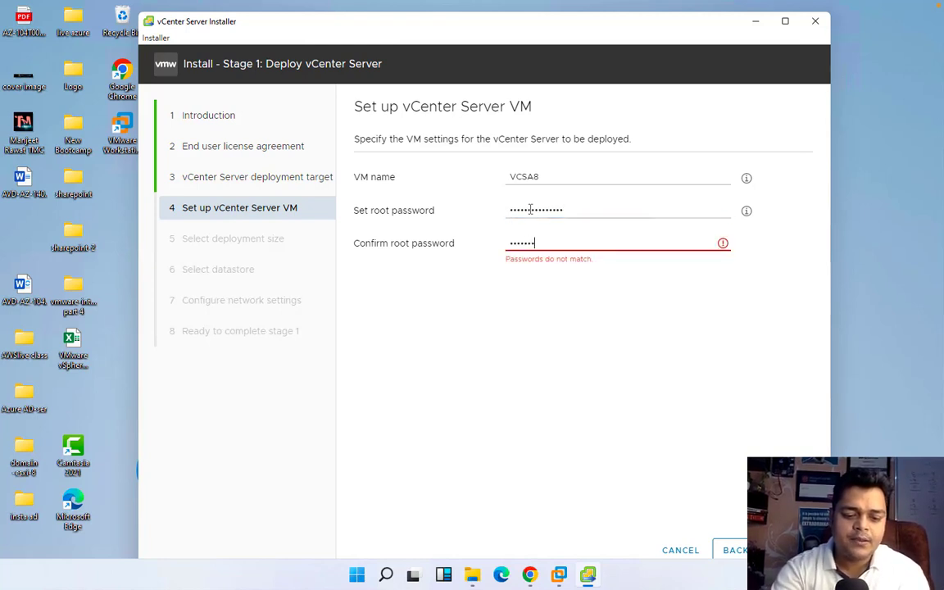
type("123!VMwa")
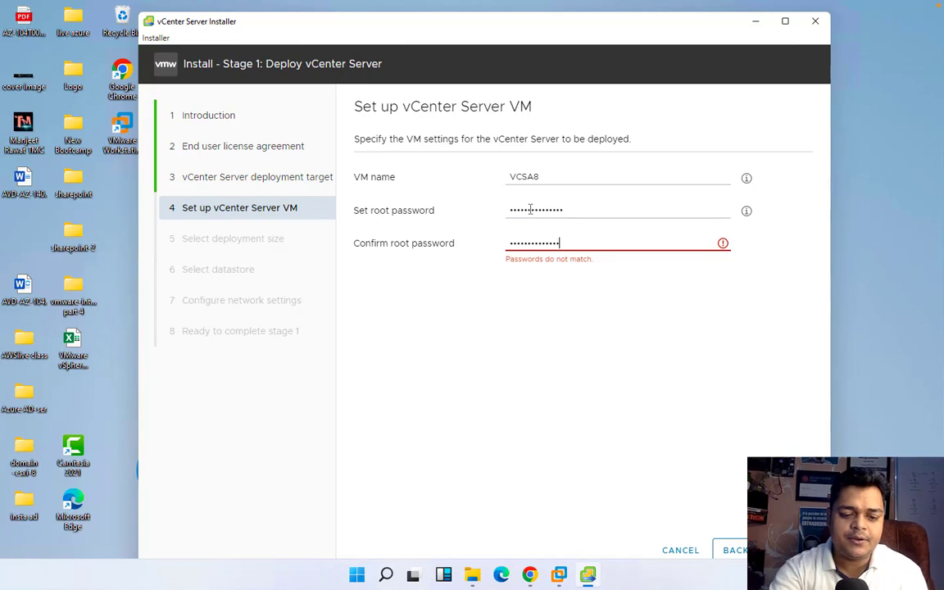
type("r")
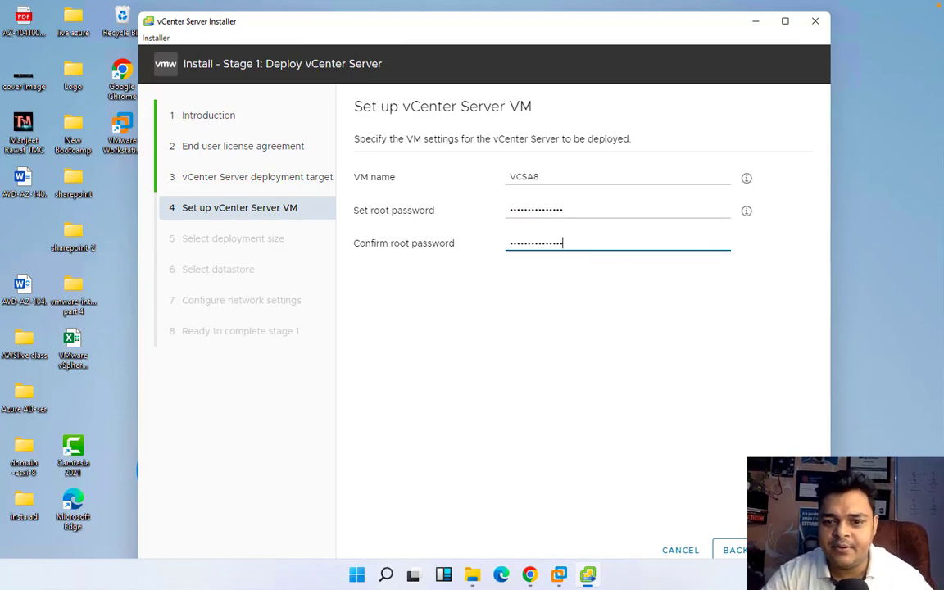
left_click(788, 550)
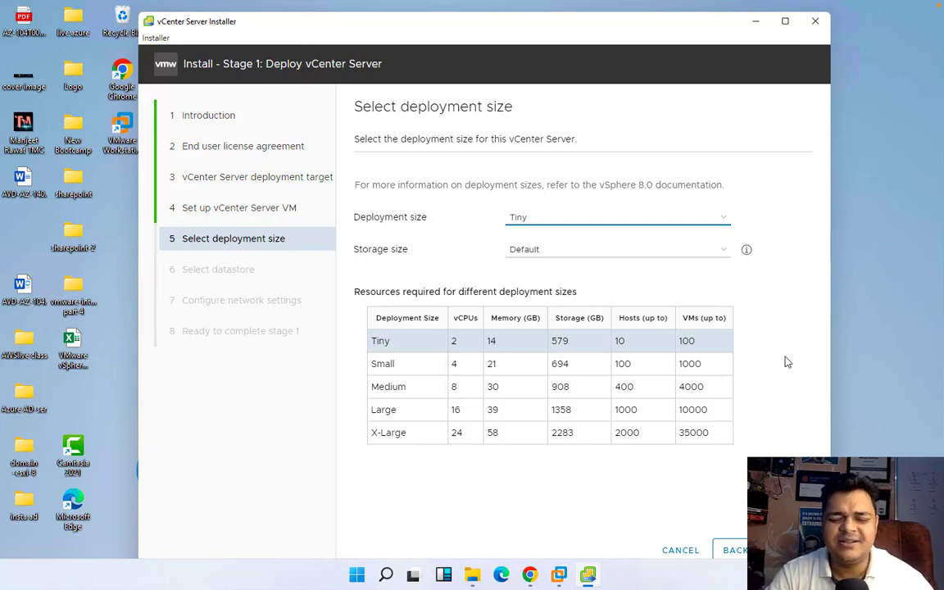
Keep the Tiny deployment size, enable Thin Disk Mode on VCSA-Storage, and continue
left_click(789, 550)
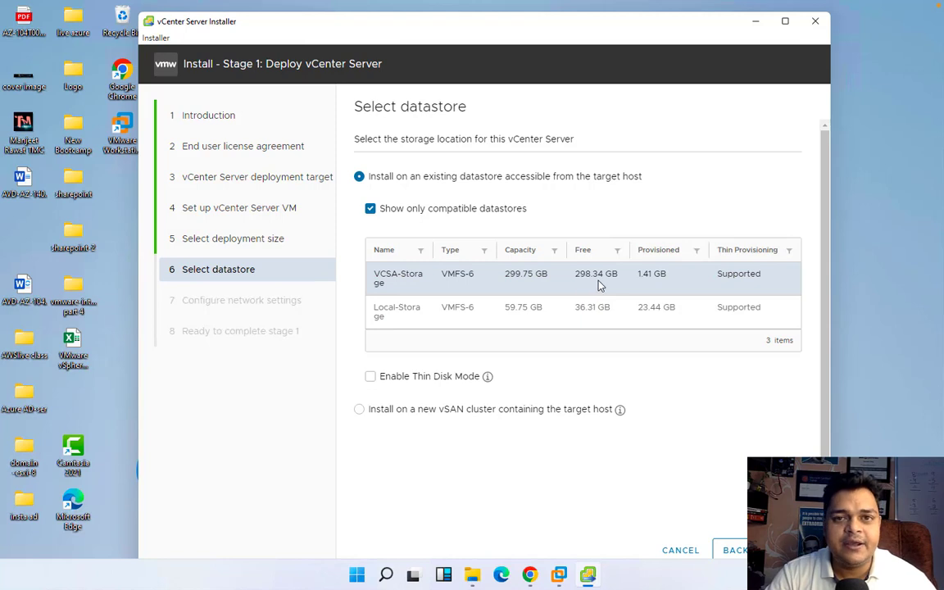
left_click(416, 379)
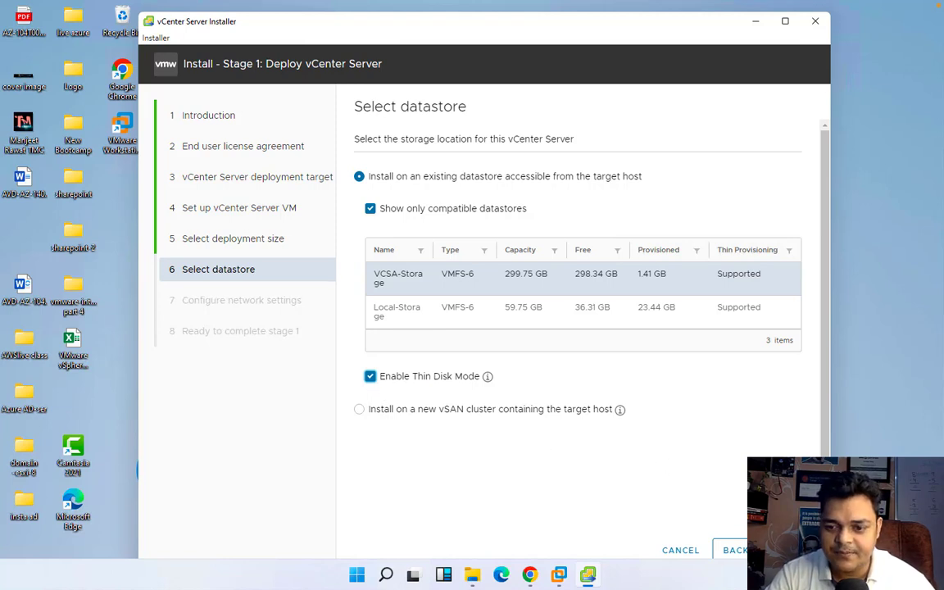
left_click(786, 549)
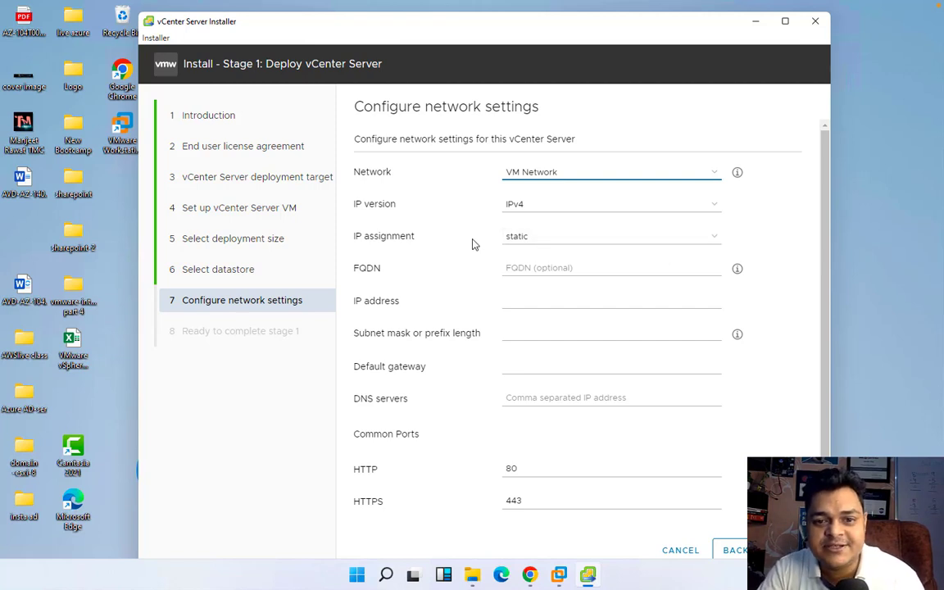
Enter IP 192.168.1.251, subnet mask 255.255.255.0 and gateway 192.168.1.1 as the static network settings
left_click(545, 267)
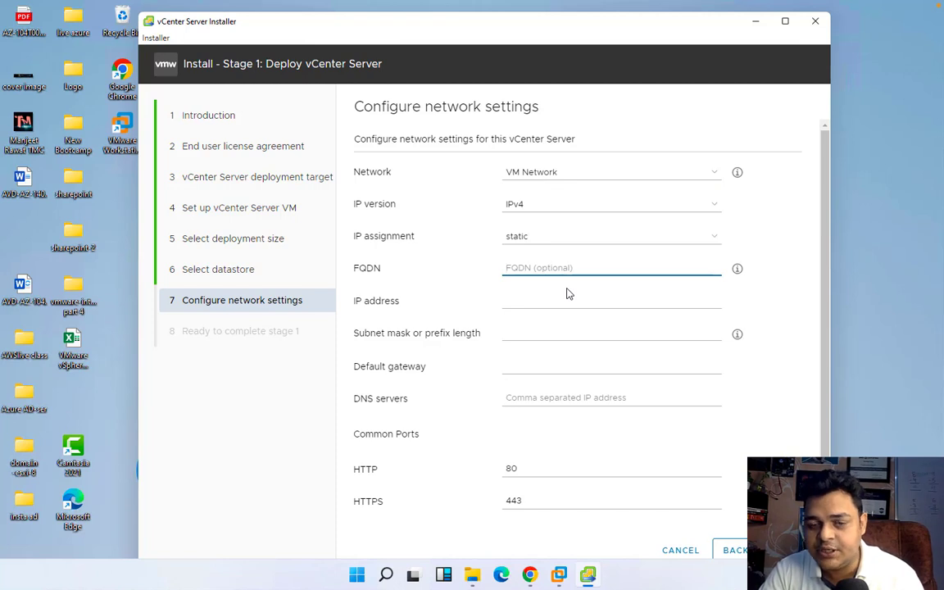
left_click(542, 299)
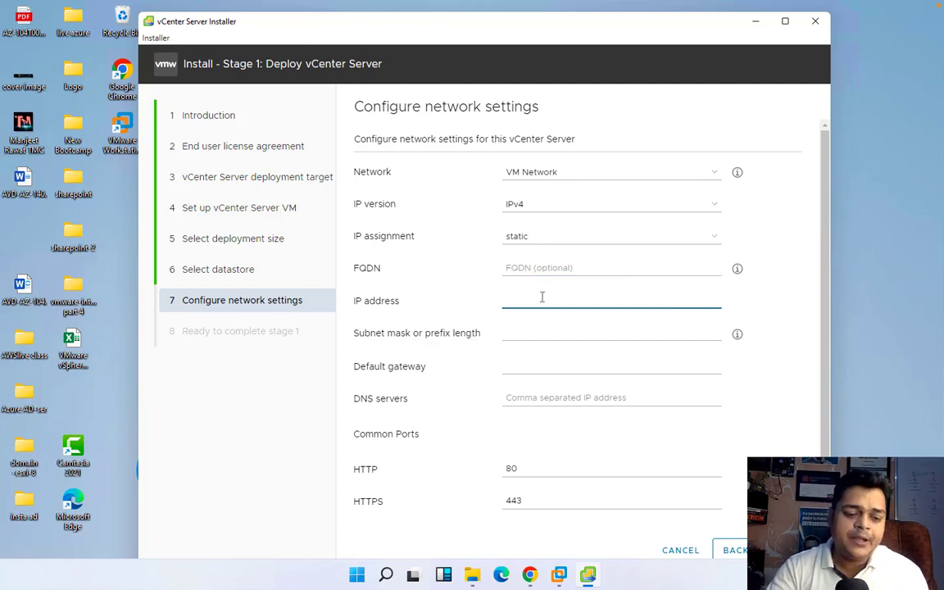
type("192.16")
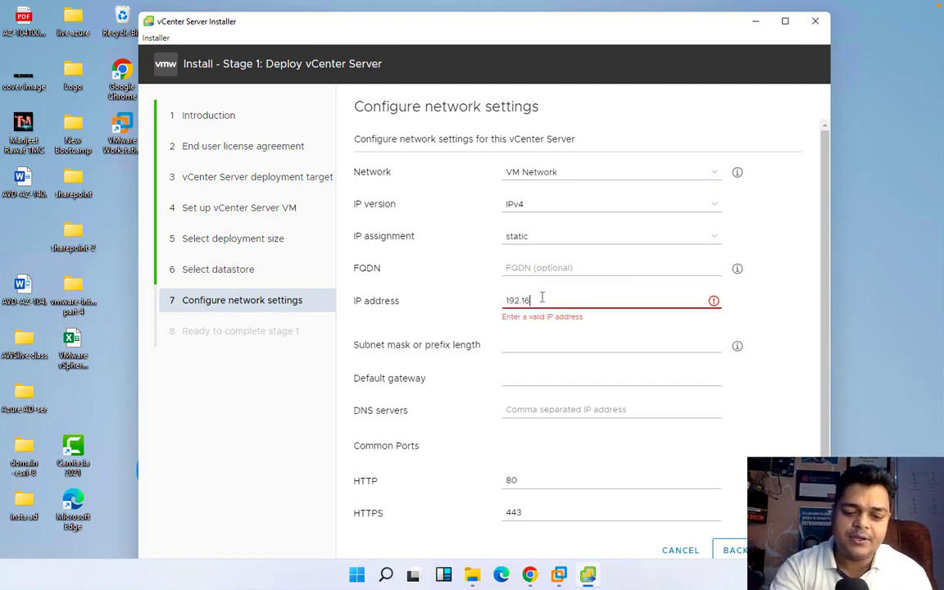
type("8.1")
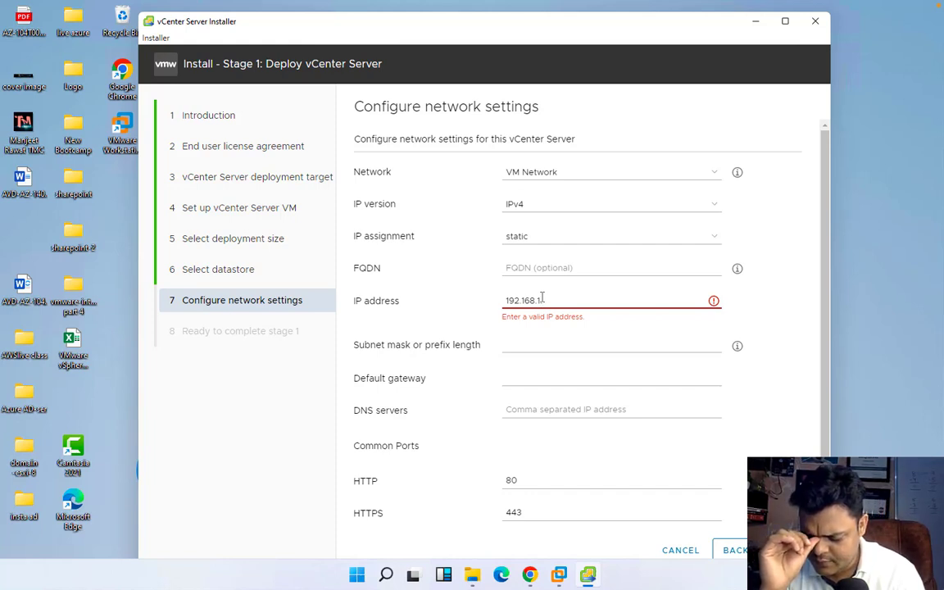
type(".251")
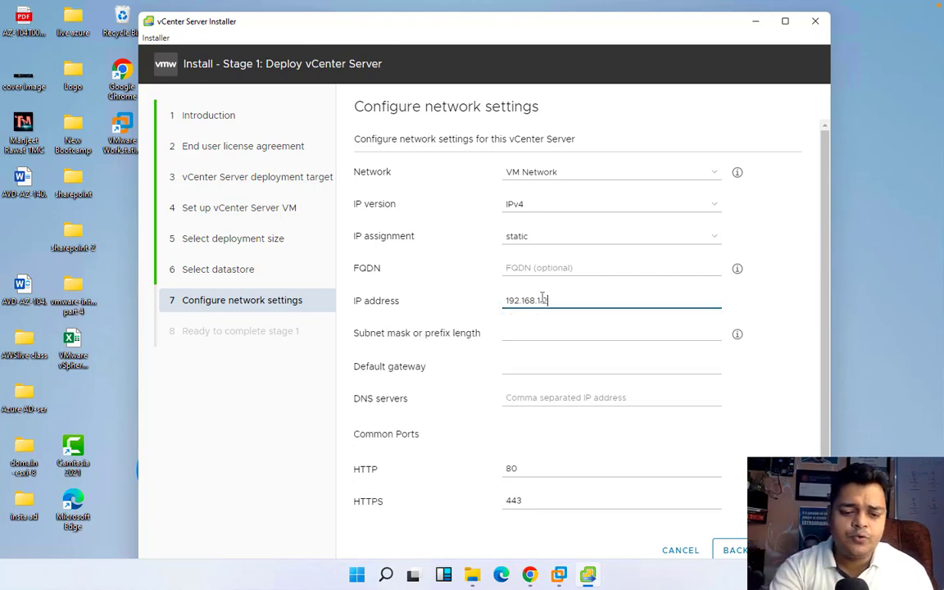
left_click(557, 331)
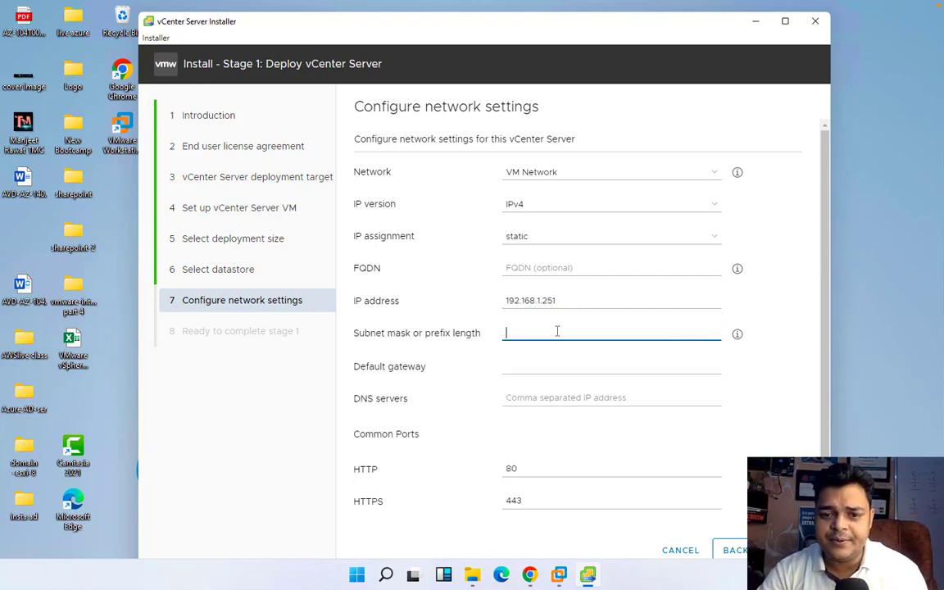
type("3")
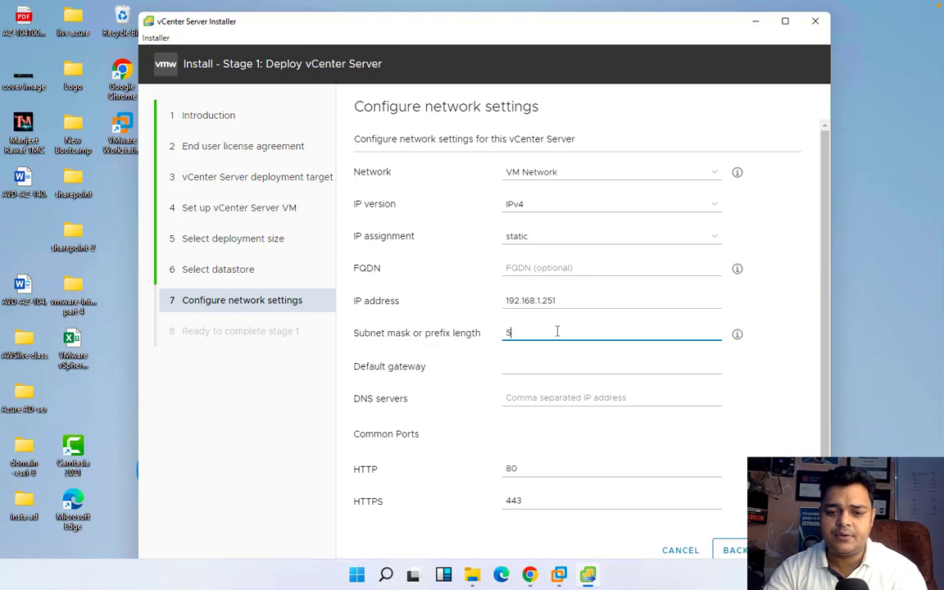
key("BackSpace")
type("3")
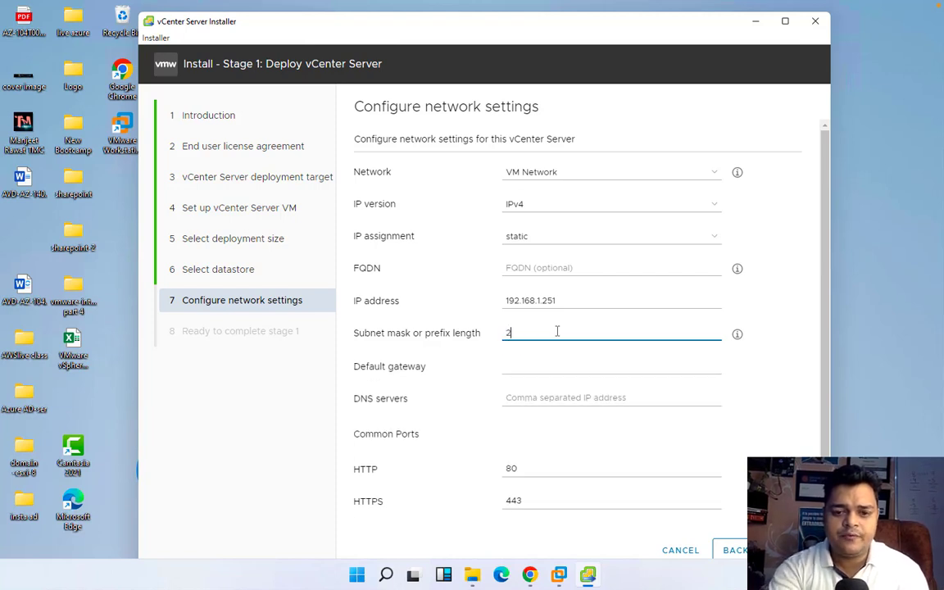
type("55.255")
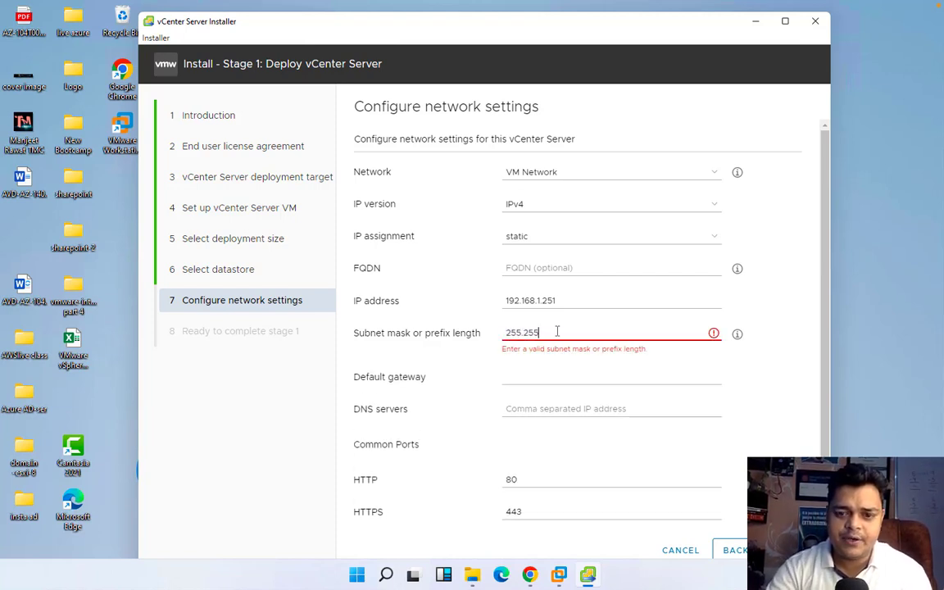
type(".255.0")
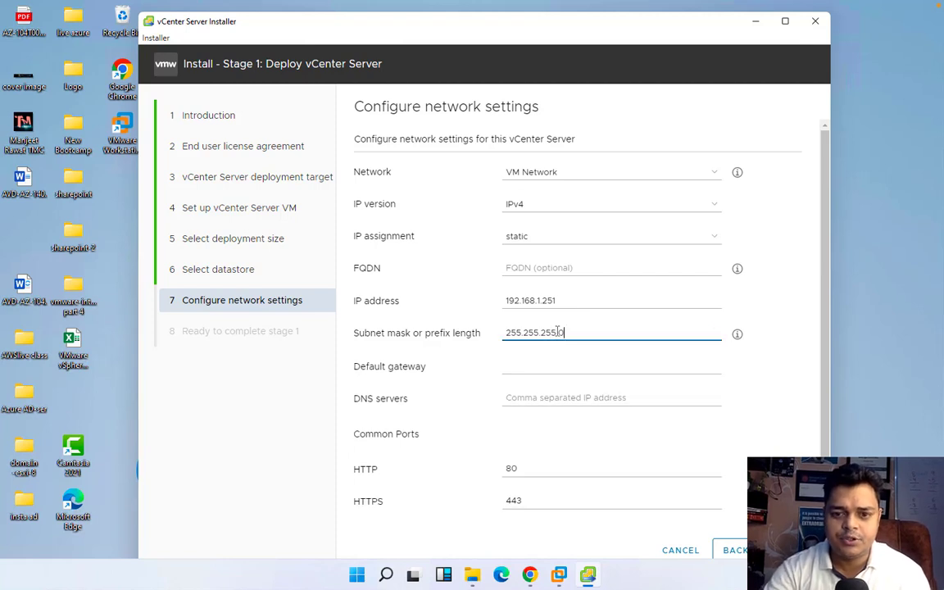
left_click(576, 363)
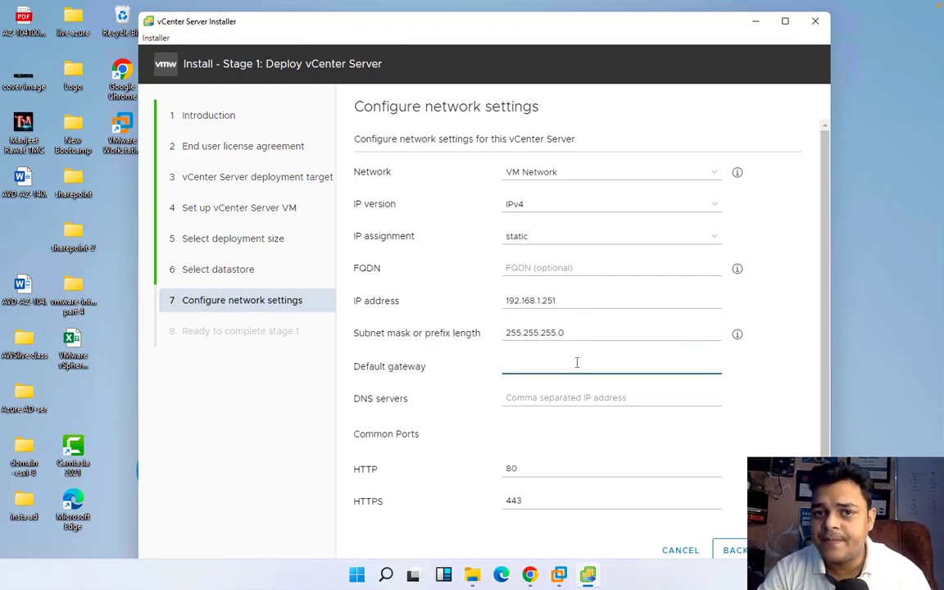
type("19")
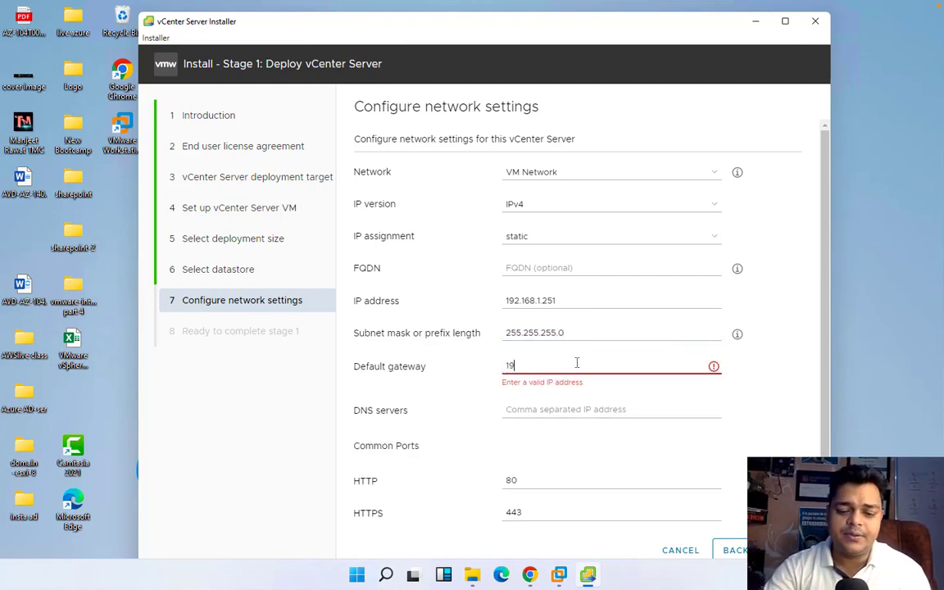
type("2.168.1.1")
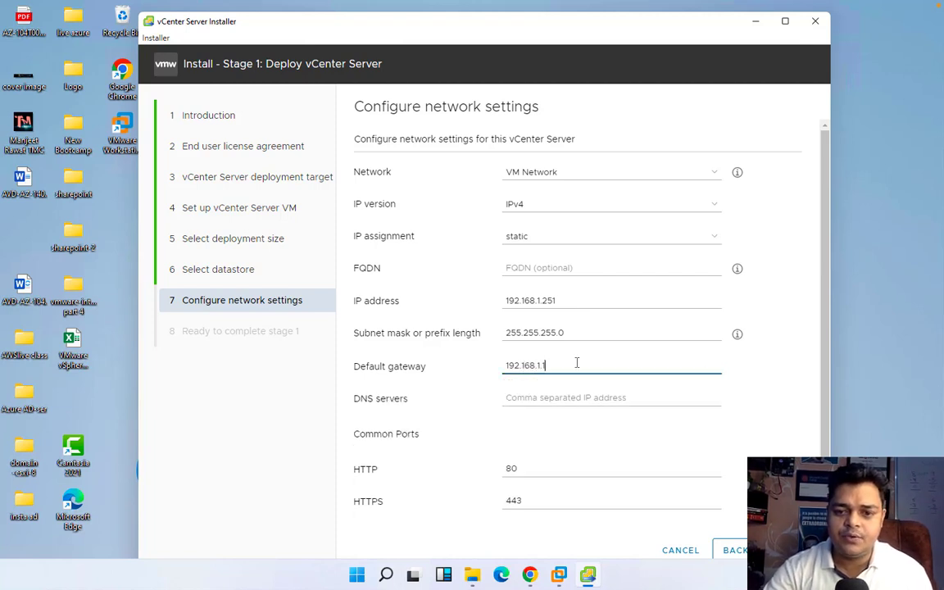
left_click(577, 400)
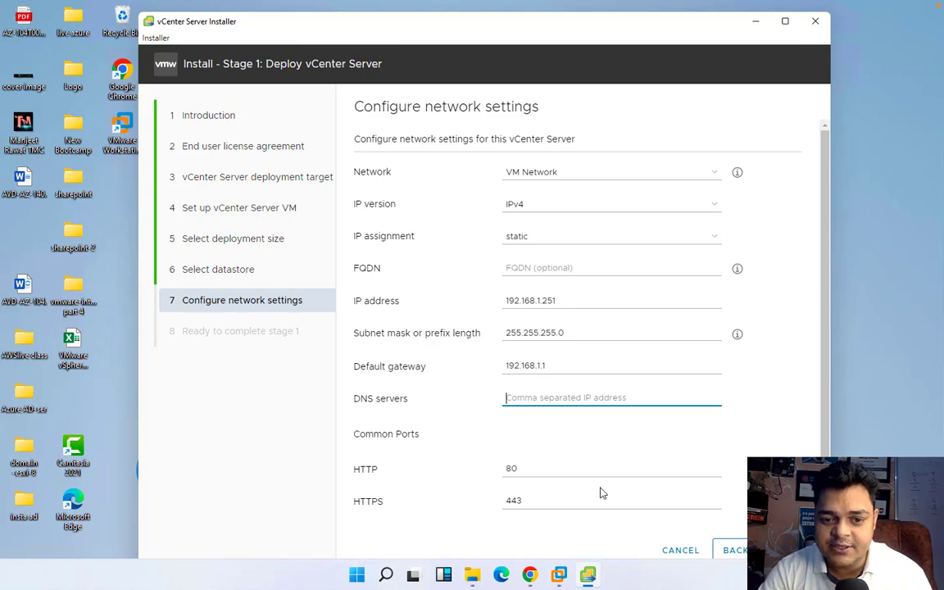
left_click(560, 576)
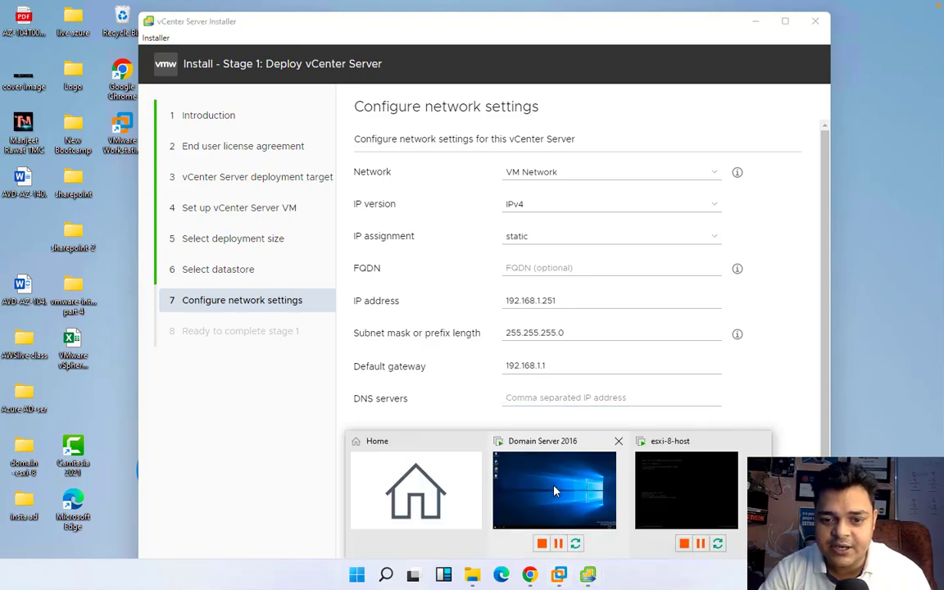
Bring the Domain Server 2016 VM to full screen and dismiss the Windows update notices
left_click(500, 440)
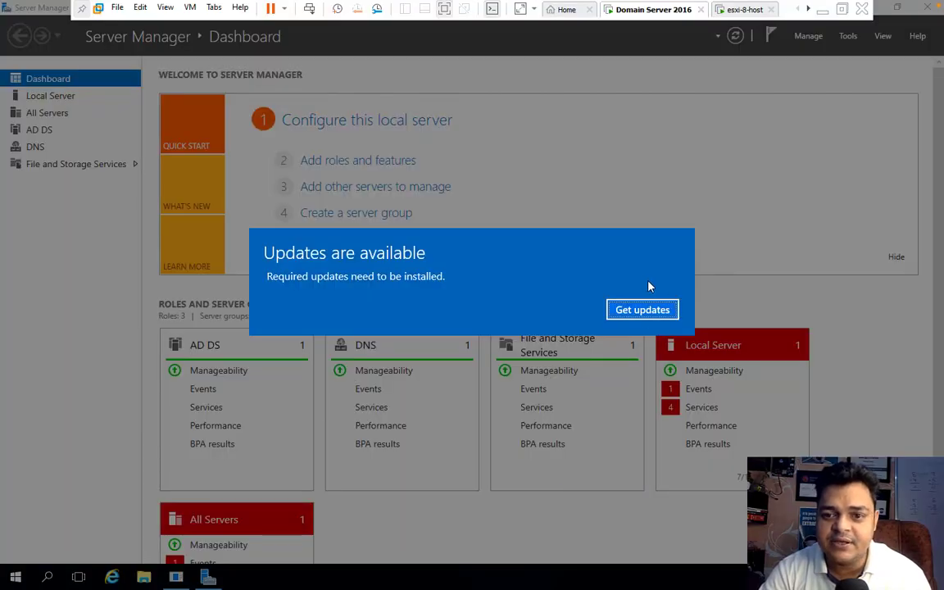
left_click(642, 310)
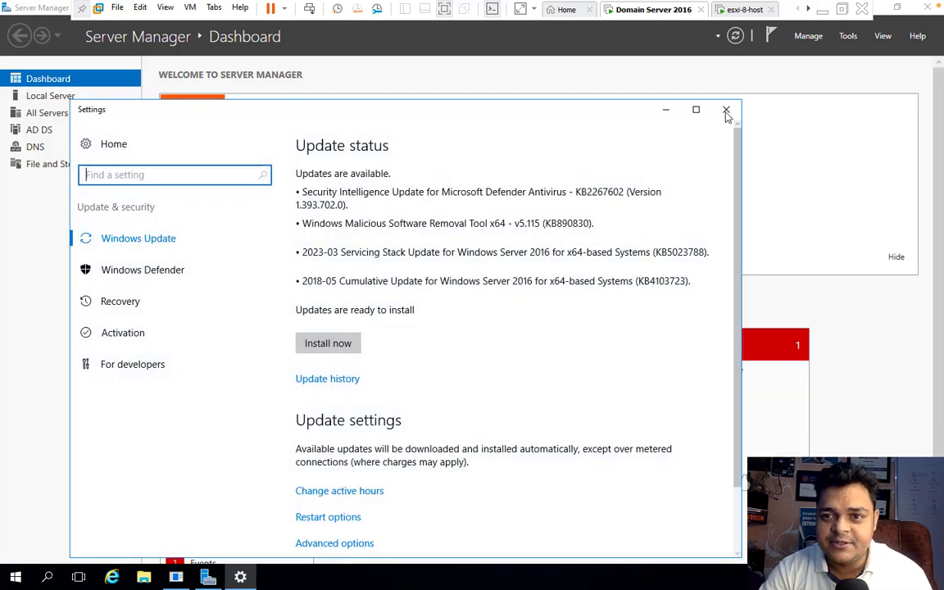
left_click(726, 109)
Run ipconfig in a command prompt to read the server IP 192.168.1.100, then close it
right_click(17, 579)
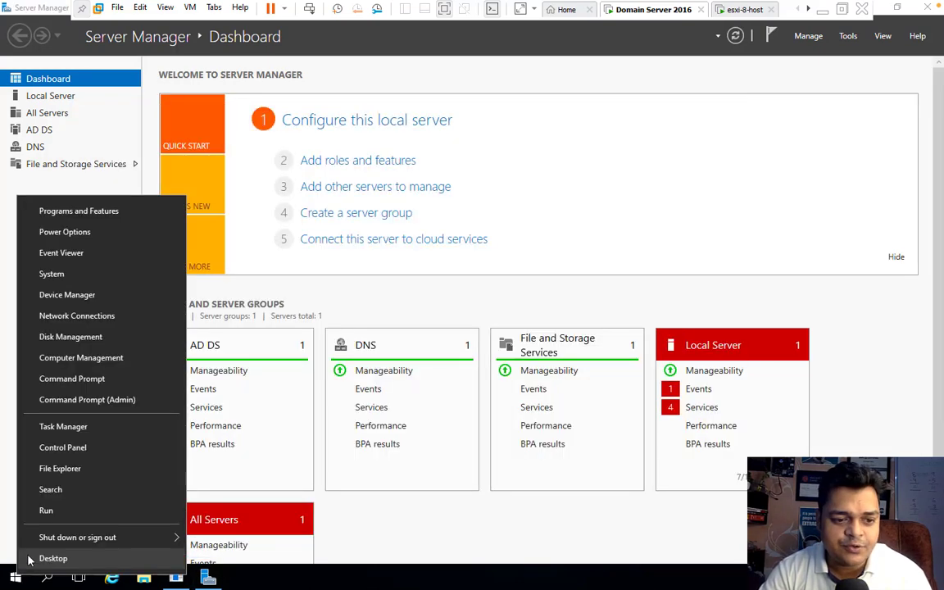
left_click(24, 507)
type("cmd")
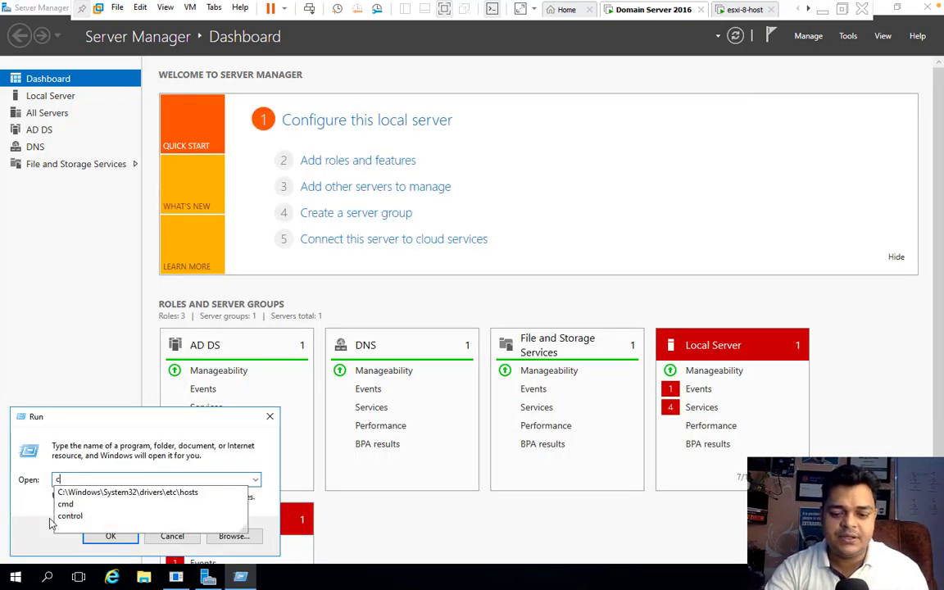
key("Return")
type("ipconfig")
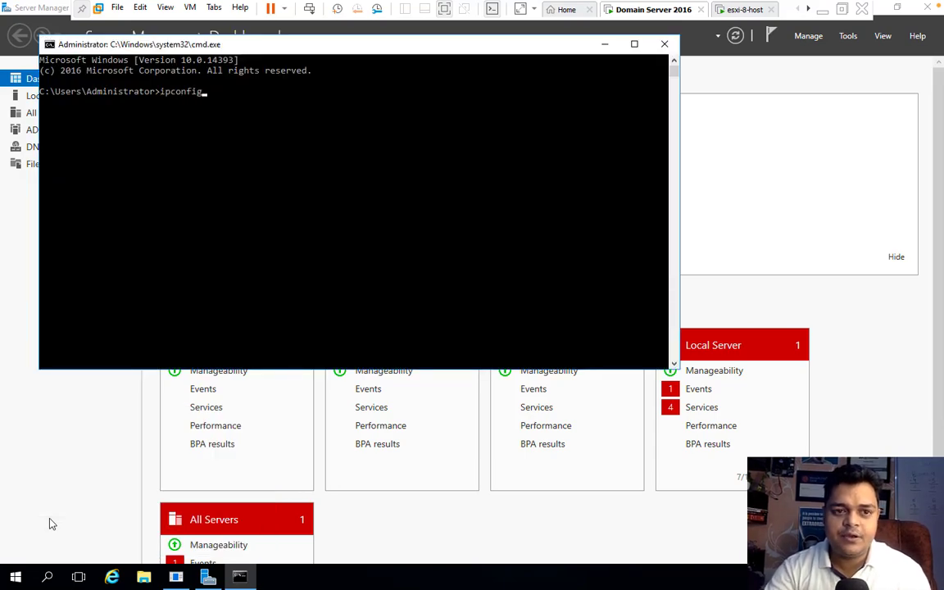
key("Return")
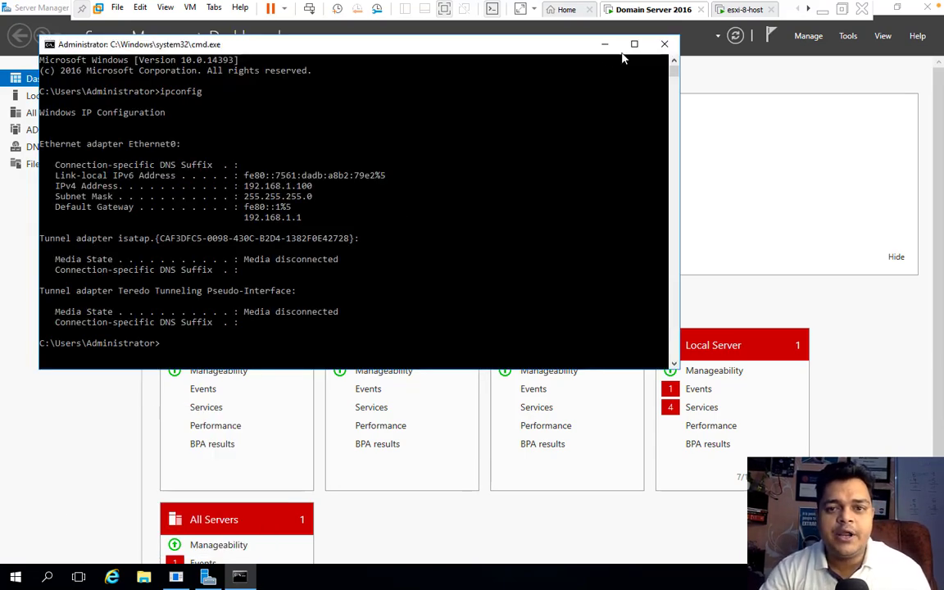
left_click(664, 44)
left_click(816, 8)
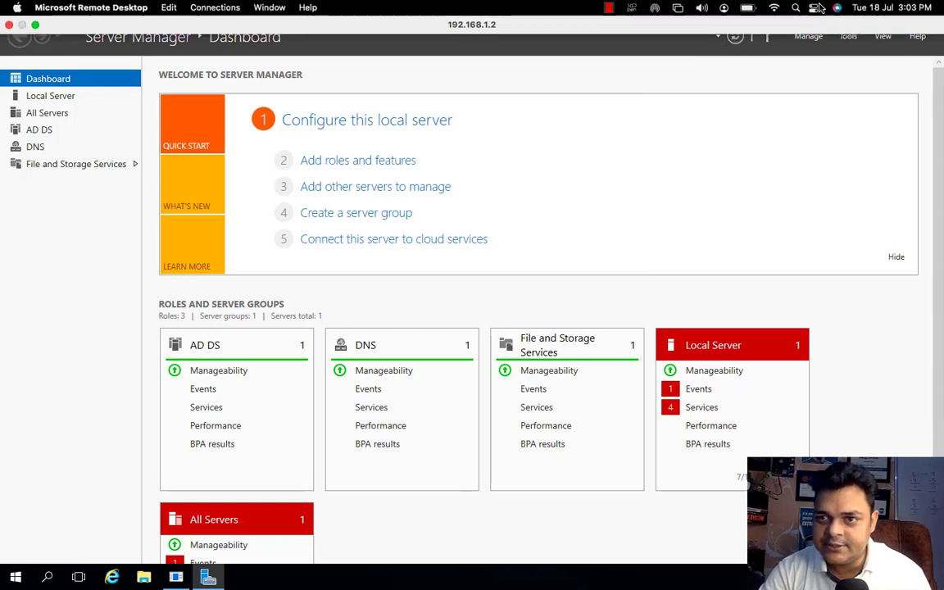
Enter 192.168.1.100 as the DNS server in the installer's network settings
left_click(647, 204)
left_click(821, 13)
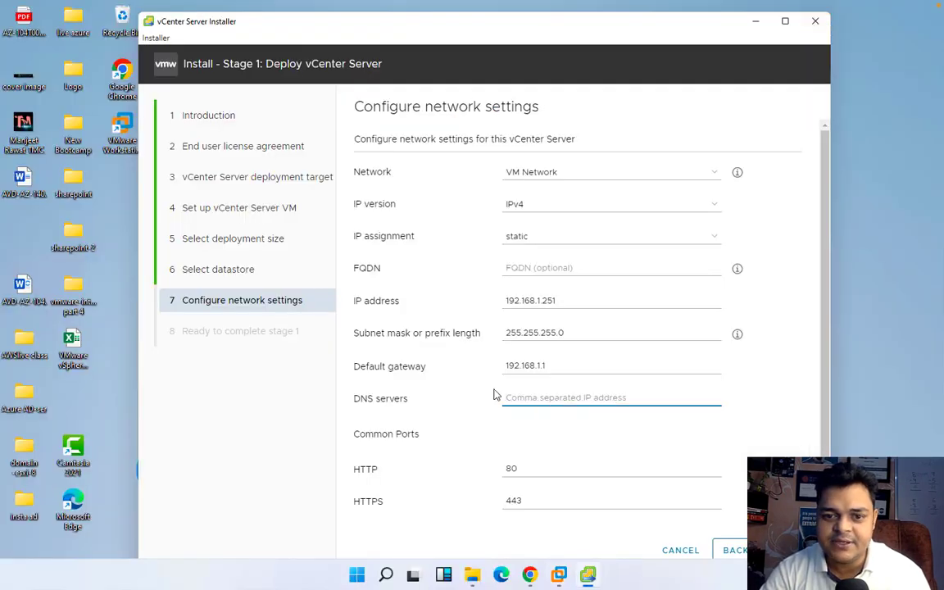
type("192.168")
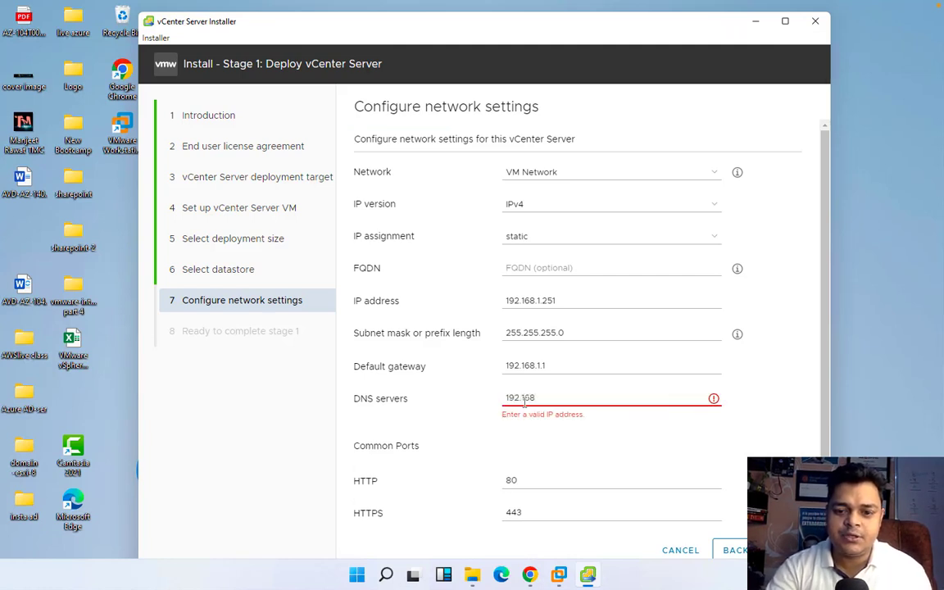
type(".1.100")
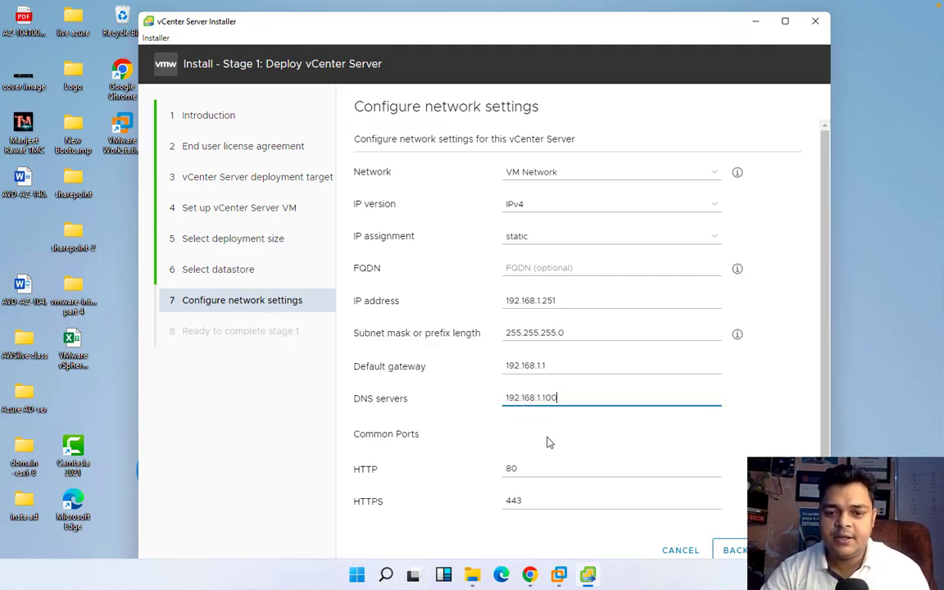
scroll(549, 493, "down", 1)
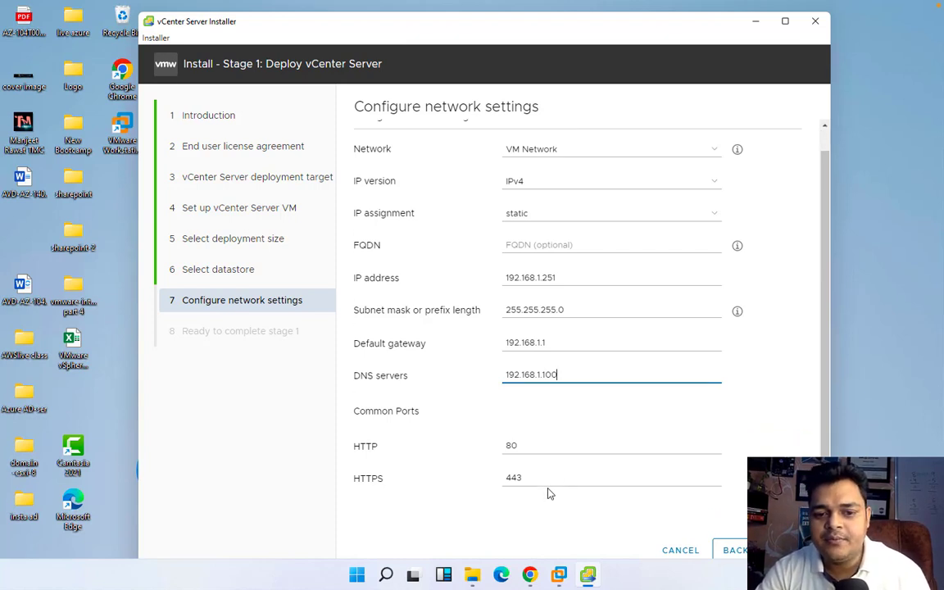
scroll(549, 492, "up", 1)
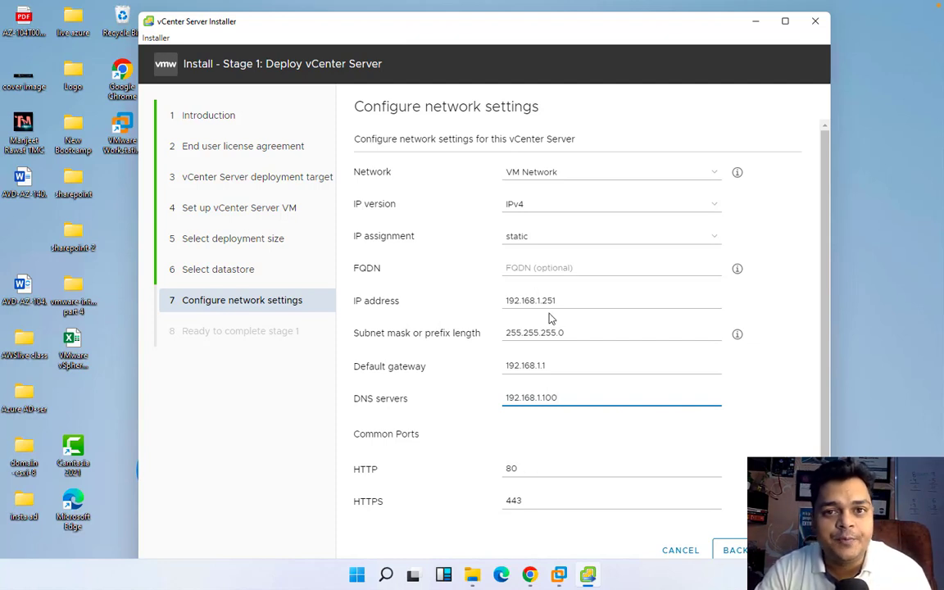
scroll(550, 388, "down", 1)
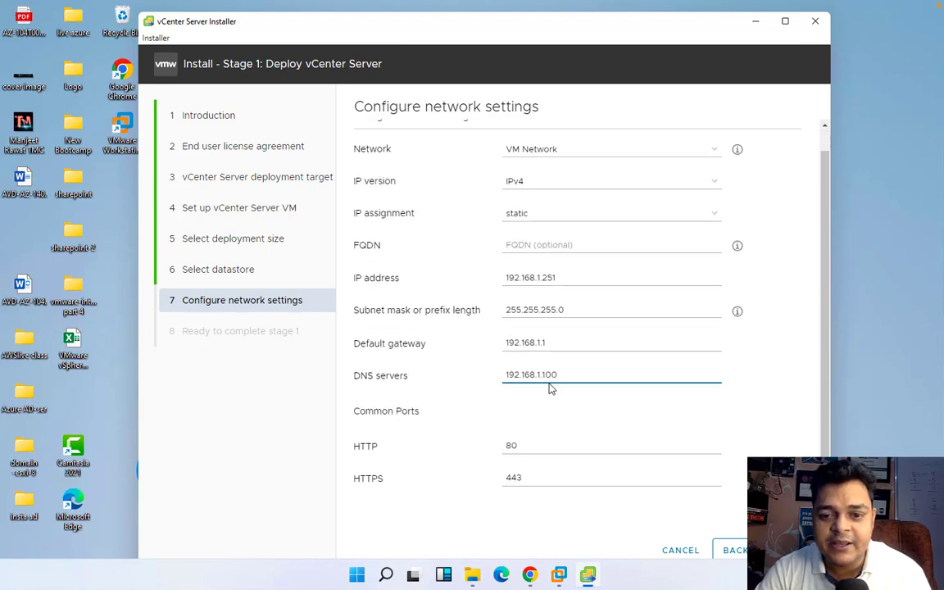
left_click(559, 575)
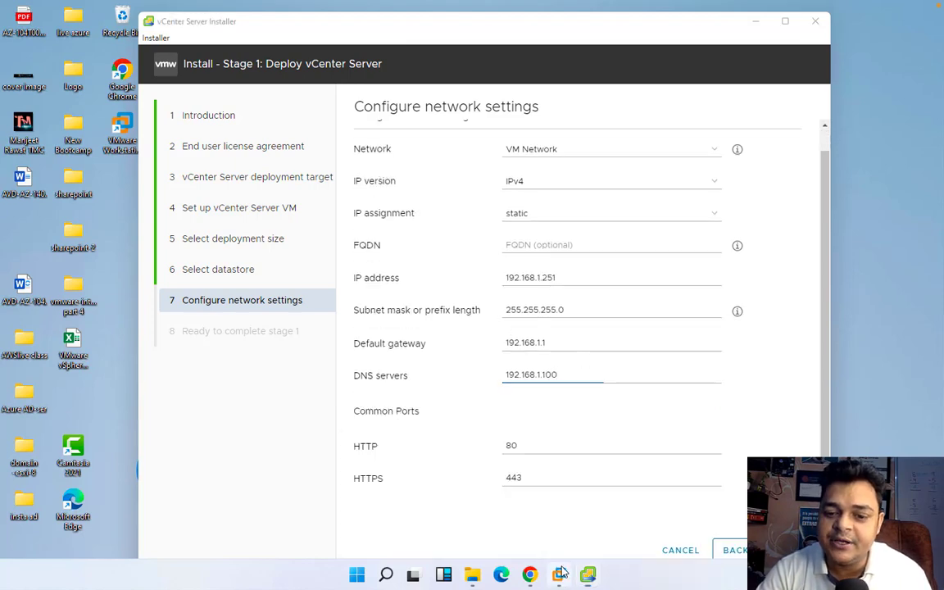
Open DNS Manager on the Domain Server 2016 VM and expand the cloud.com forward zone
left_click(569, 473)
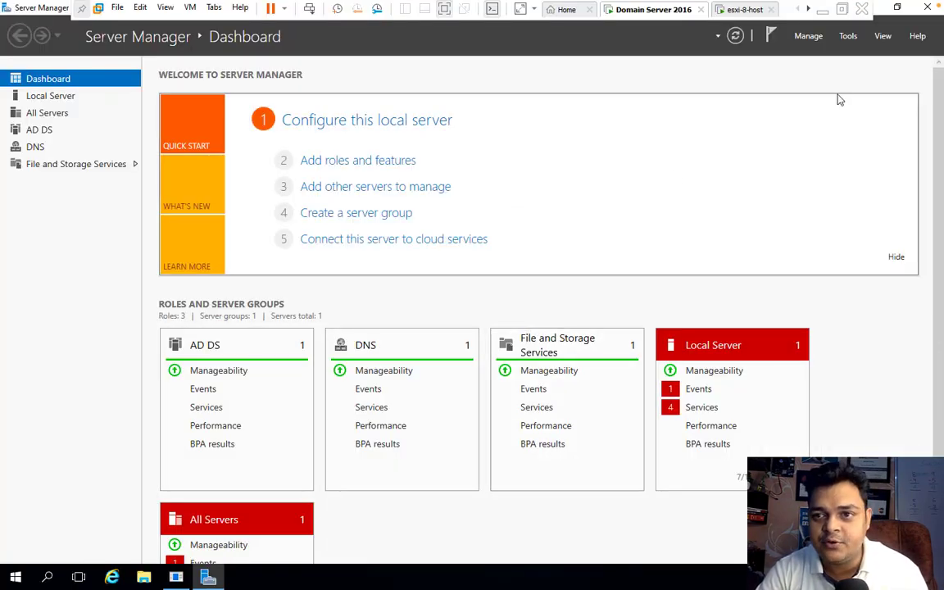
left_click(848, 36)
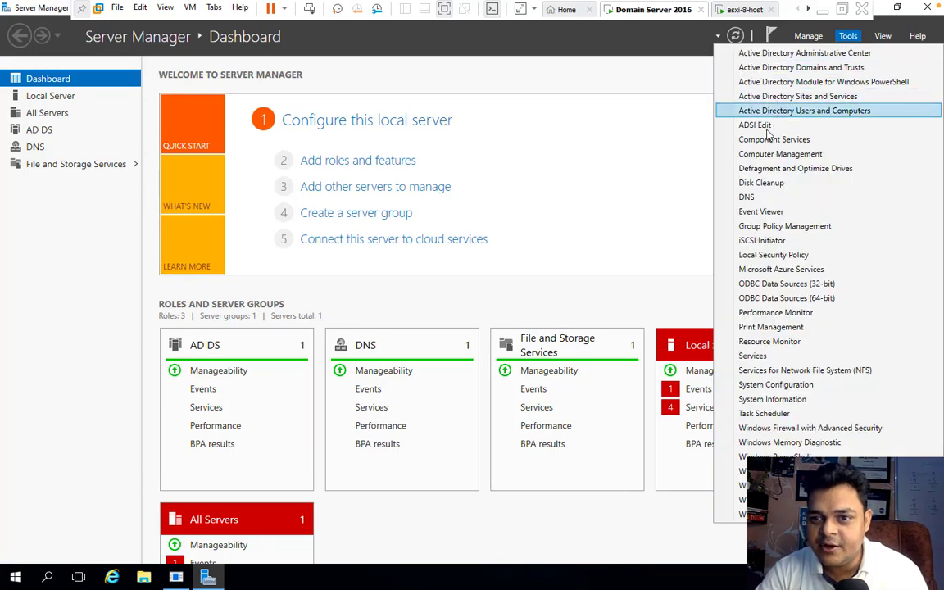
left_click(747, 197)
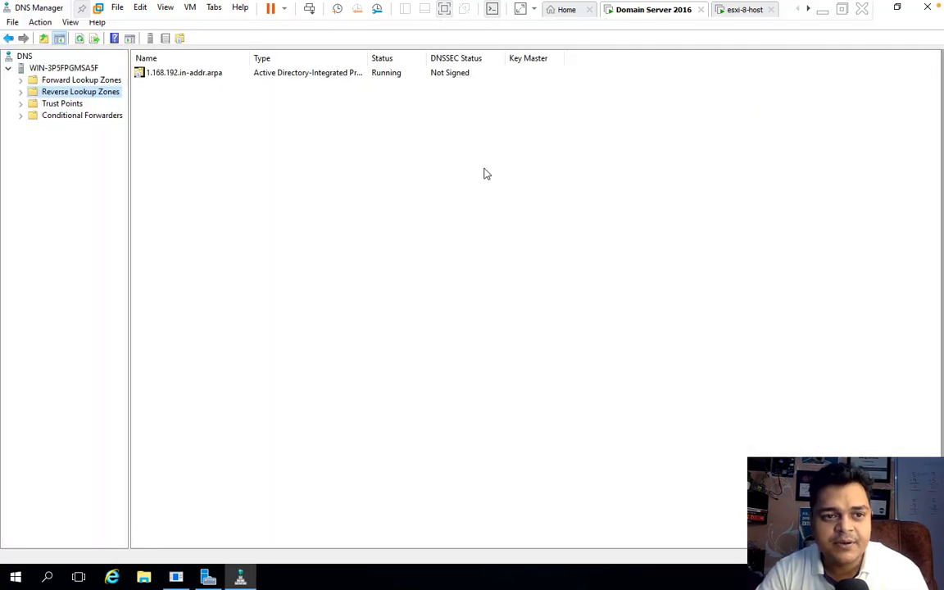
double_click(31, 80)
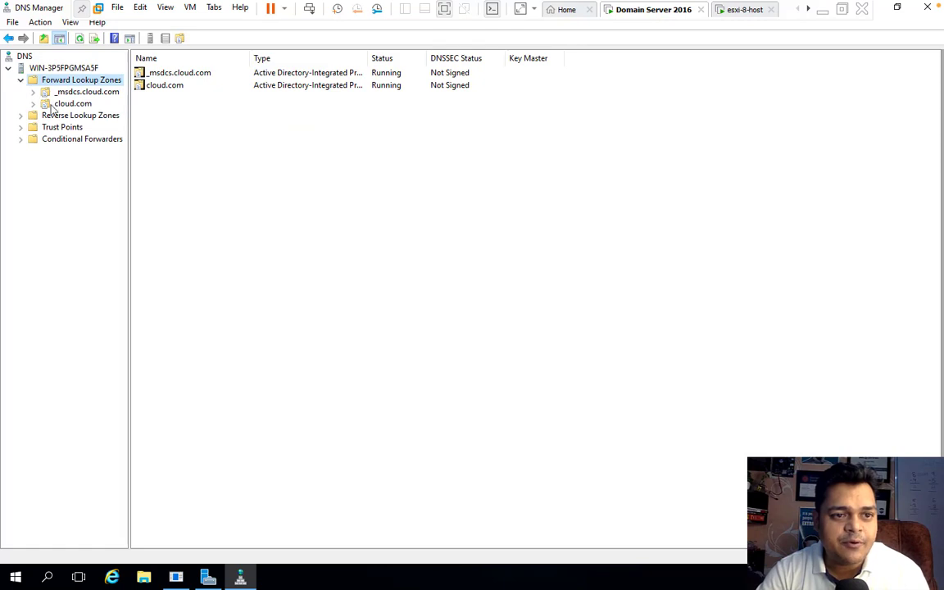
double_click(44, 104)
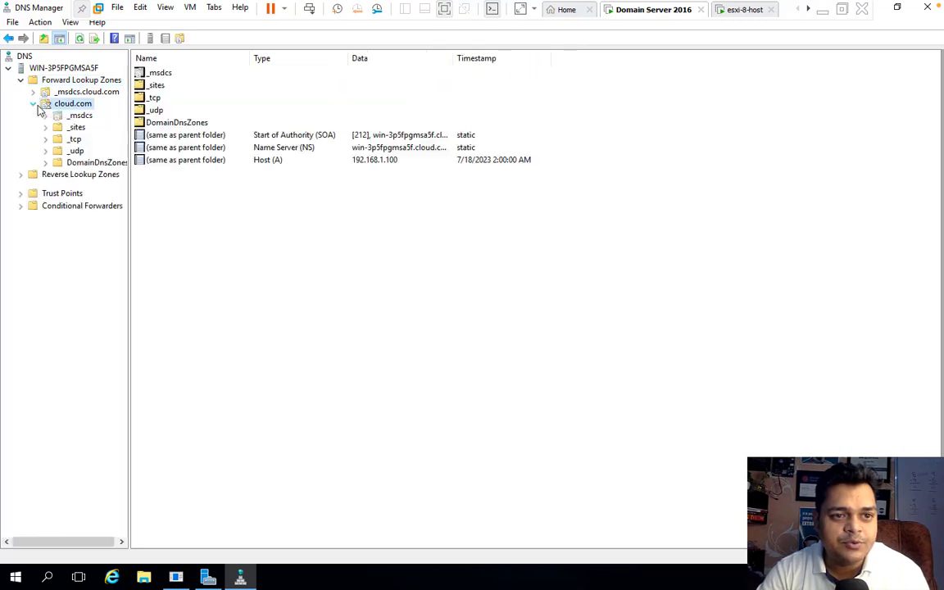
Add a vcsa8 host (A) record with IP 192.168.1.251 to cloud.com
right_click(176, 302)
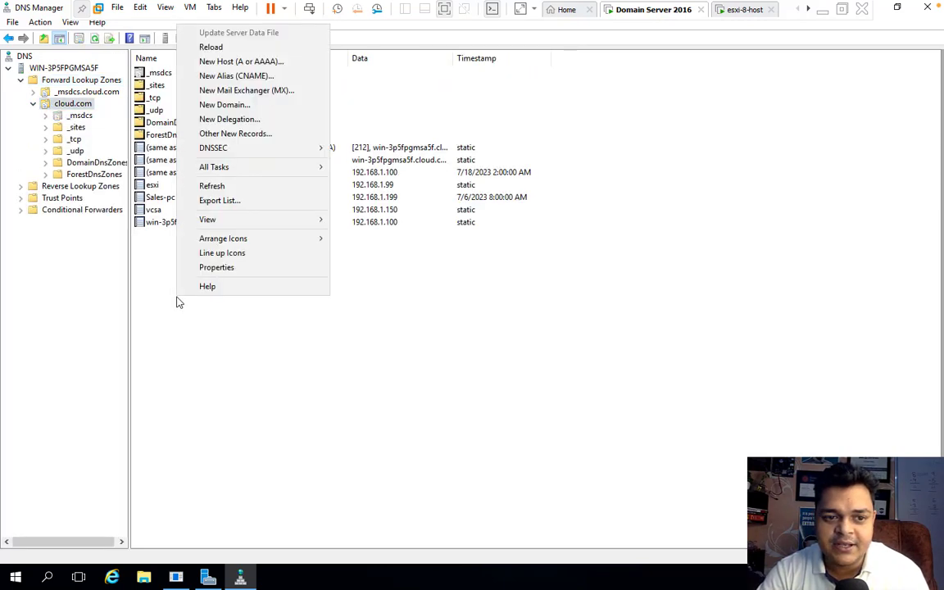
left_click(238, 65)
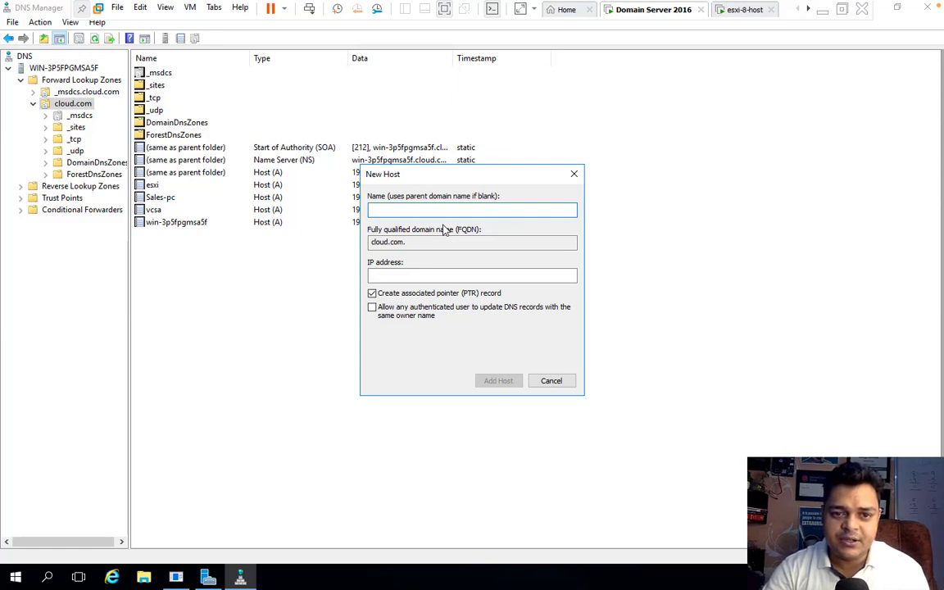
type("vcsa")
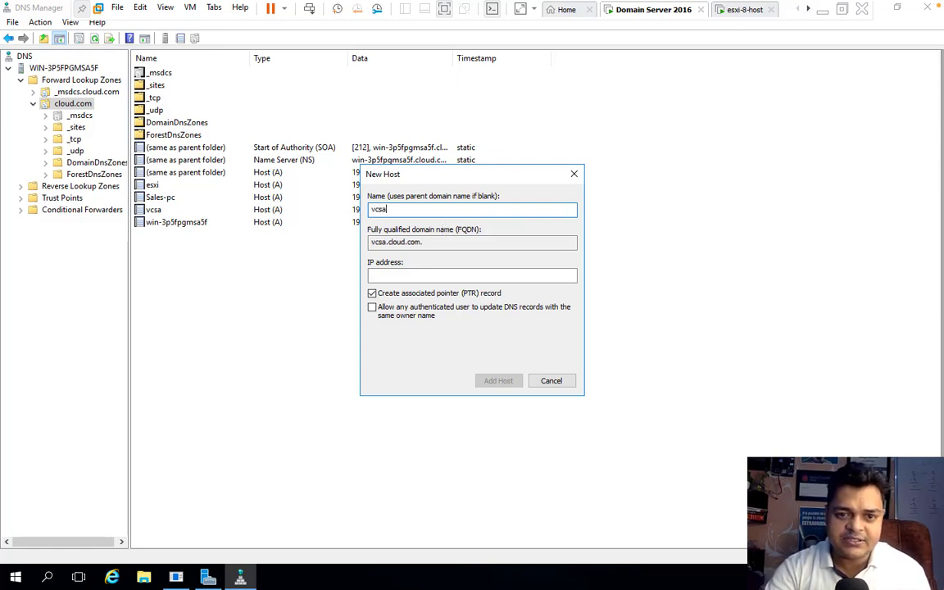
type("8")
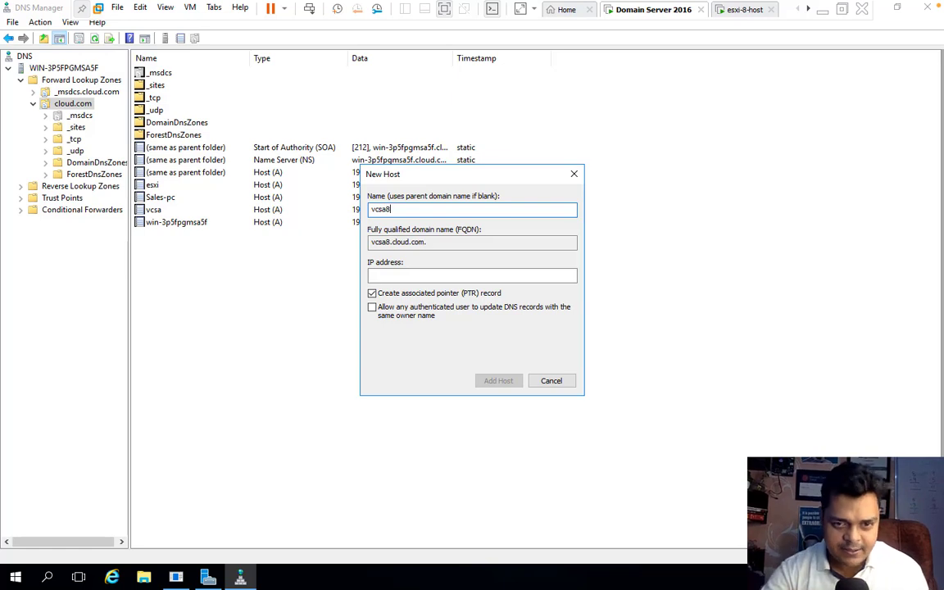
left_click(419, 276)
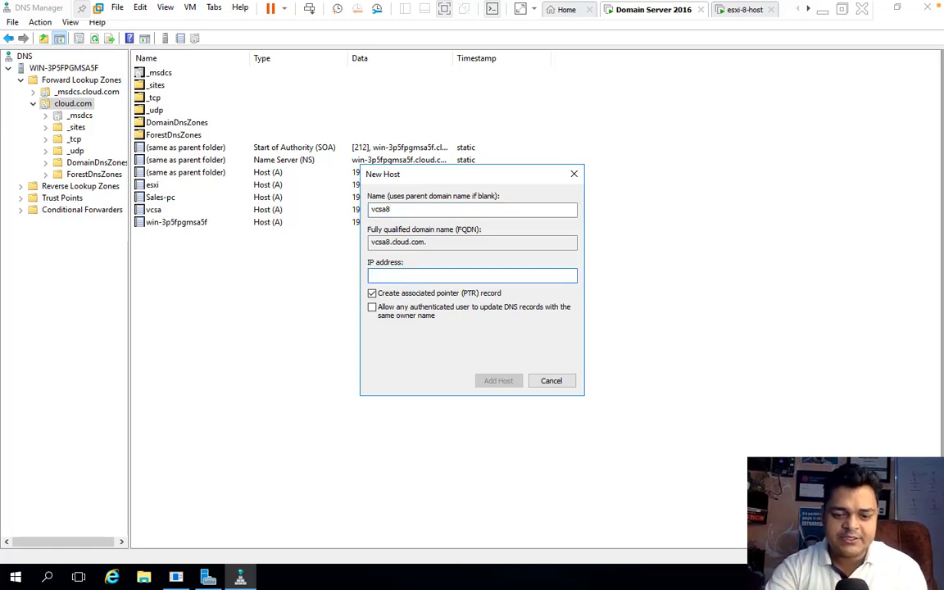
type("192.168")
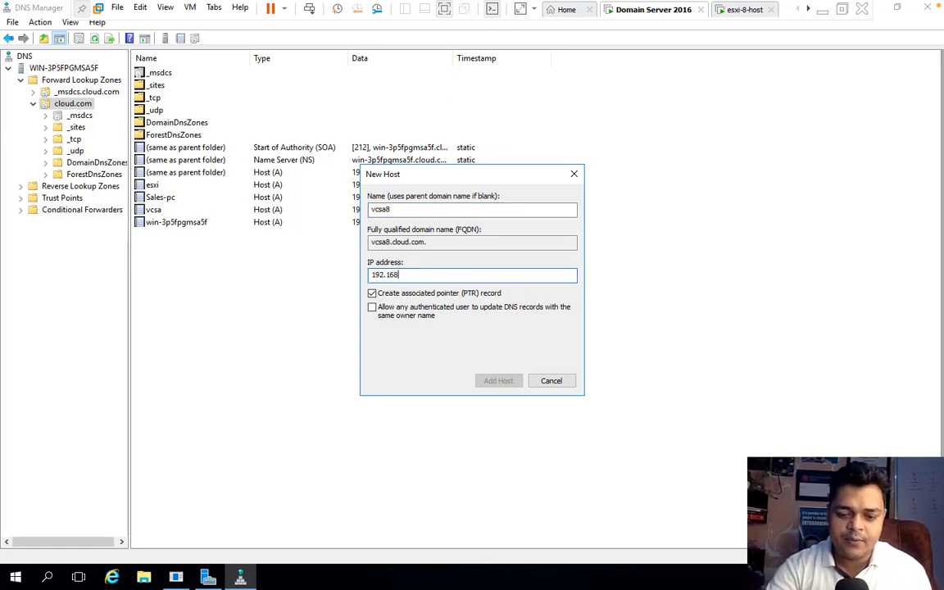
type(".1.251")
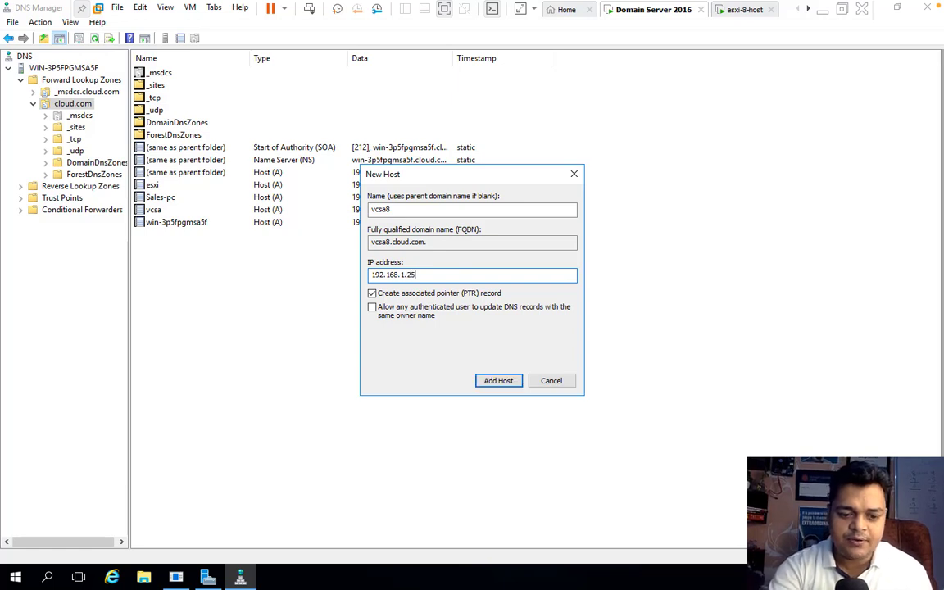
left_click(400, 317)
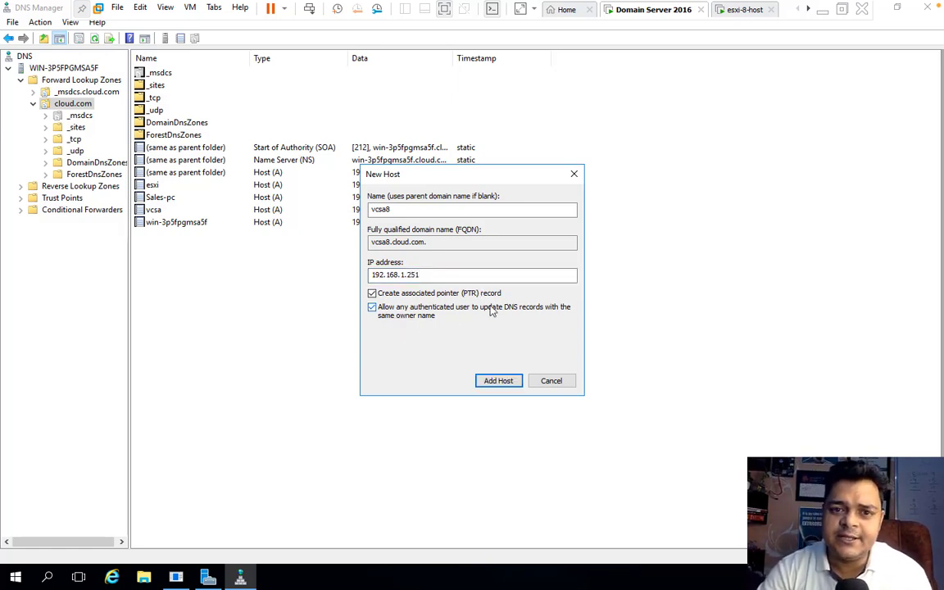
left_click(502, 381)
left_click(546, 336)
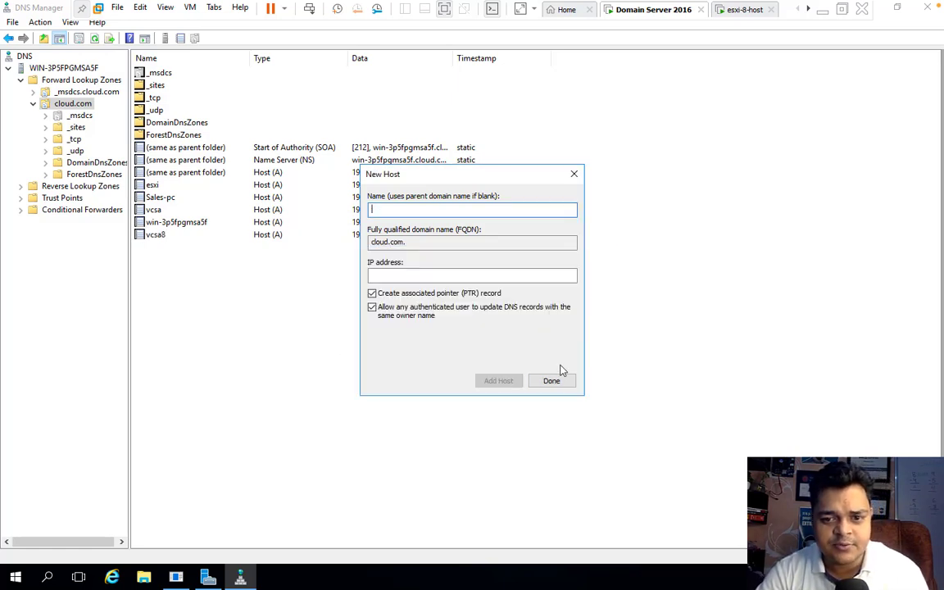
left_click(554, 382)
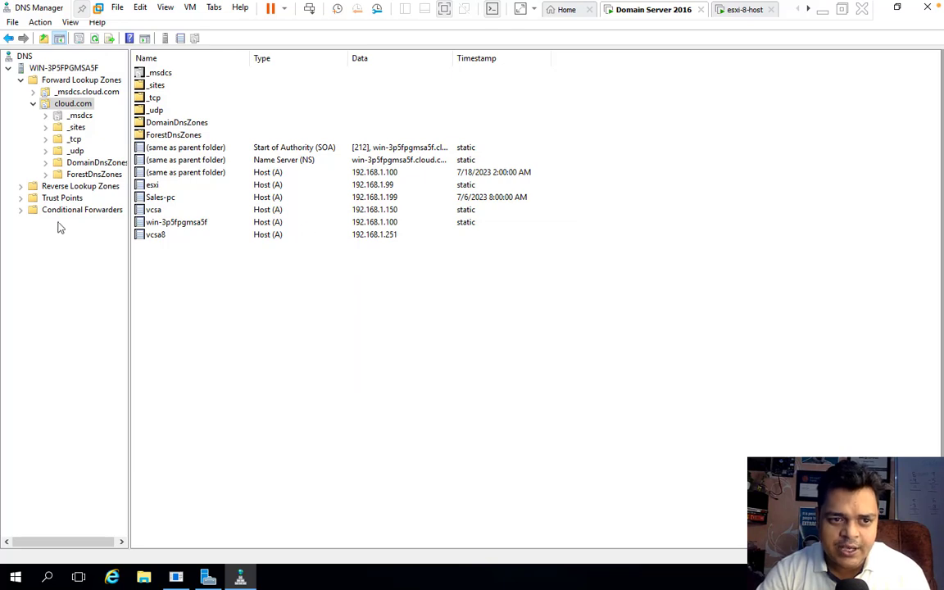
Refresh the 1.168.192.in-addr.arpa zone, confirm the 192.168.1.251 PTR record, and close DNS Manager
left_click(59, 185)
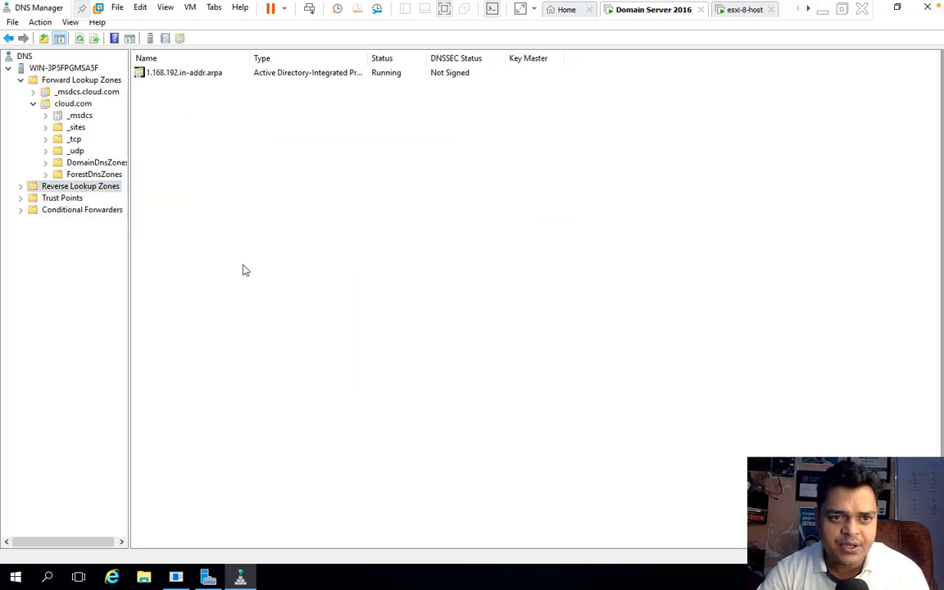
right_click(243, 264)
left_click(288, 291)
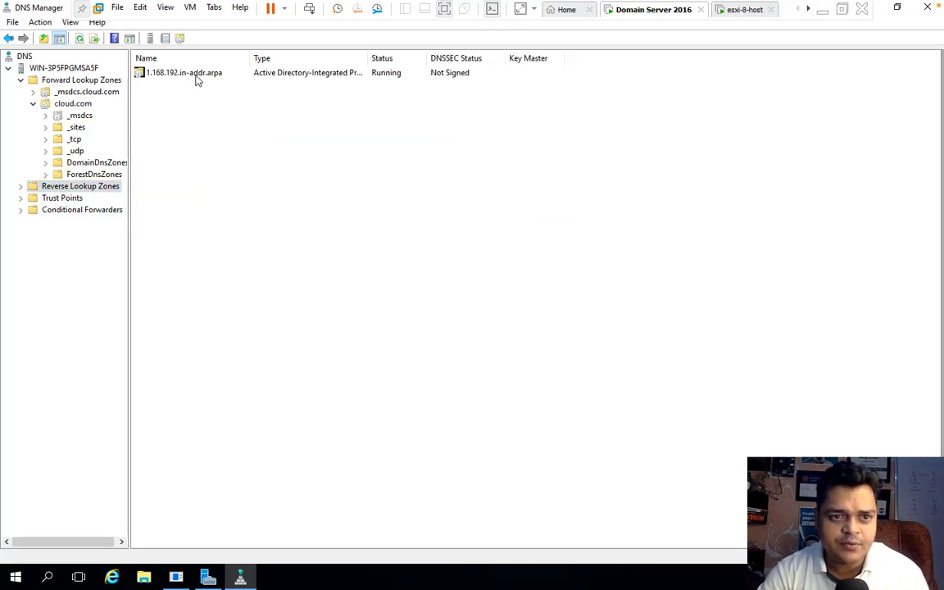
double_click(169, 76)
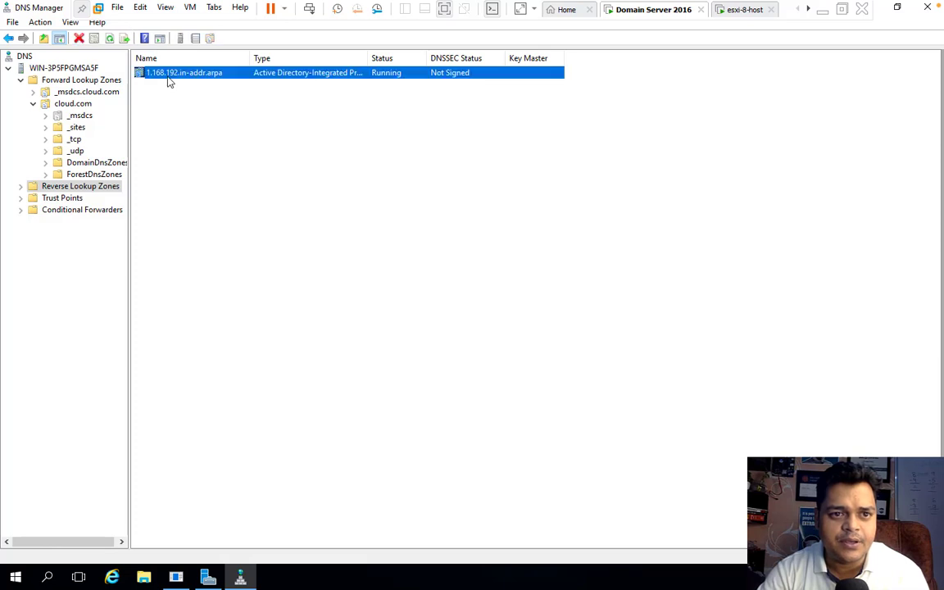
right_click(229, 264)
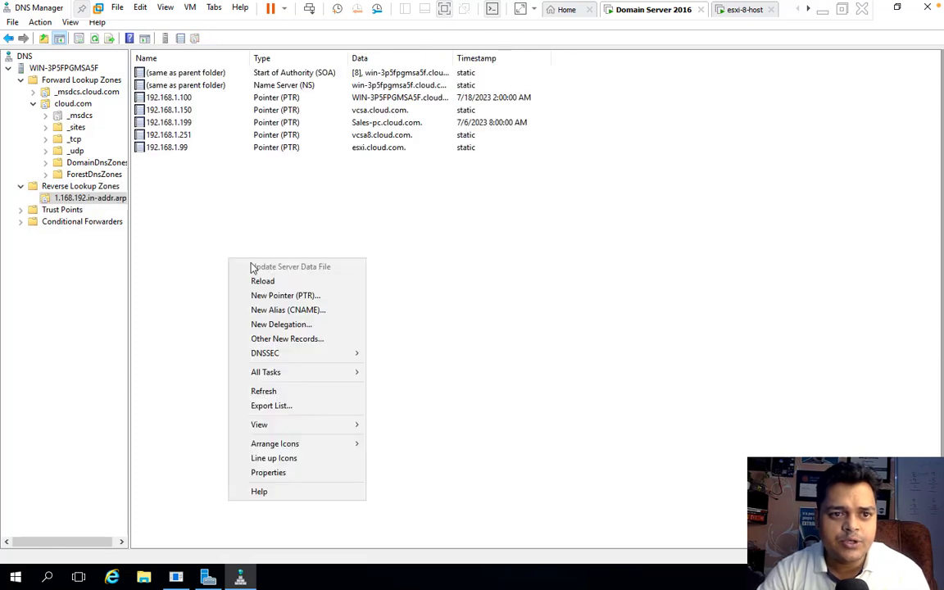
left_click(275, 392)
left_click(157, 123)
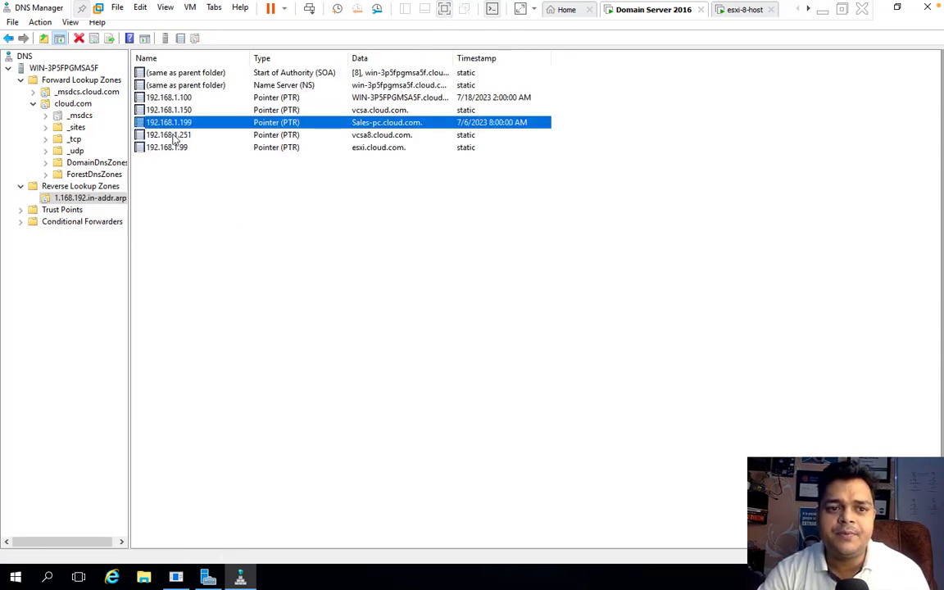
left_click(172, 136)
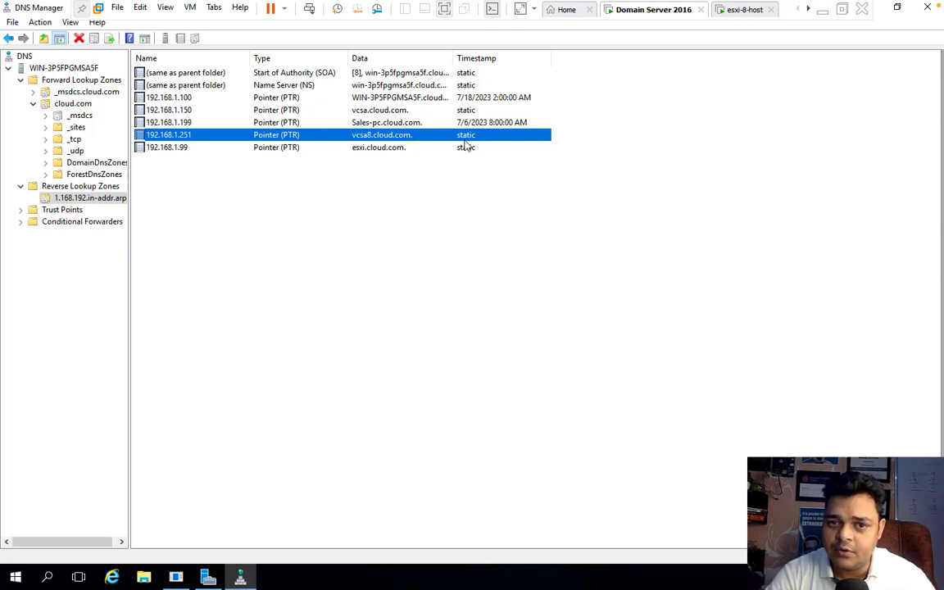
left_click(929, 8)
left_click(822, 12)
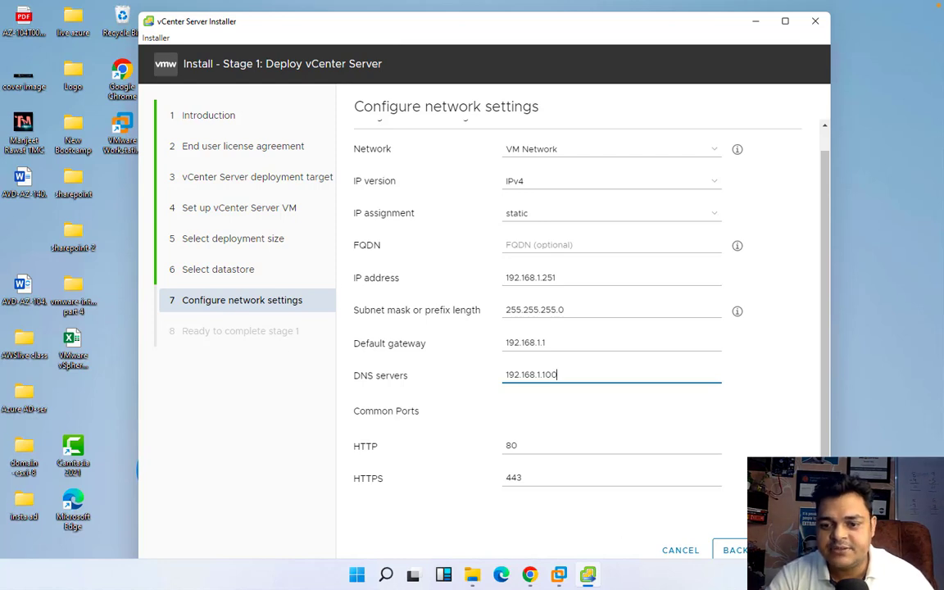
Review the stage 1 summary (VCSA8, Tiny size, IP 192.168.1.251) and start the deployment
left_click(784, 550)
scroll(617, 363, "down", 1)
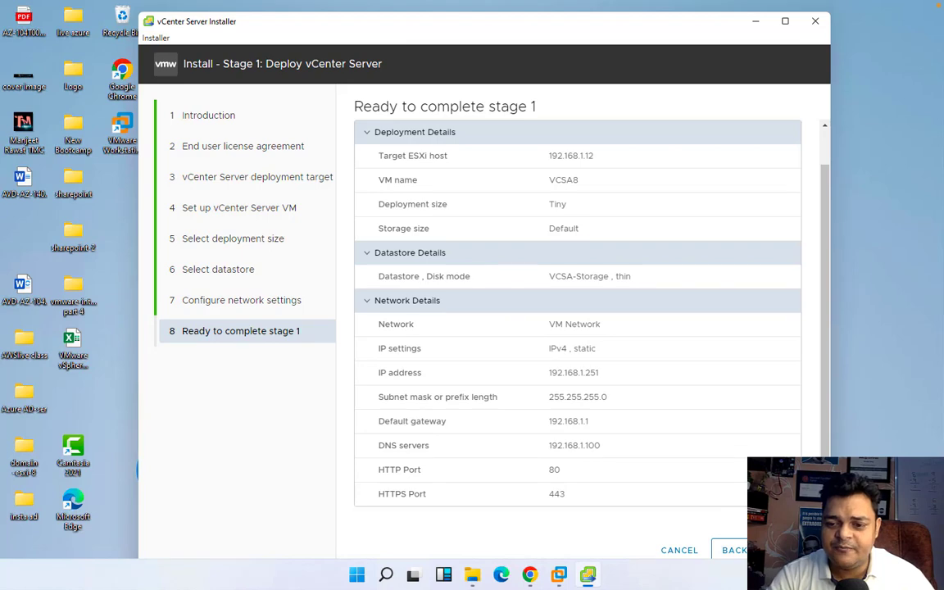
left_click(789, 550)
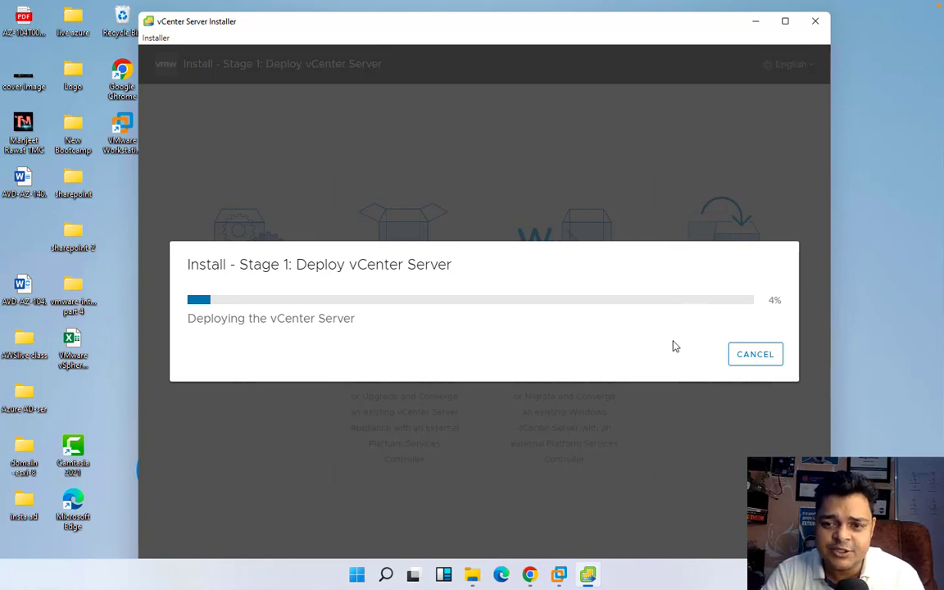
Bring the installer window back into view as the Stage 1 deployment completes
key("ctrl+Left")
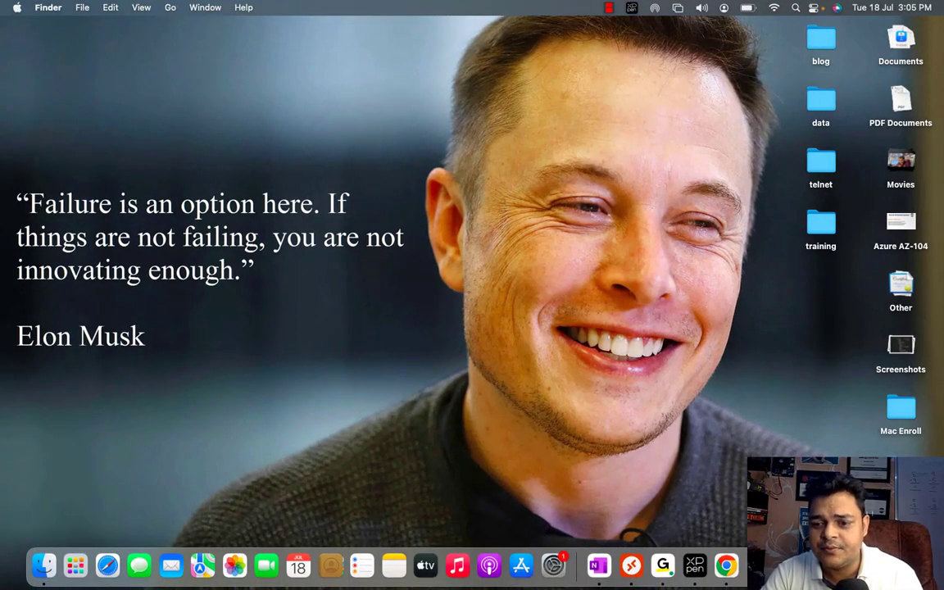
right_click(791, 565)
left_click(813, 422)
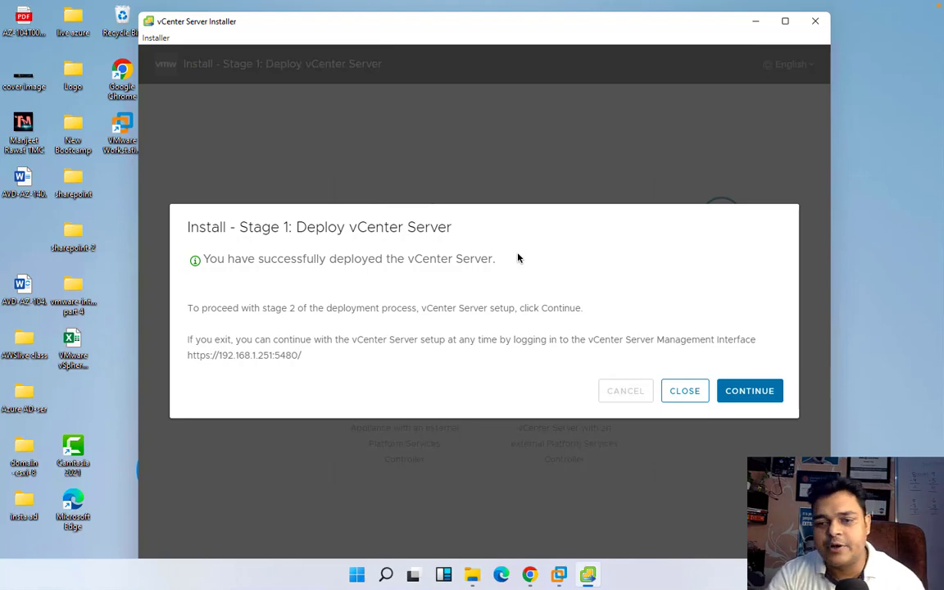
Continue from the deployment-success dialog into the Stage 2 setup wizard
left_click(758, 393)
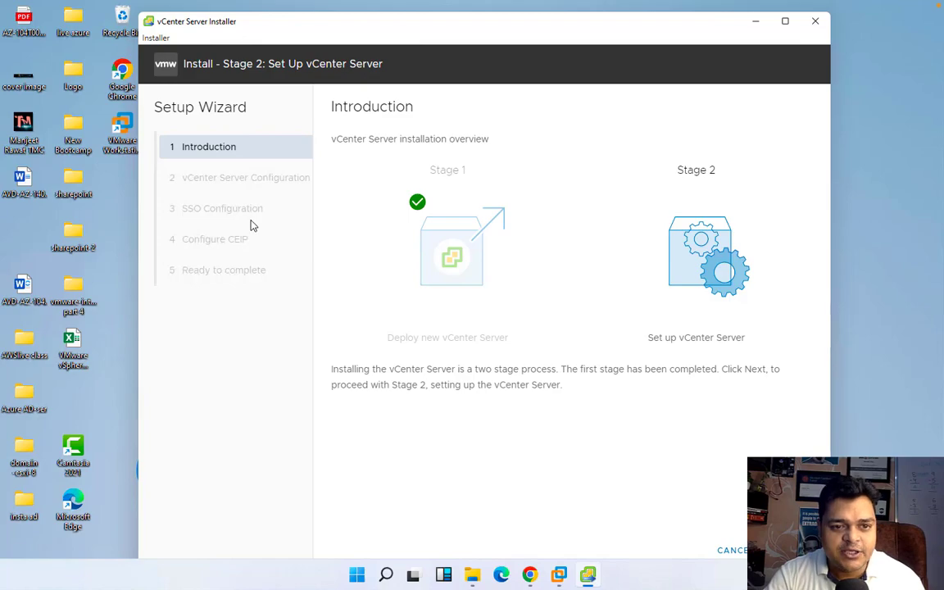
Return to the installer and move past the Stage 2 Introduction page
key("ctrl+Left")
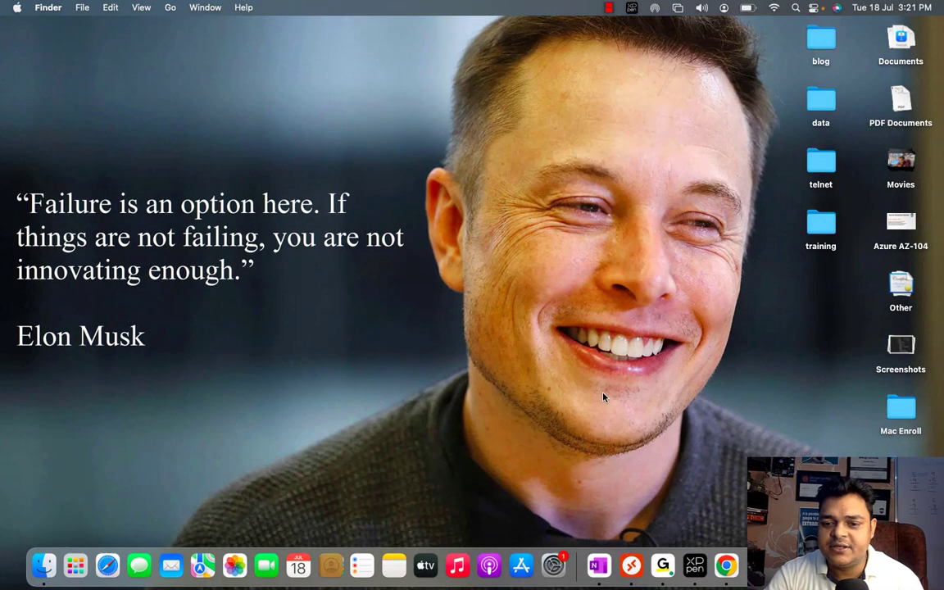
right_click(850, 566)
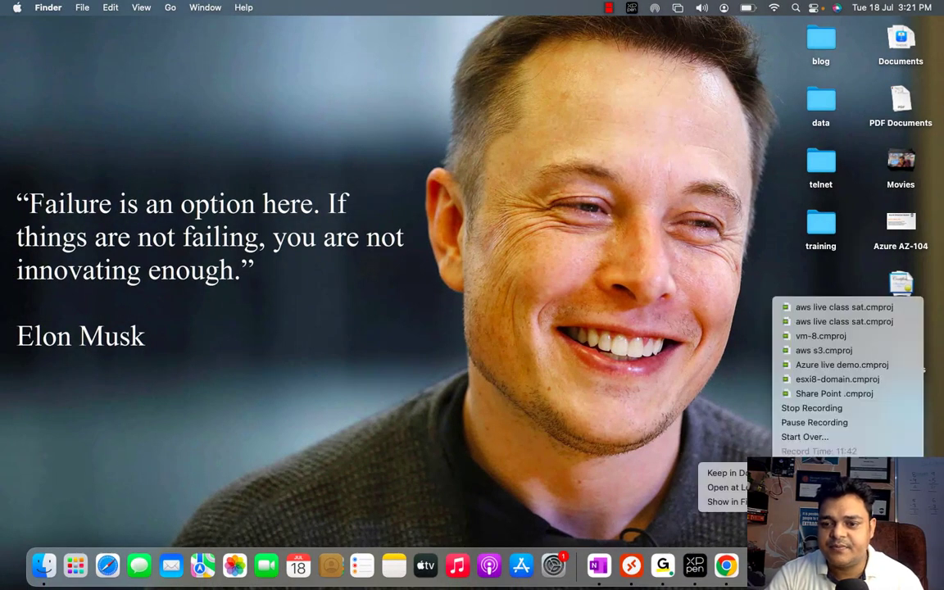
left_click(843, 421)
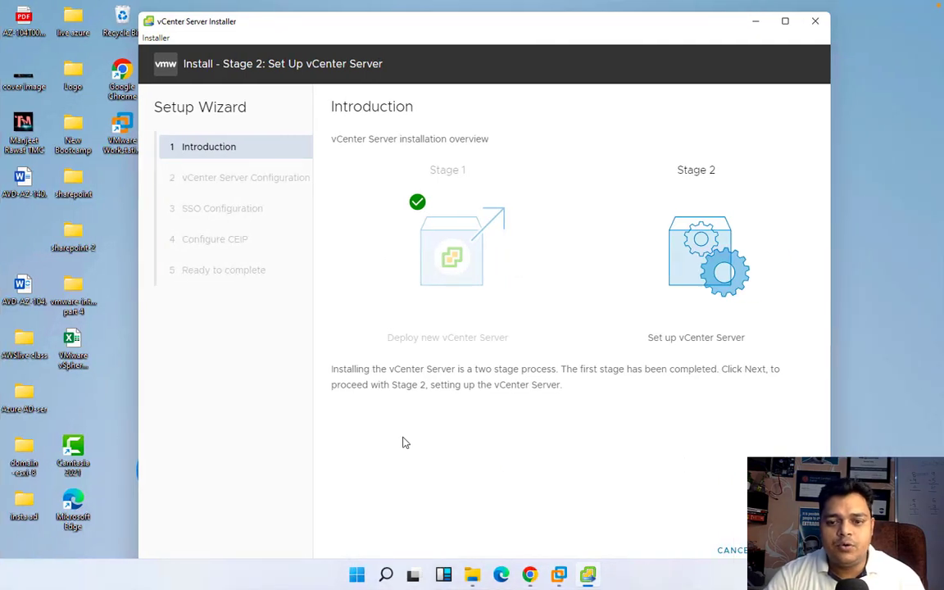
left_click(790, 549)
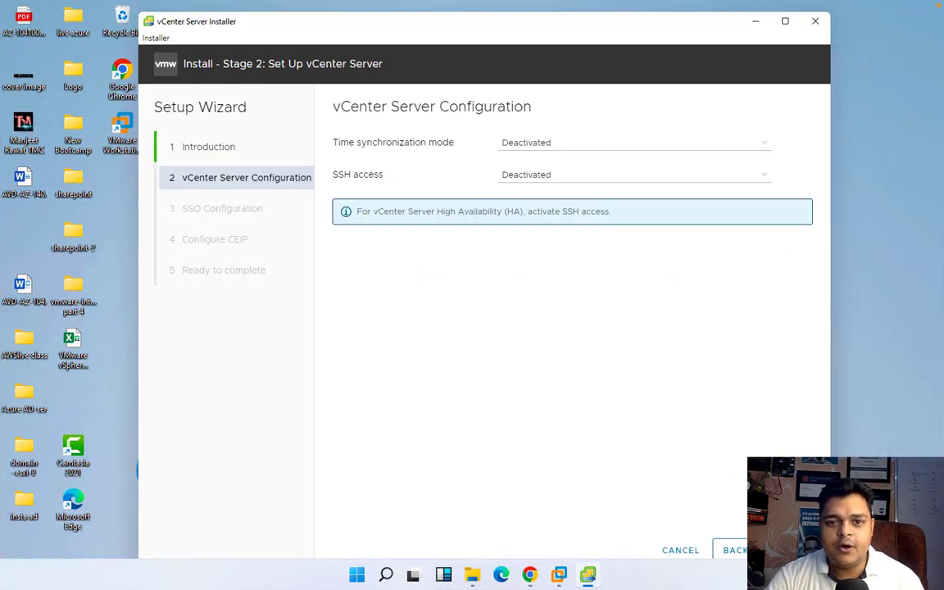
Set time synchronization to the ESXi host and SSH access to Activated
left_click(512, 139)
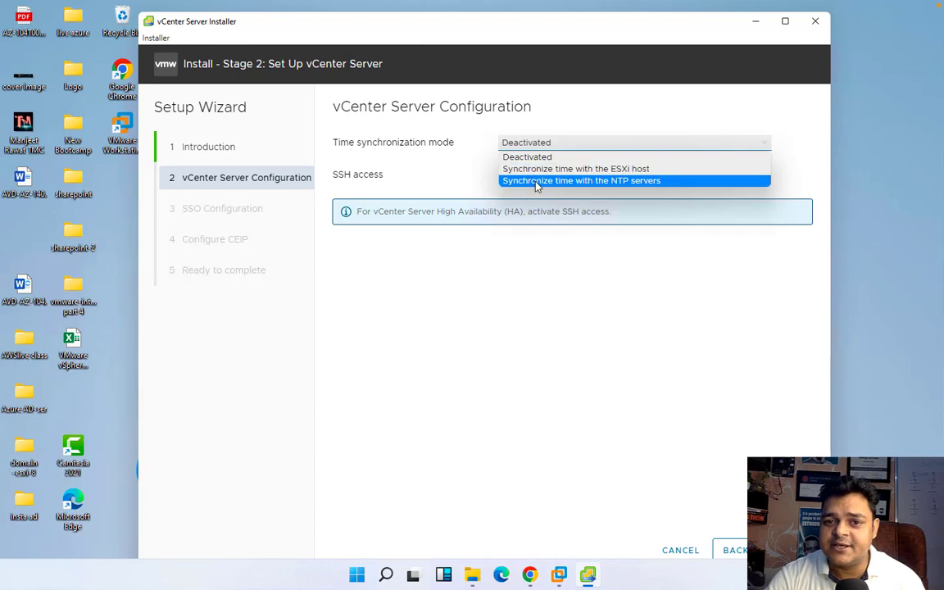
left_click(547, 181)
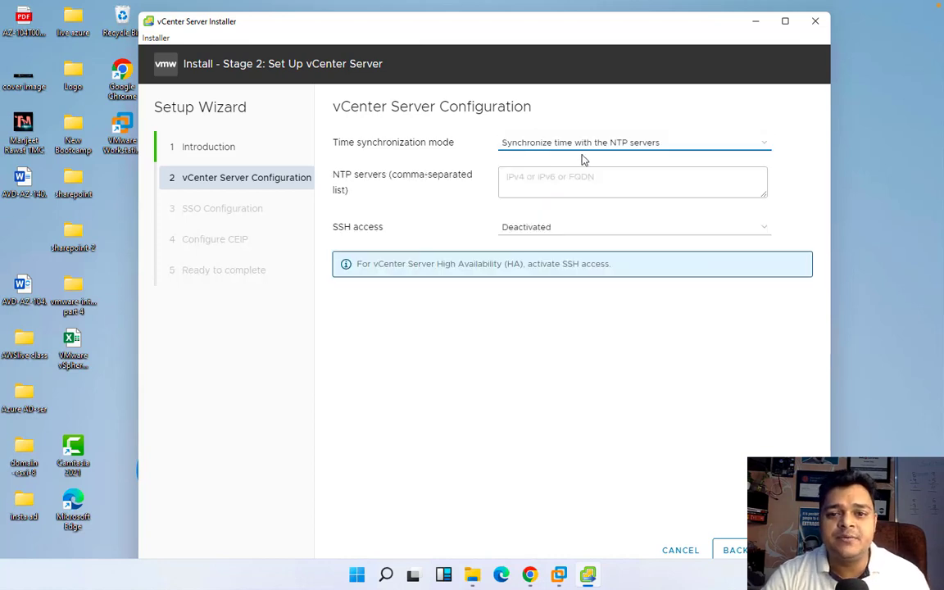
left_click(569, 173)
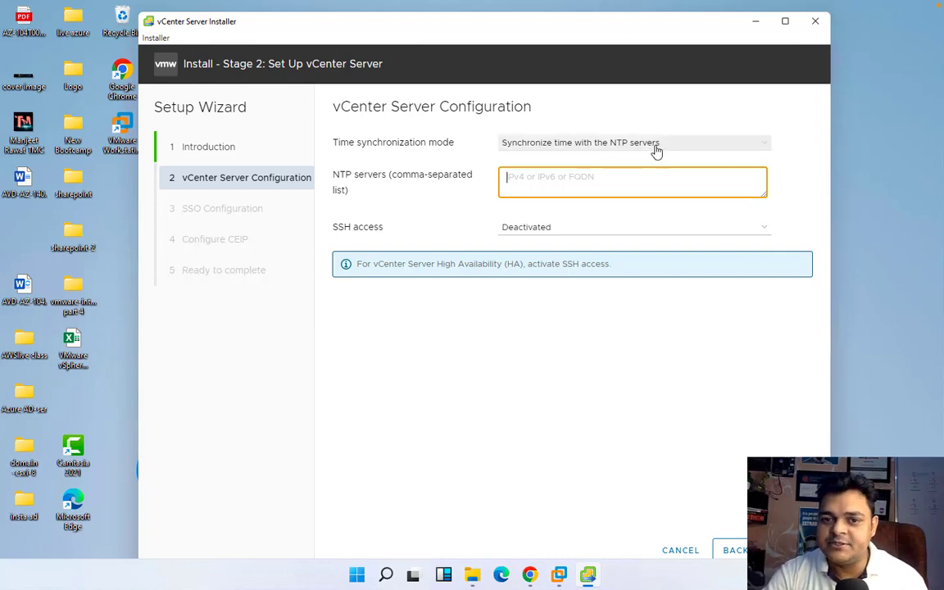
left_click(634, 144)
left_click(590, 168)
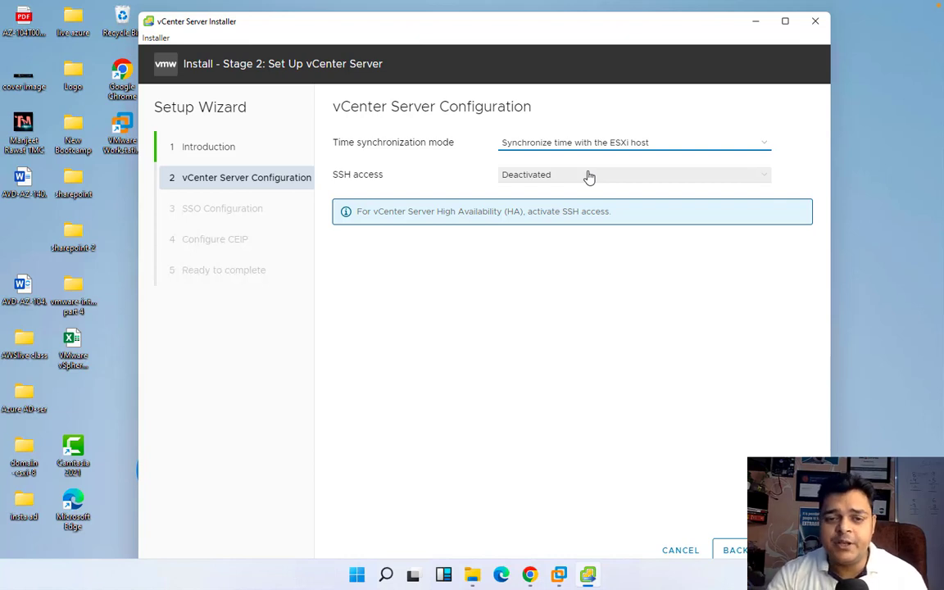
left_click(588, 177)
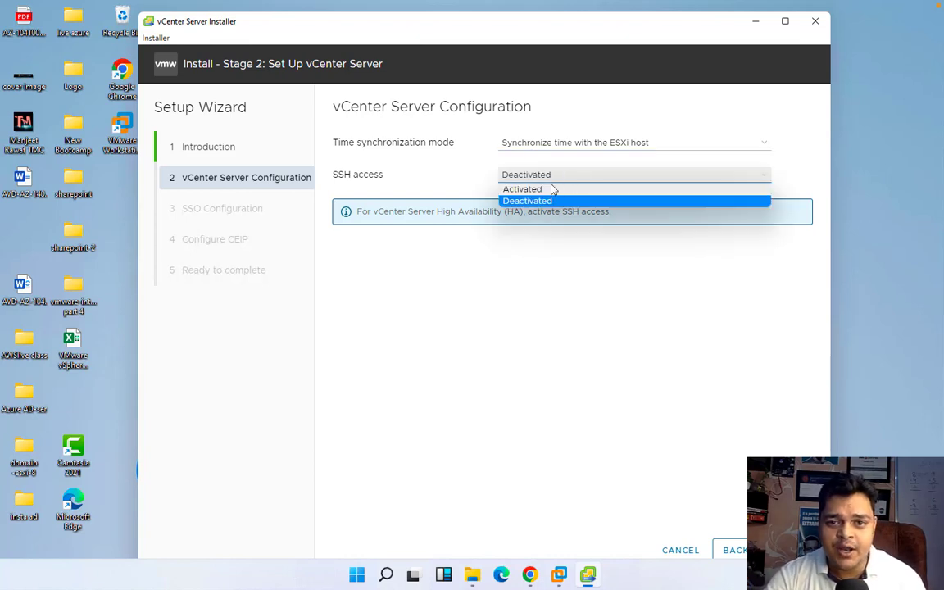
left_click(552, 189)
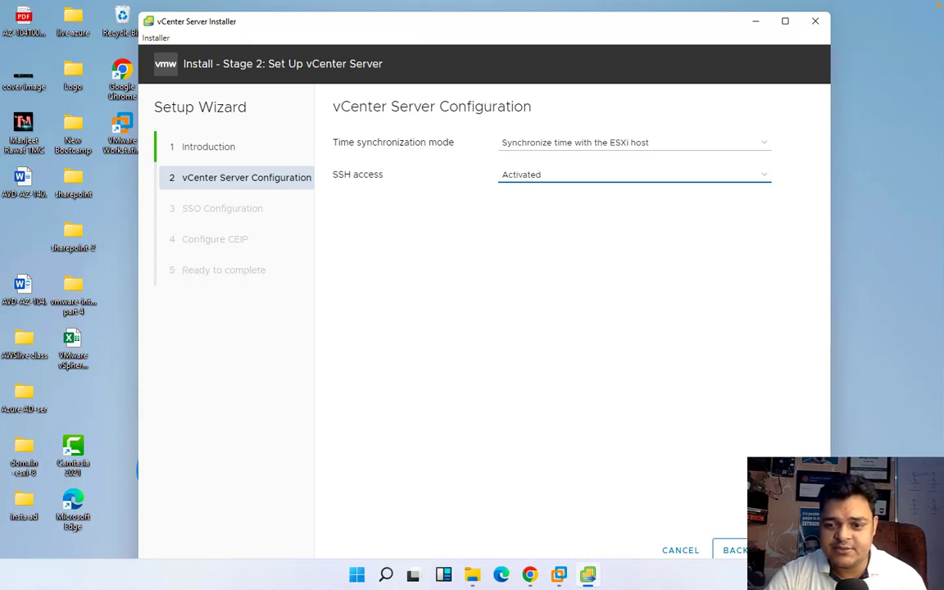
left_click(786, 550)
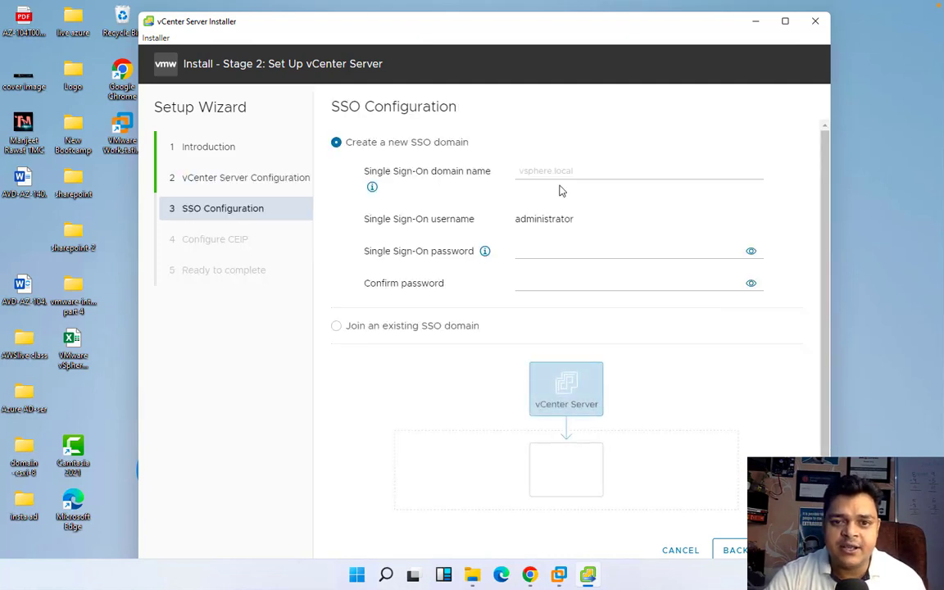
Create the new SSO domain vsphere.local, enter its administrator password and confirm it
left_click(556, 171)
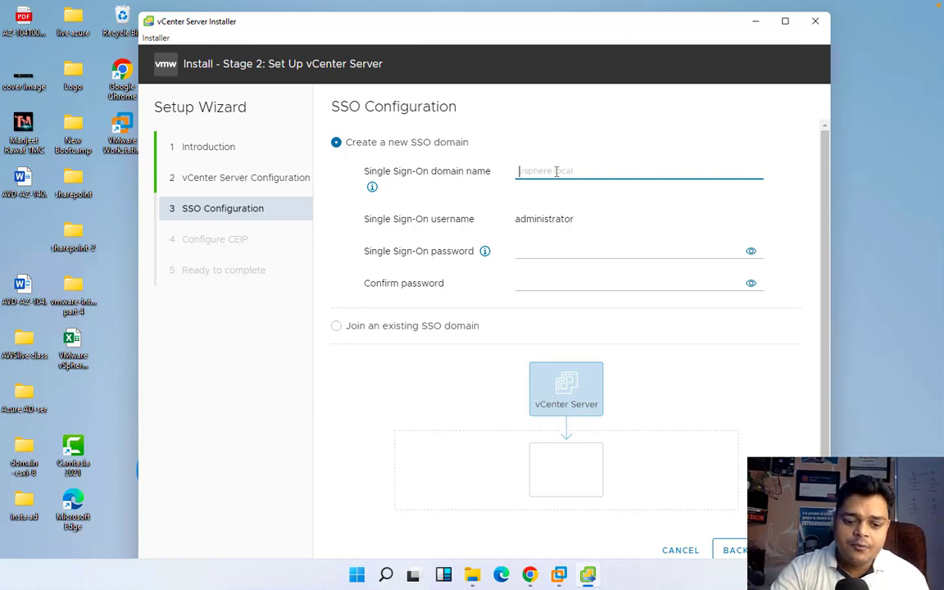
type("vsphere")
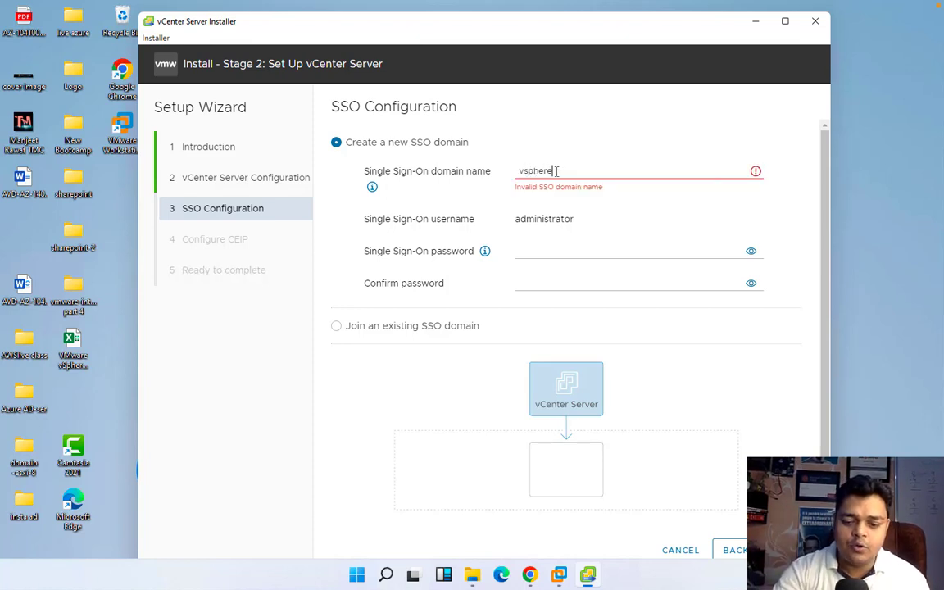
type(".local")
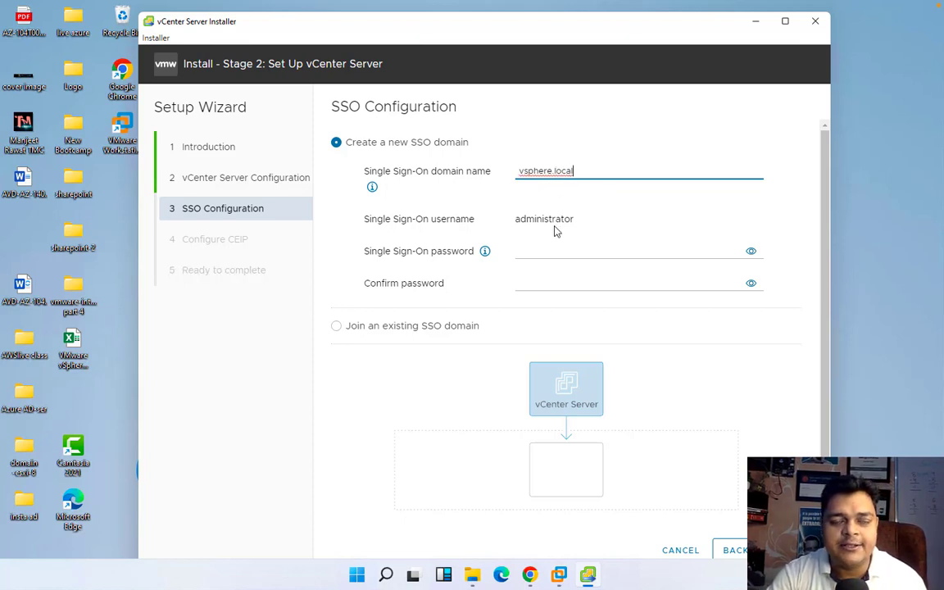
left_click(550, 252)
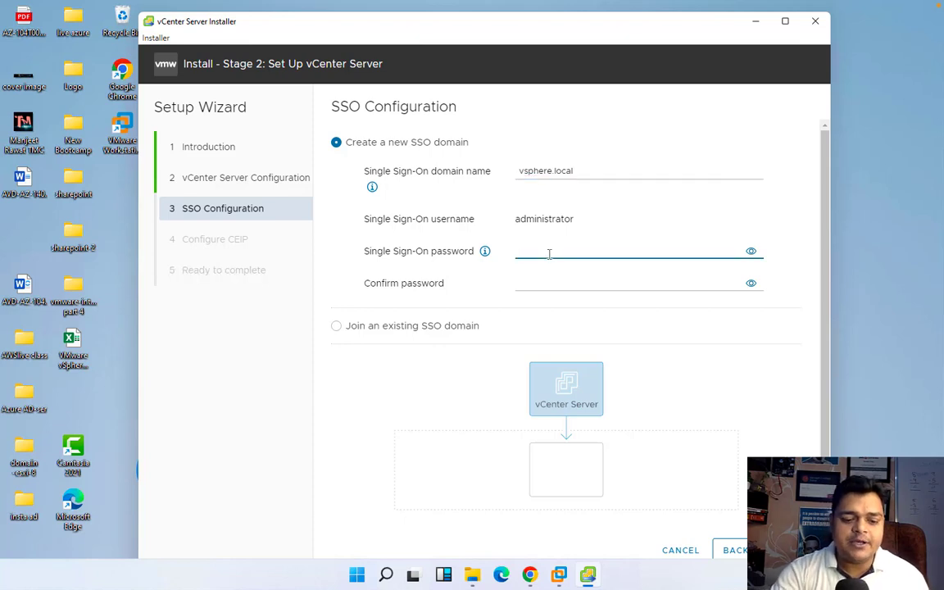
type("•••••")
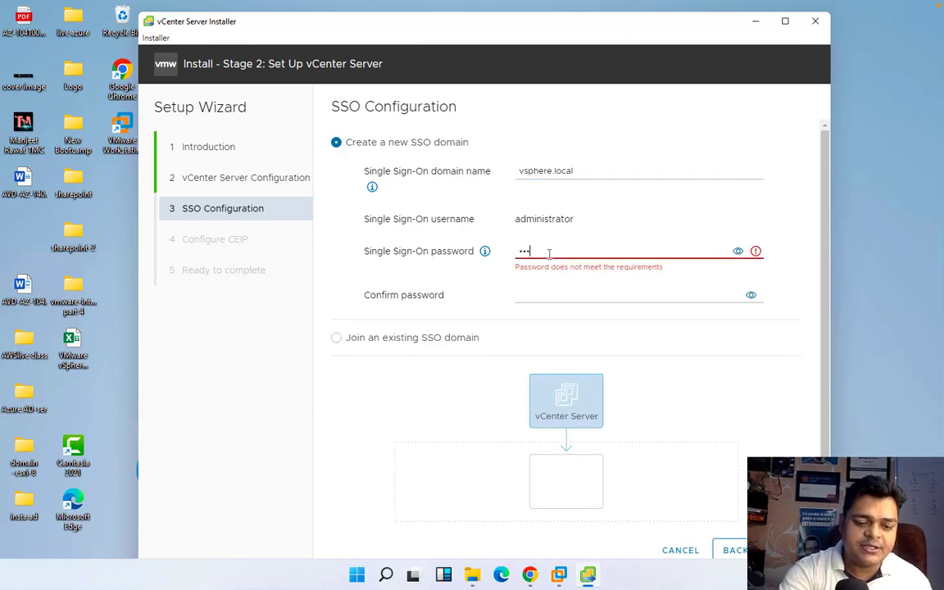
type("••••••••")
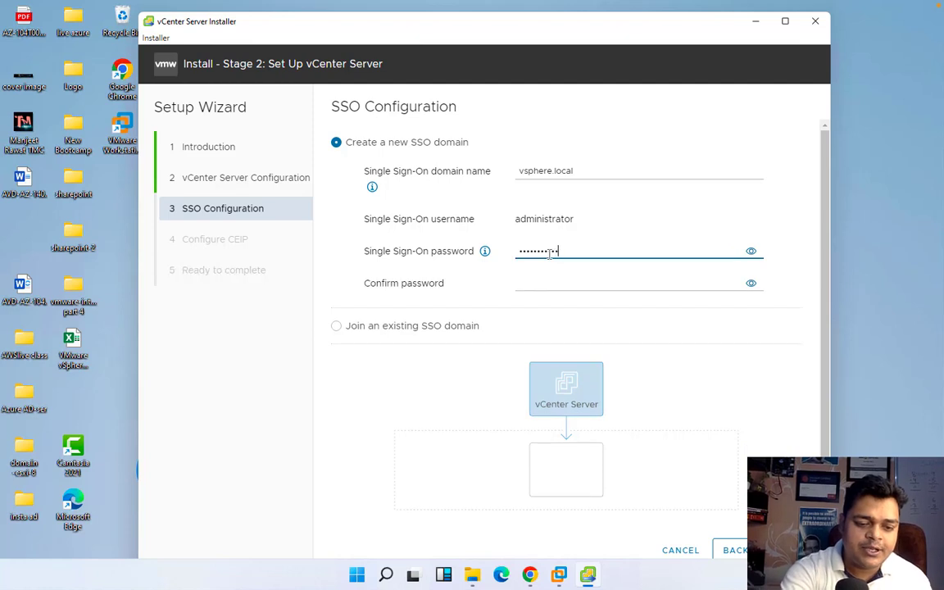
type("••")
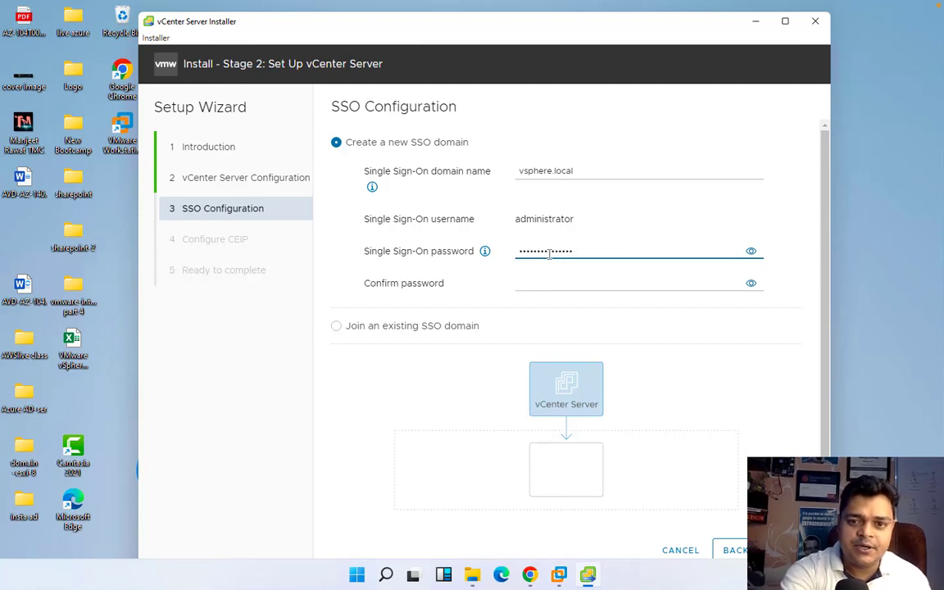
key("Tab")
key("Tab")
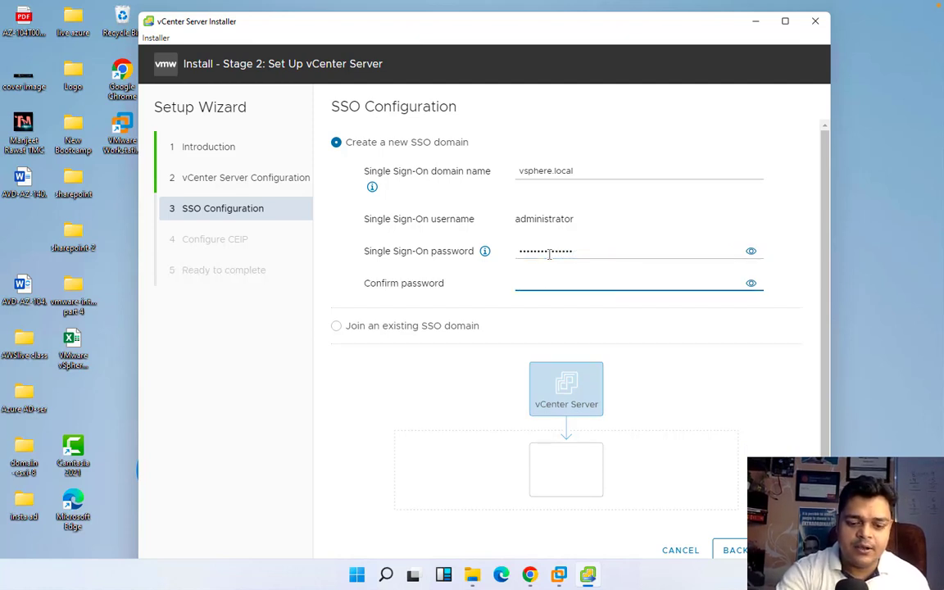
type("••••••")
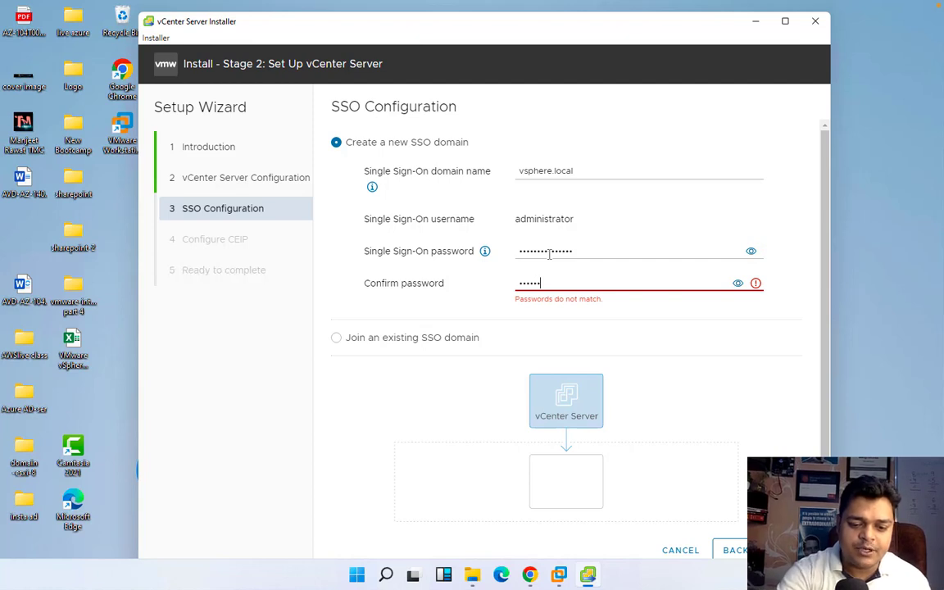
type("••••••••")
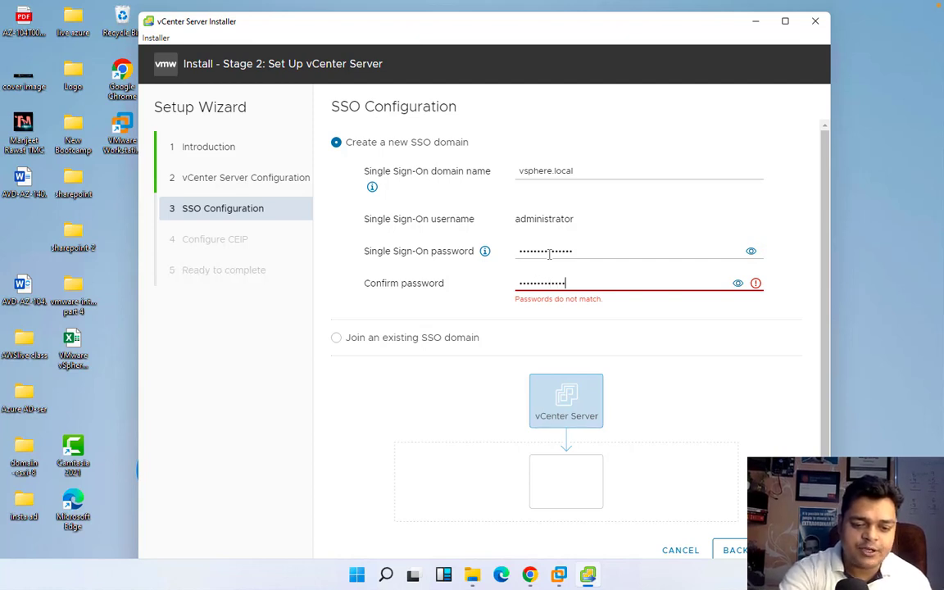
type("•")
scroll(618, 396, "down", 1)
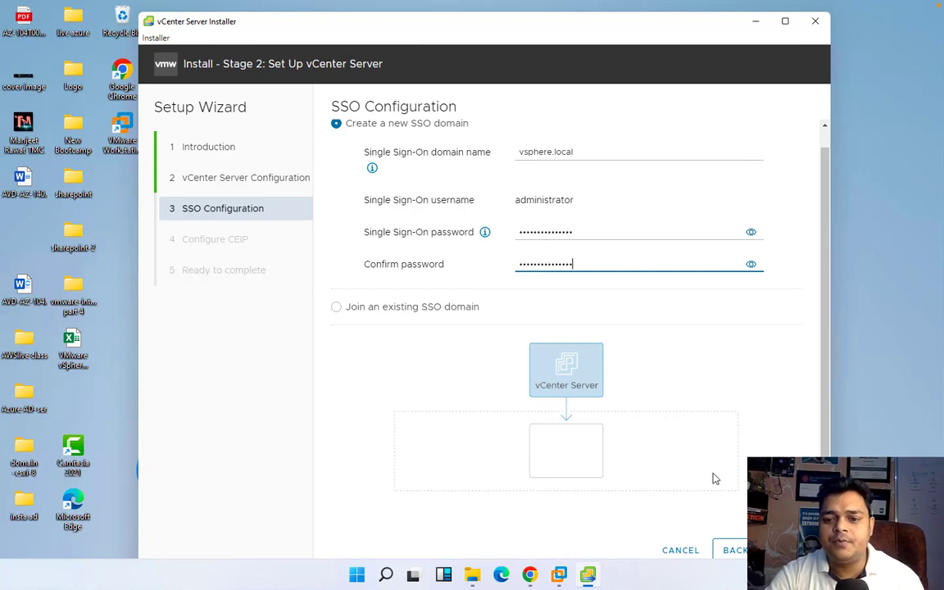
left_click(789, 550)
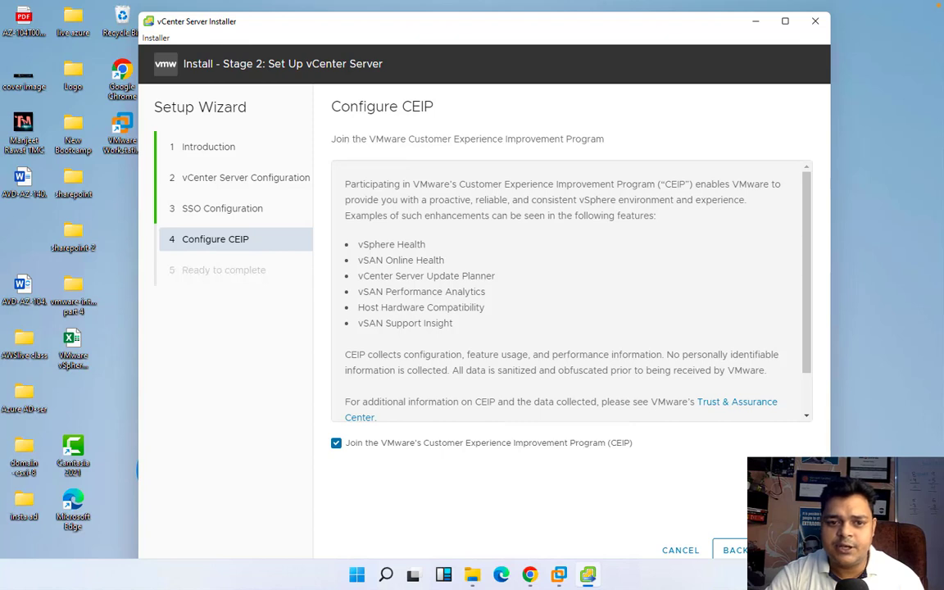
Keep CEIP opted in and review the Ready to complete settings summary
left_click(788, 550)
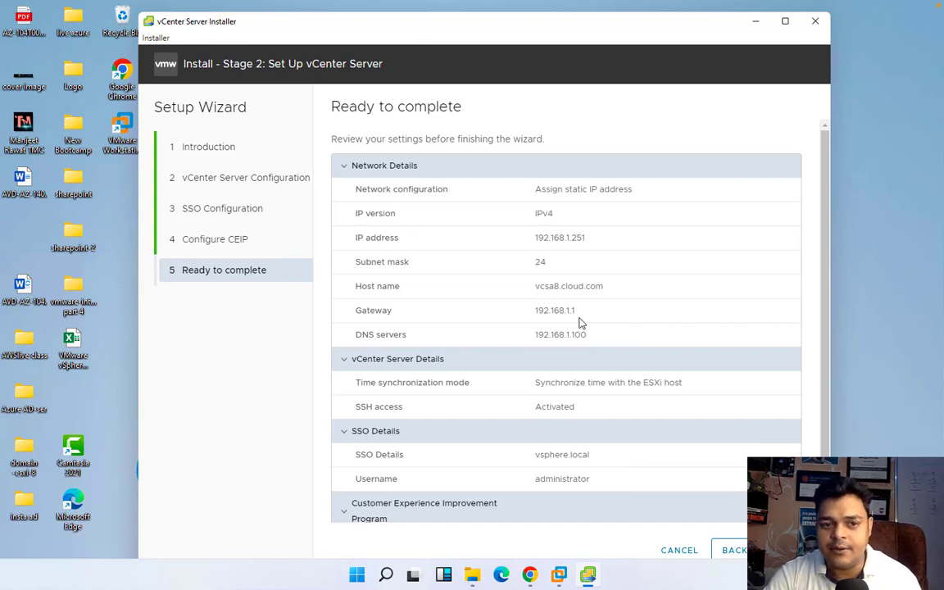
scroll(581, 322, "down", 1)
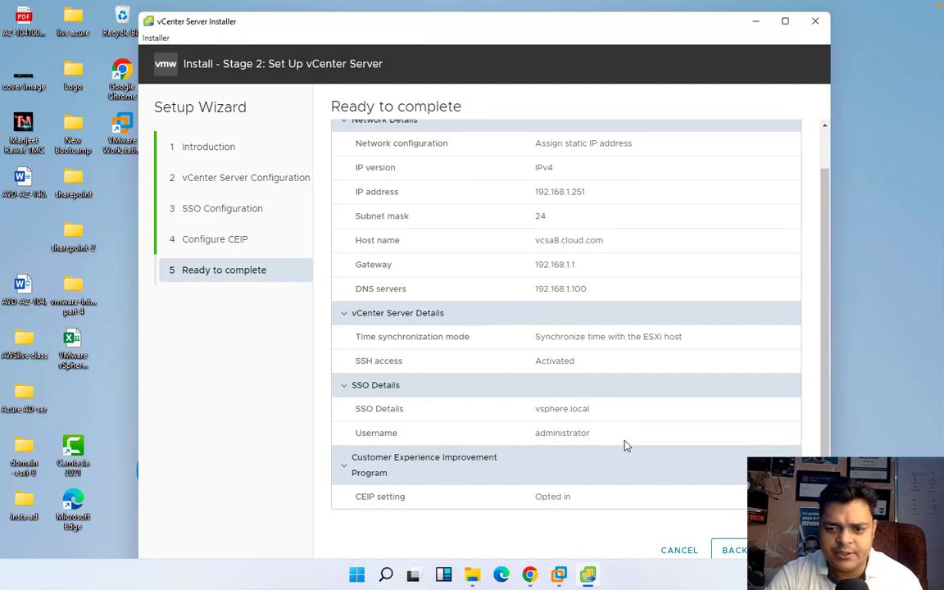
scroll(686, 465, "down", 1)
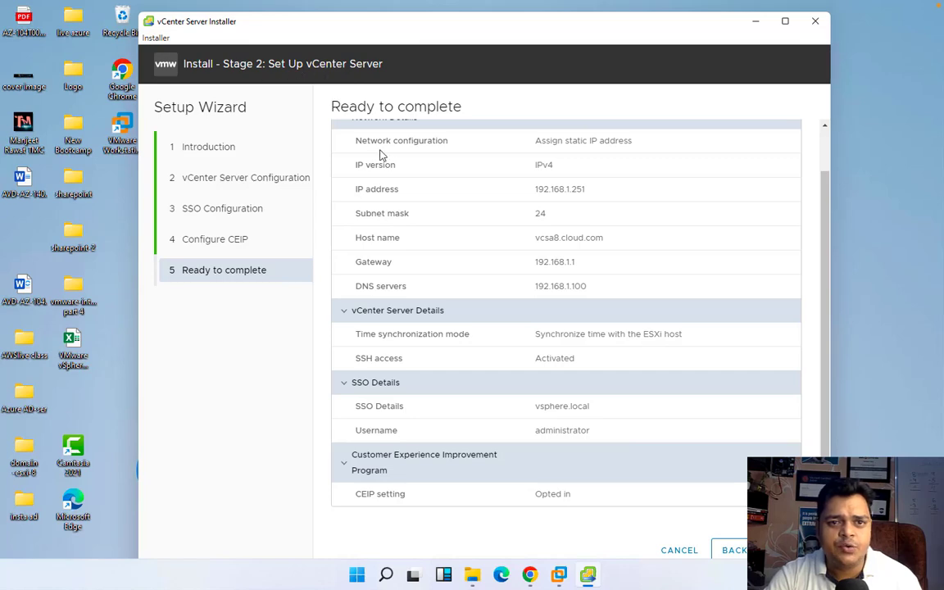
Finish the wizard and accept the warning to start the Stage 2 setup
left_click(788, 550)
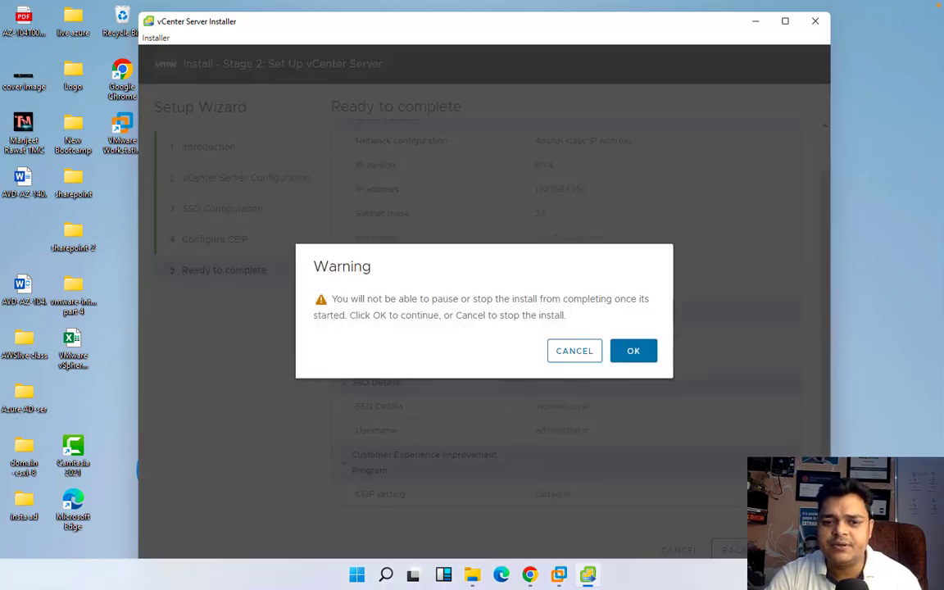
left_click(649, 360)
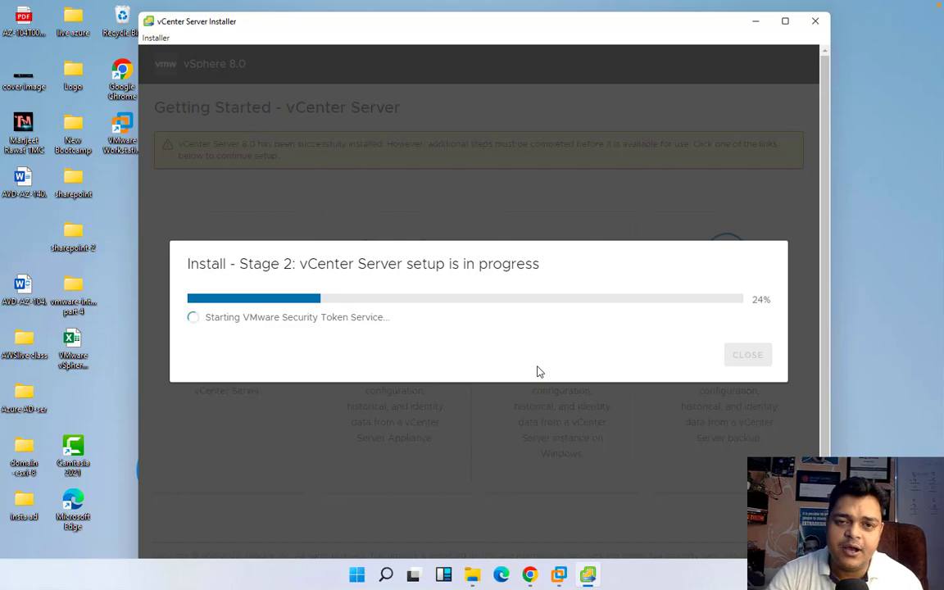
key("ctrl+Left")
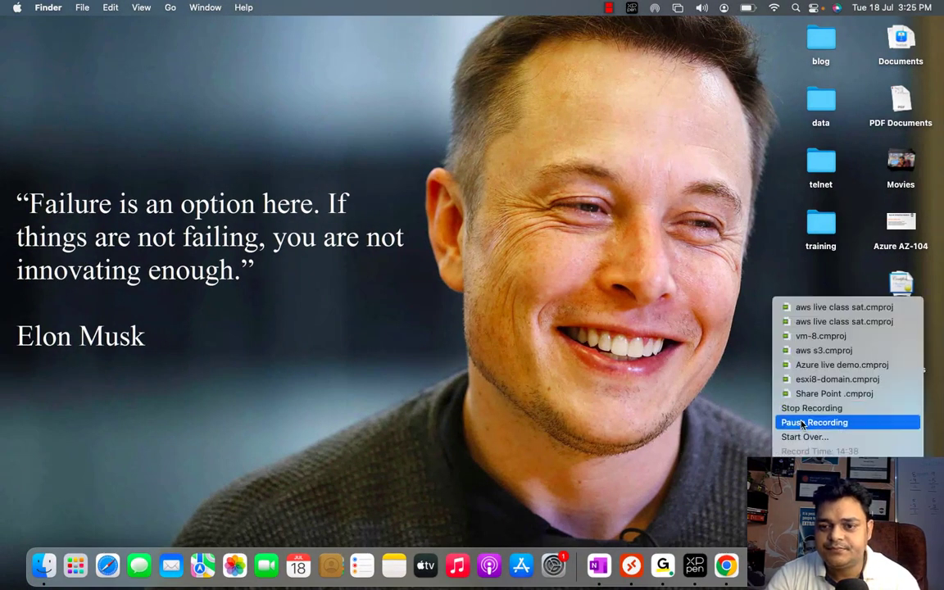
Let the Stage 2 vCenter Server setup run until it reports success
left_click(807, 422)
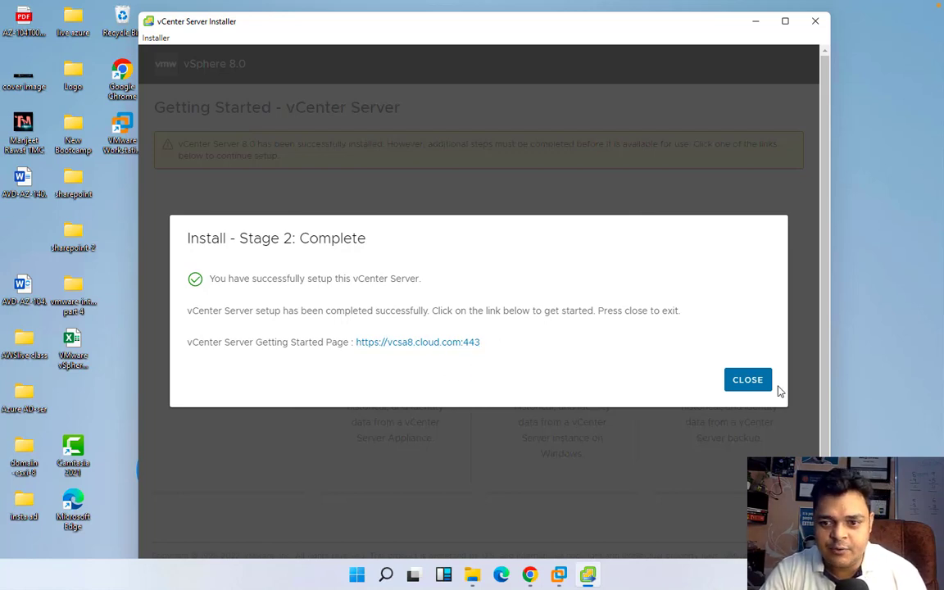
Close the installer and load 192.168.1.251:443 in a new Chrome tab
left_click(748, 380)
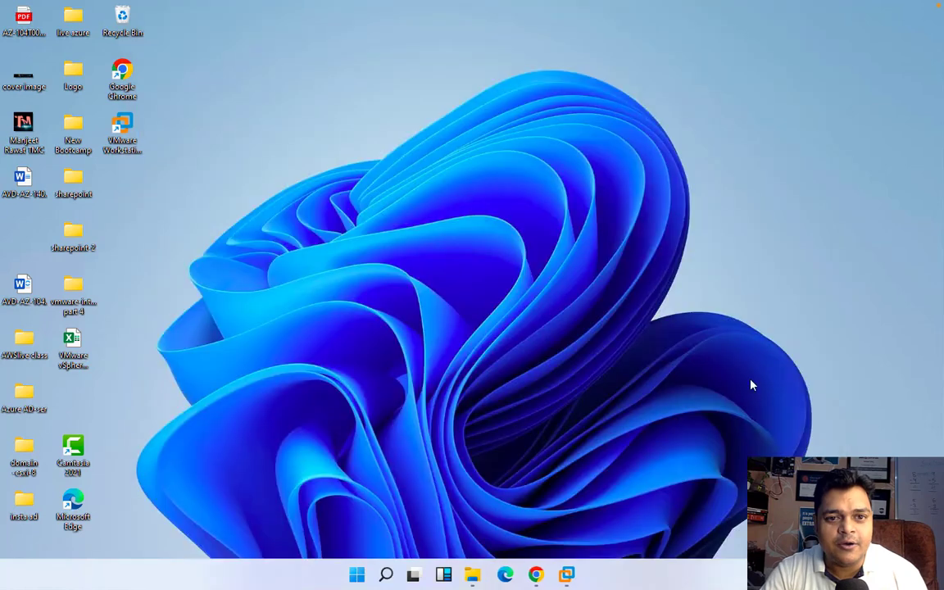
left_click(545, 575)
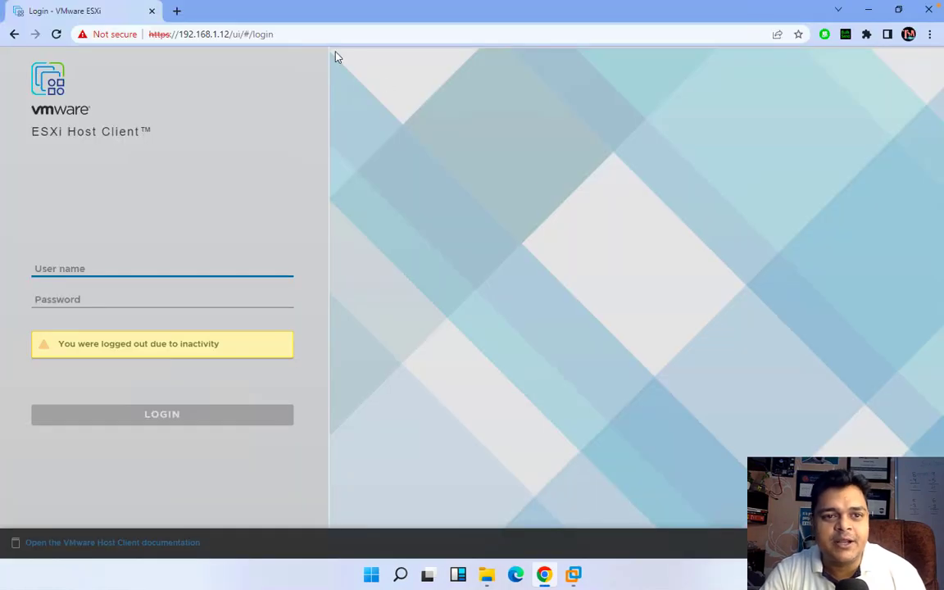
left_click(175, 11)
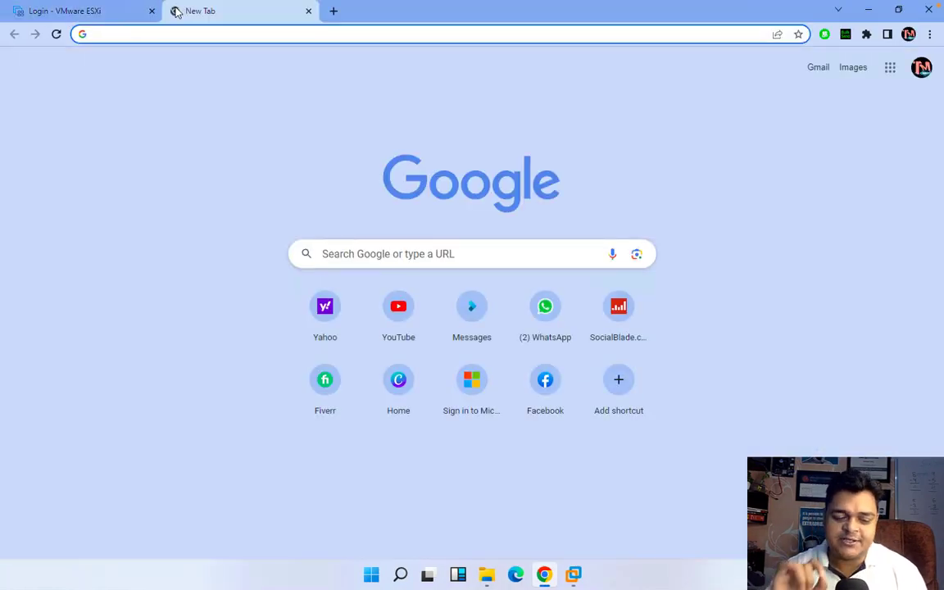
type("192.168.1.")
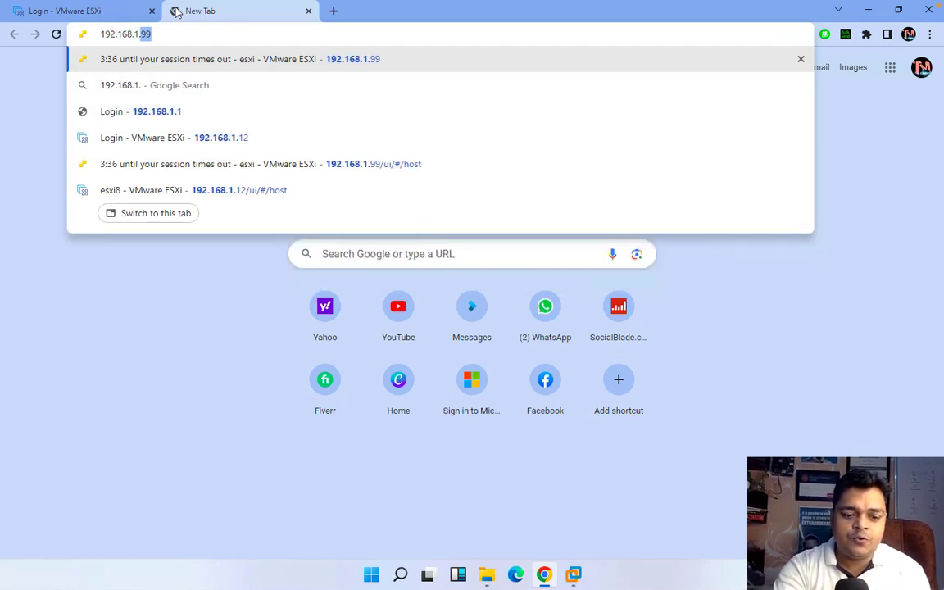
type("251")
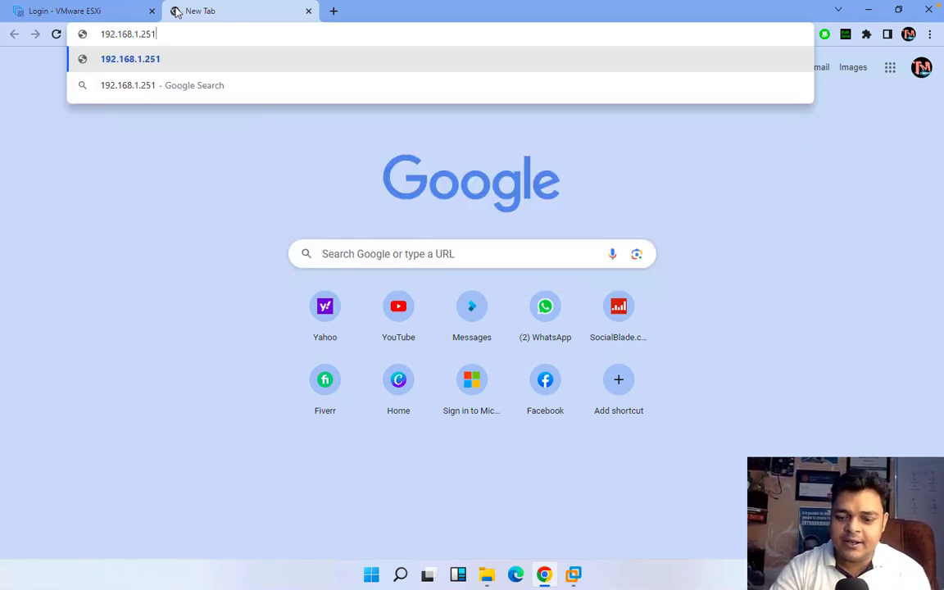
type(":443")
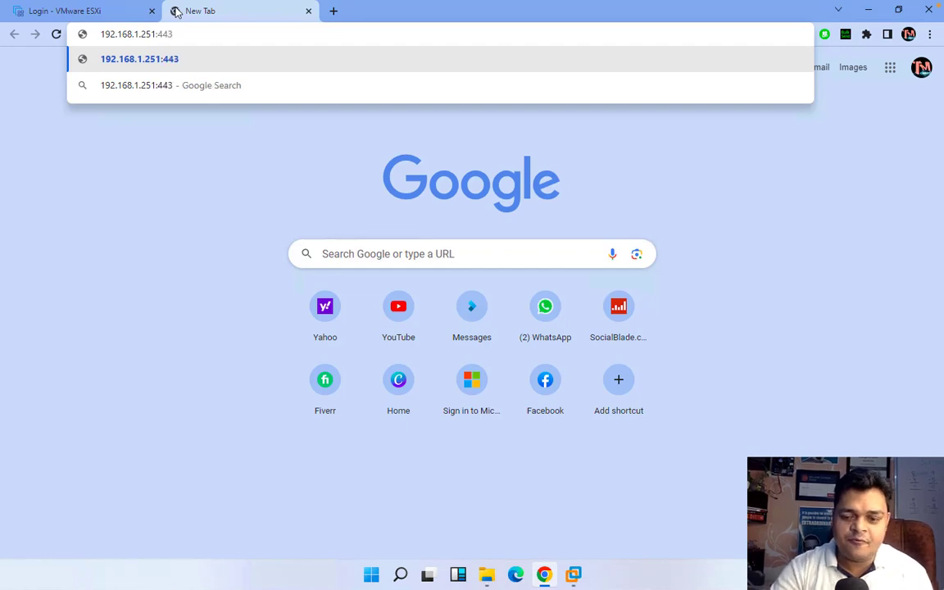
key("Return")
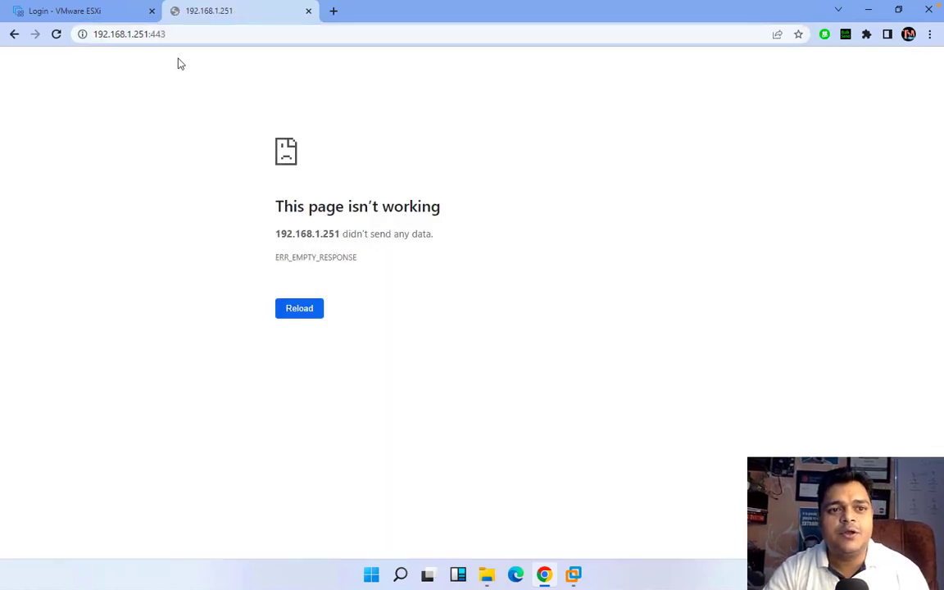
Compare the 192.168.1.251 error tab's address with the ESXi login tab
left_click(178, 35)
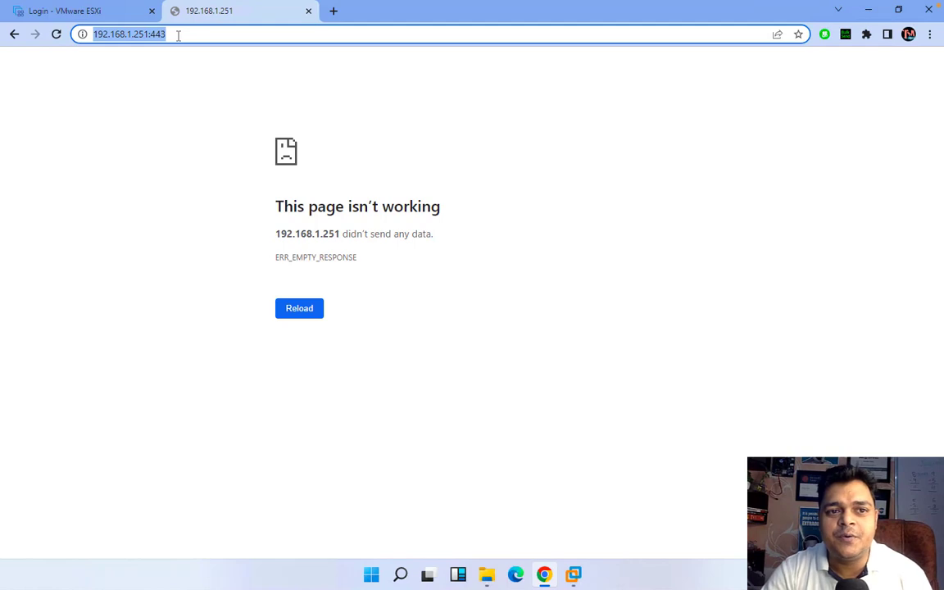
left_click(109, 13)
left_click(223, 13)
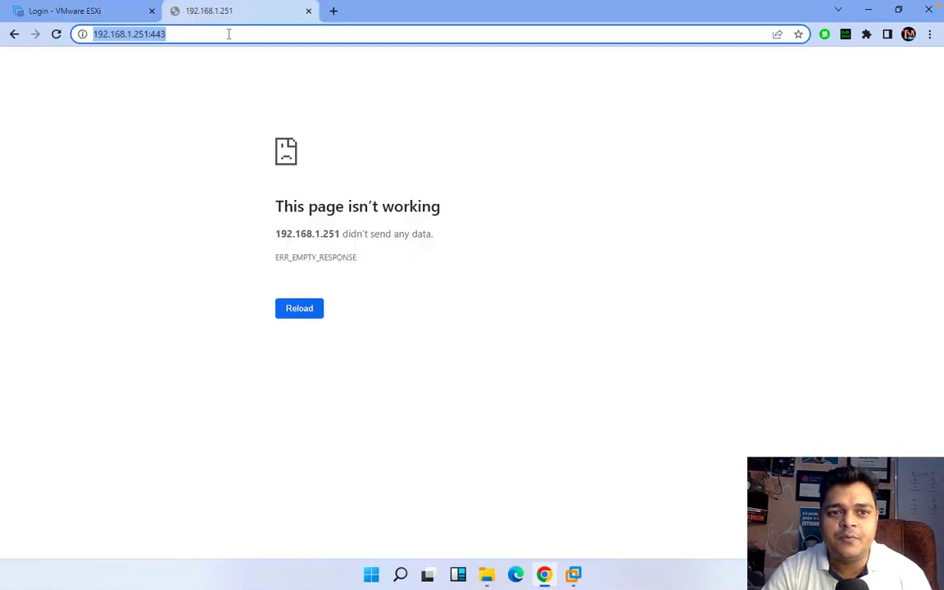
left_click(229, 34)
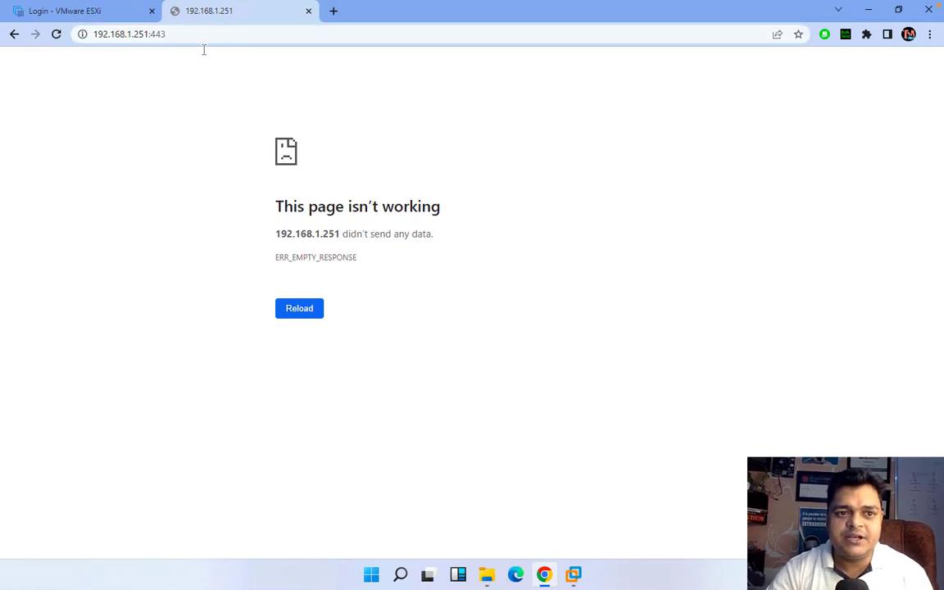
left_click(195, 33)
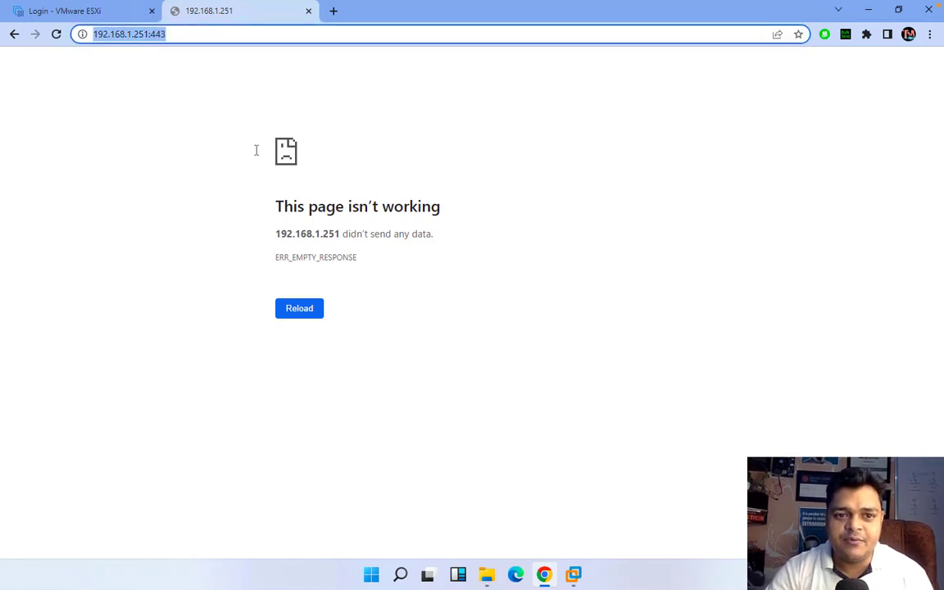
left_click(59, 11)
Log in to ESXi as root, check the VCSA8 VM, then view the host summary
left_click(88, 272)
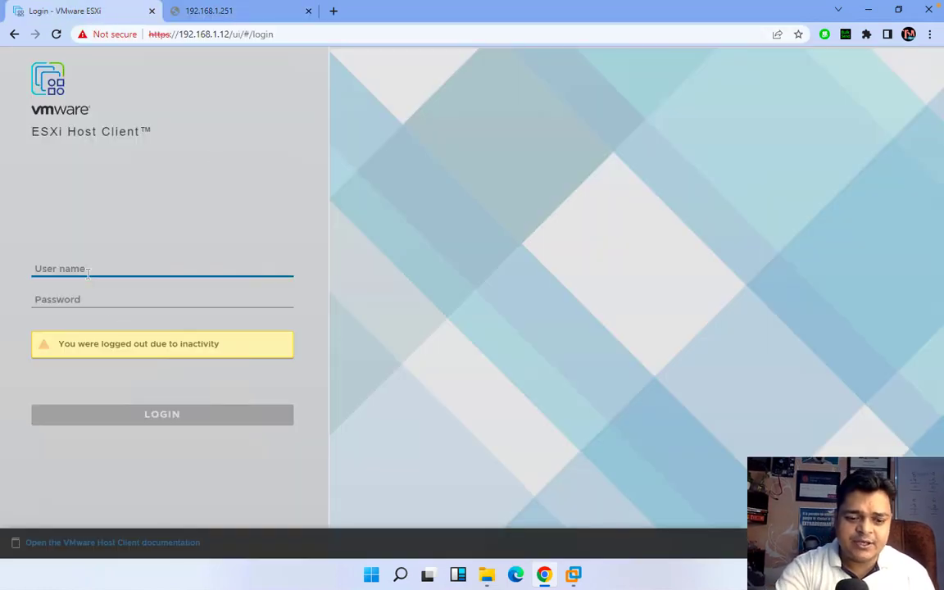
type("root")
key("Tab")
type("****")
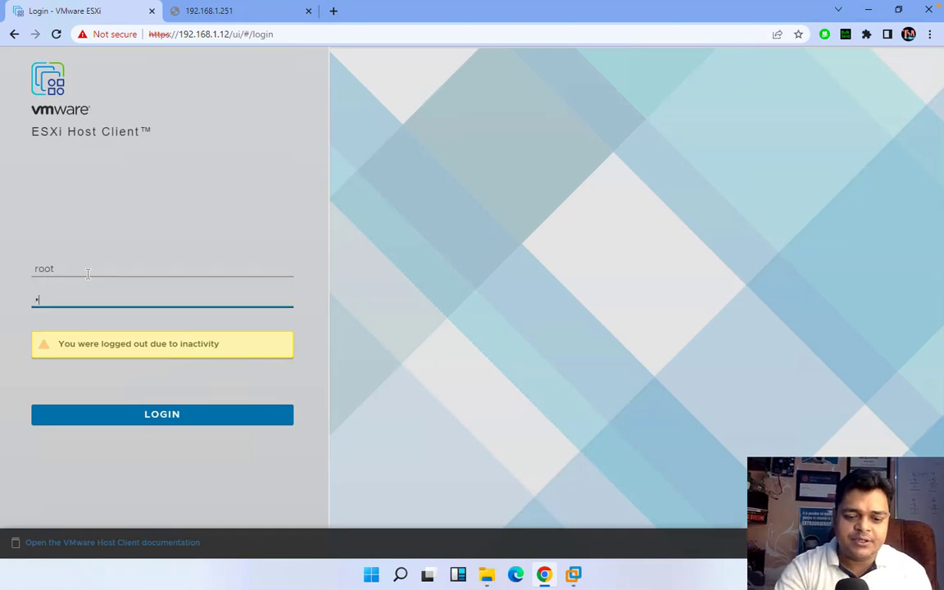
type("*****")
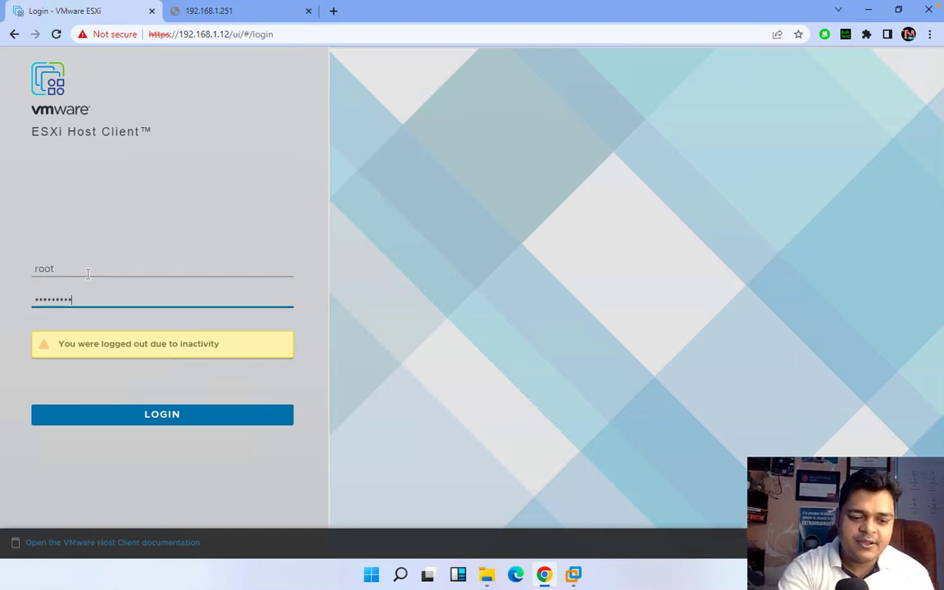
key("Return")
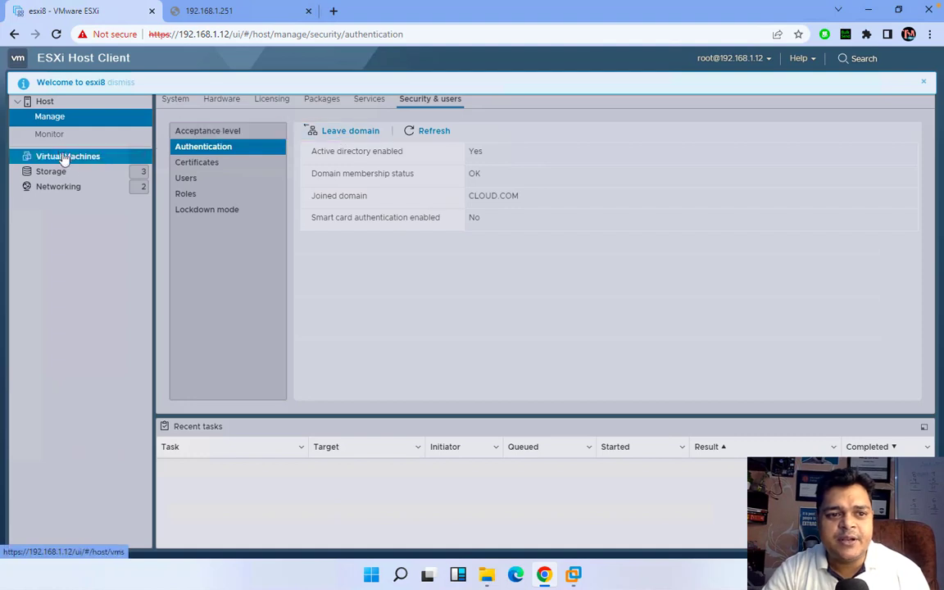
left_click(68, 158)
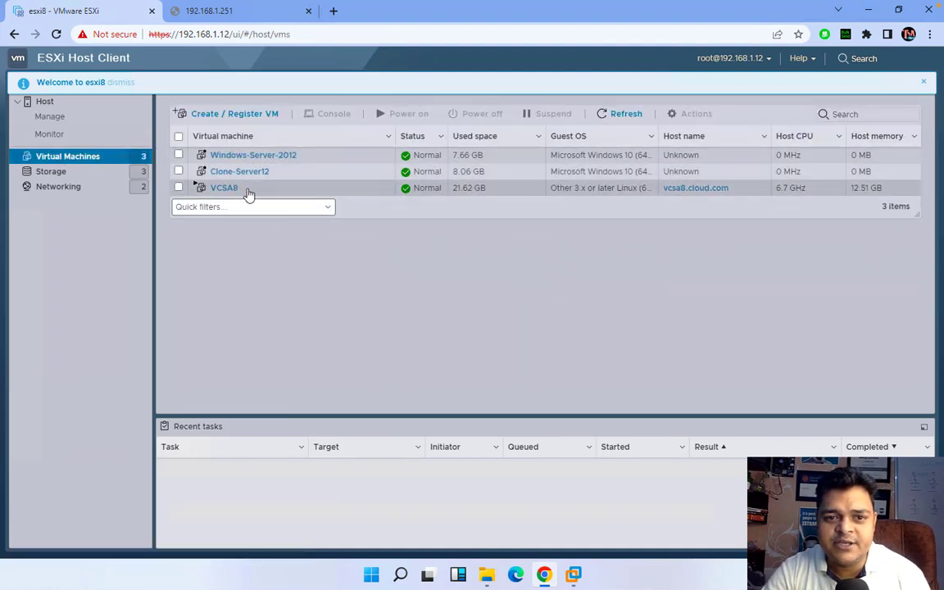
left_click(50, 104)
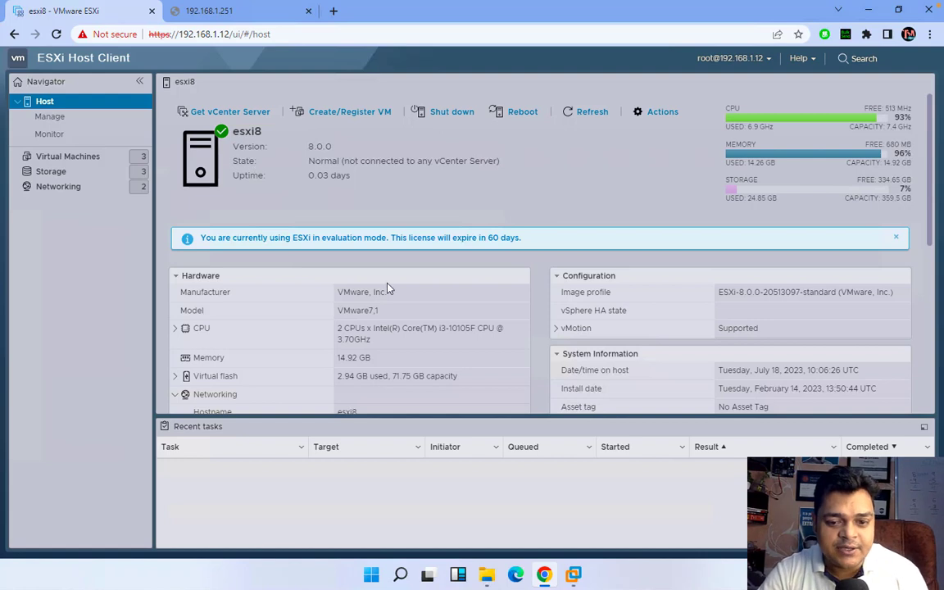
Bring up the Domain Server 2016 VM and sign in with the administrator password
mouse_move(576, 580)
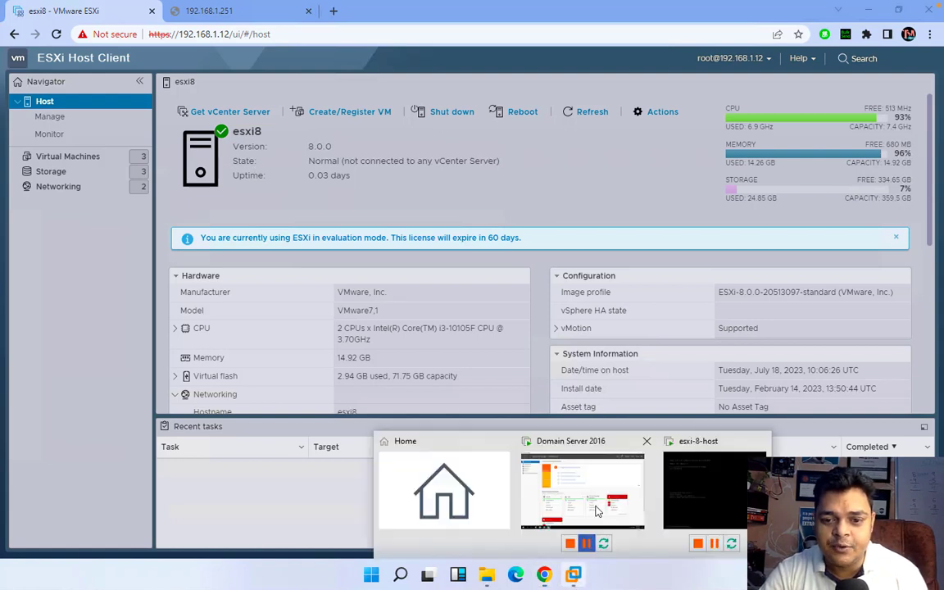
left_click(586, 492)
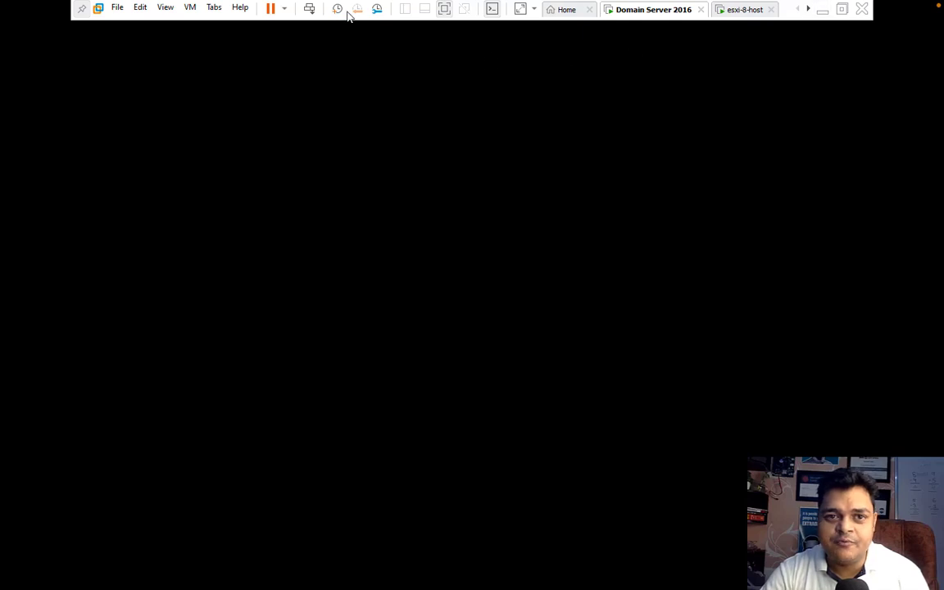
left_click(310, 8)
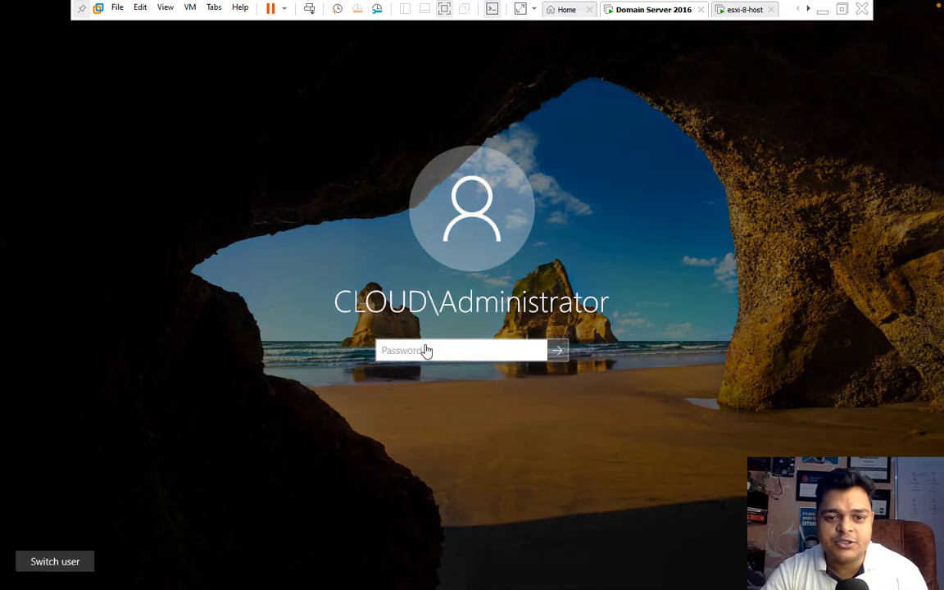
type("•••••")
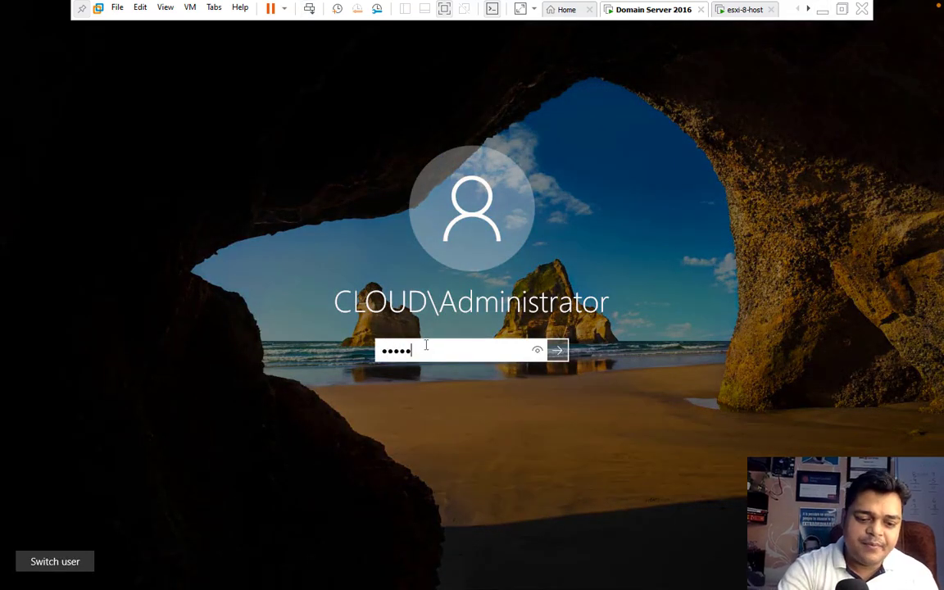
key("BackSpace")
type("•••••")
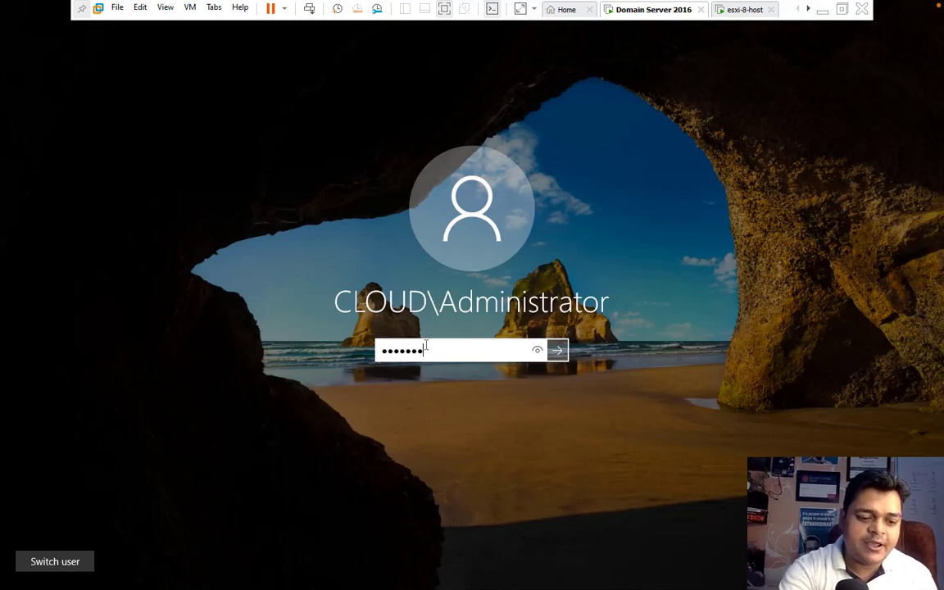
key("Return")
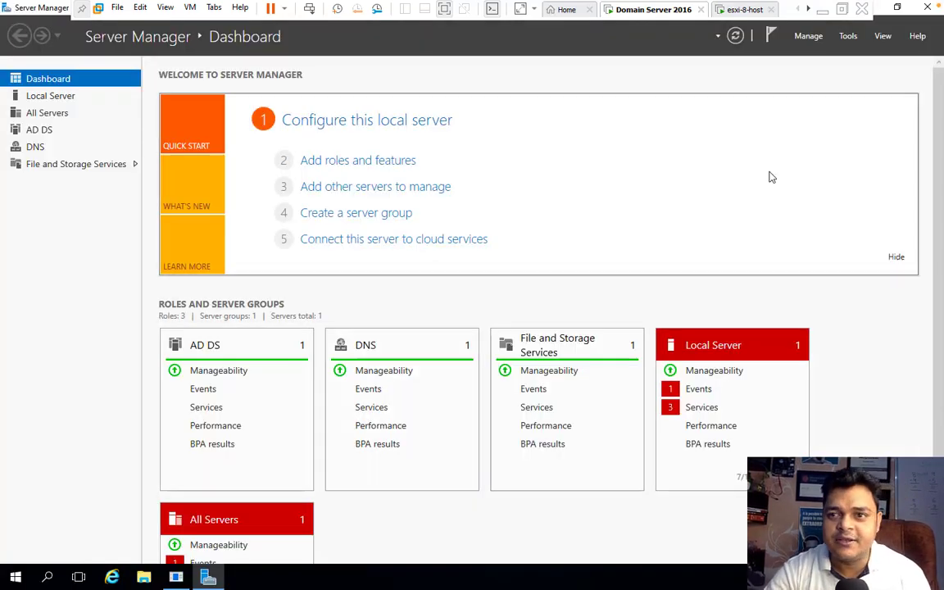
Close Server Manager, dismiss the Shutdown Event Tracker, and launch Chrome in the VM
left_click(927, 8)
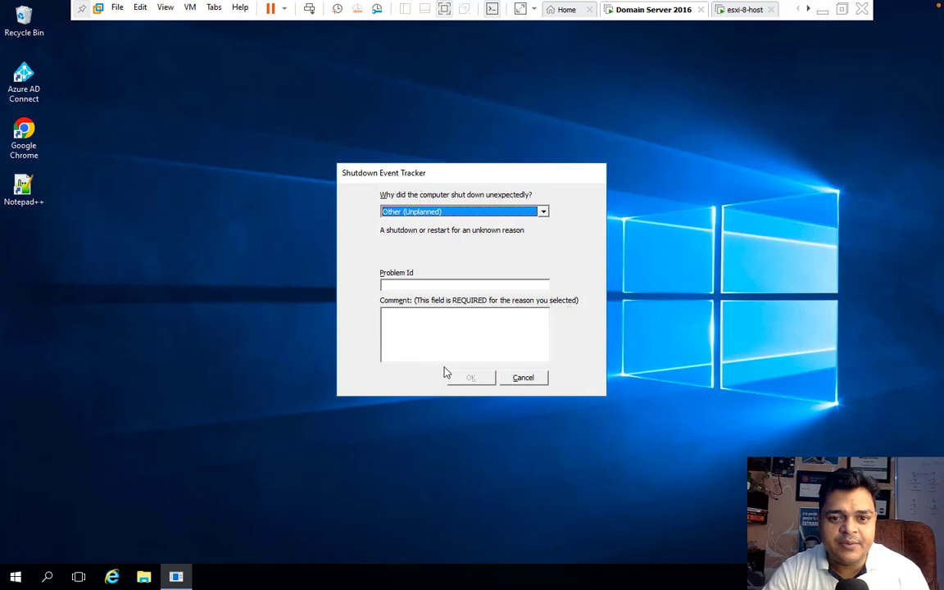
left_click(523, 377)
double_click(24, 144)
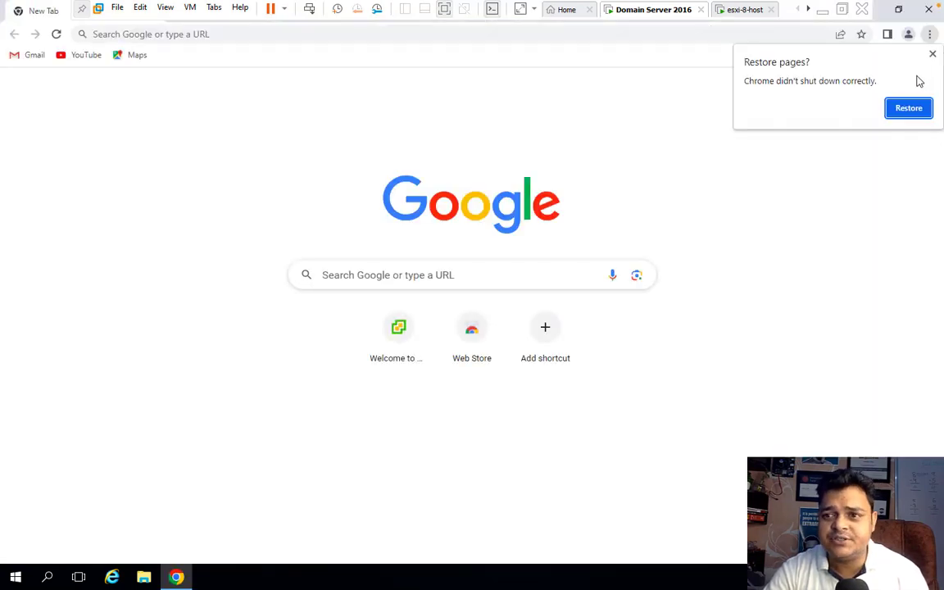
left_click(932, 54)
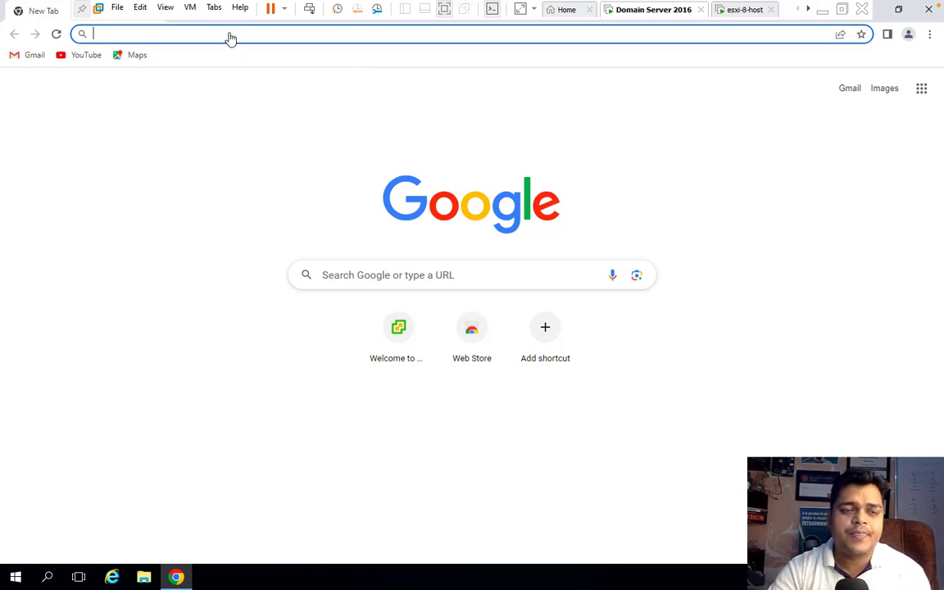
type("1")
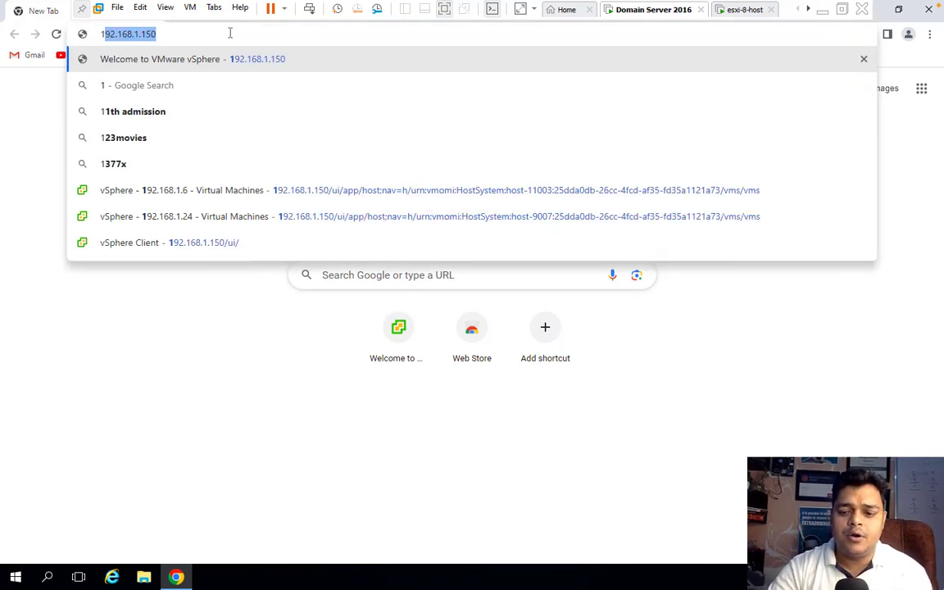
key("Right")
key("BackSpace")
key("BackSpace")
key("BackSpace")
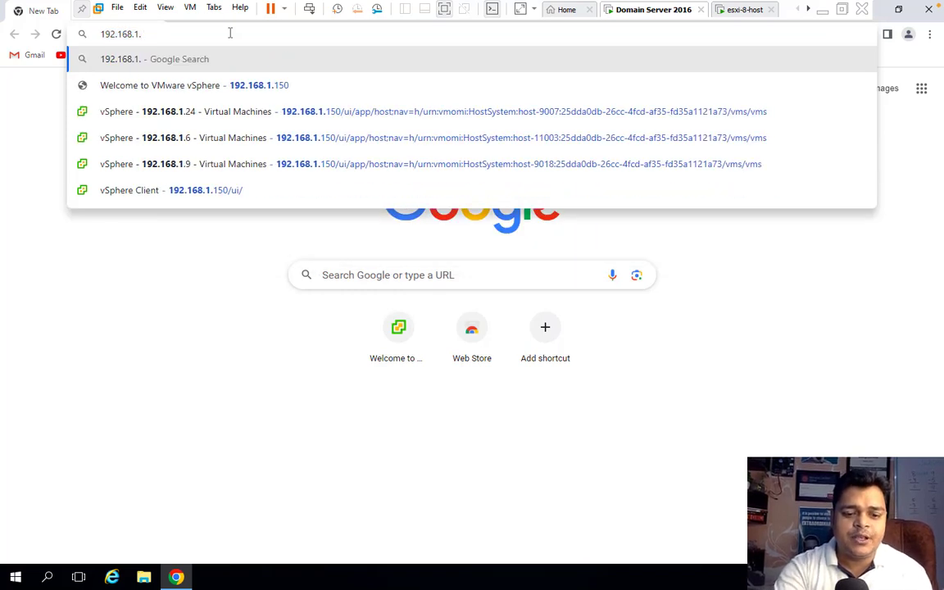
type("251")
key("Return")
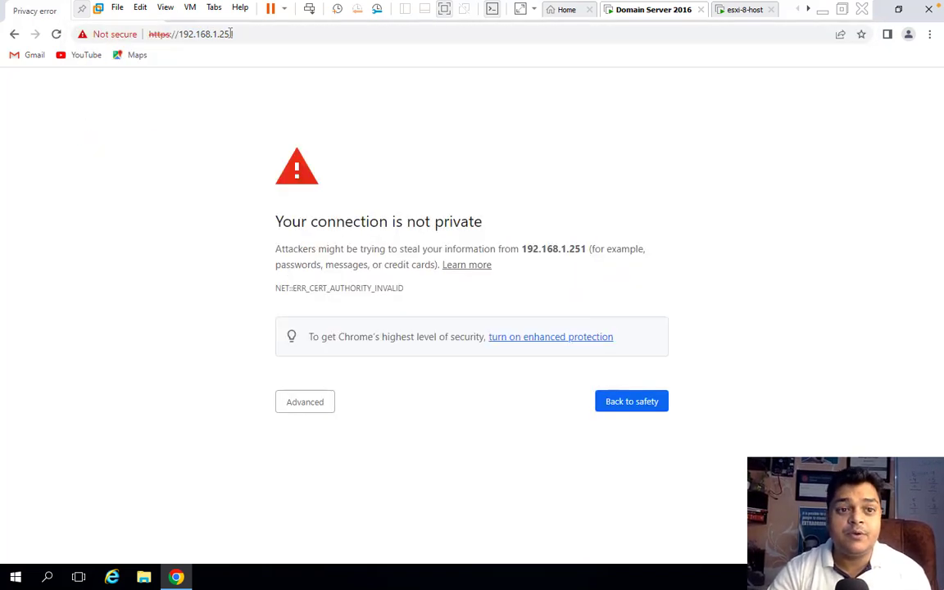
Proceed past both certificate warnings, launching the vSphere Client to reach the vcsa8.cloud.com login
left_click(317, 403)
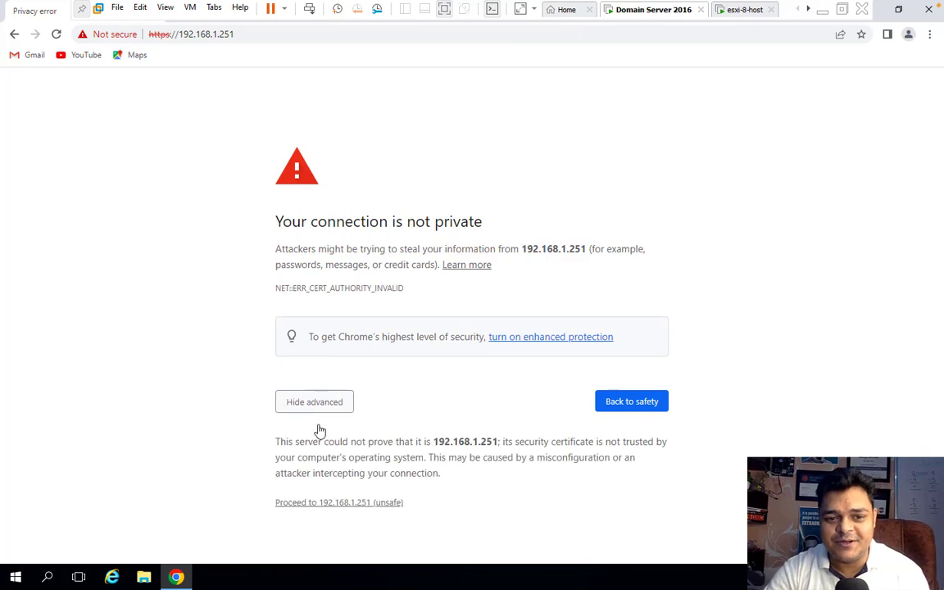
left_click(351, 503)
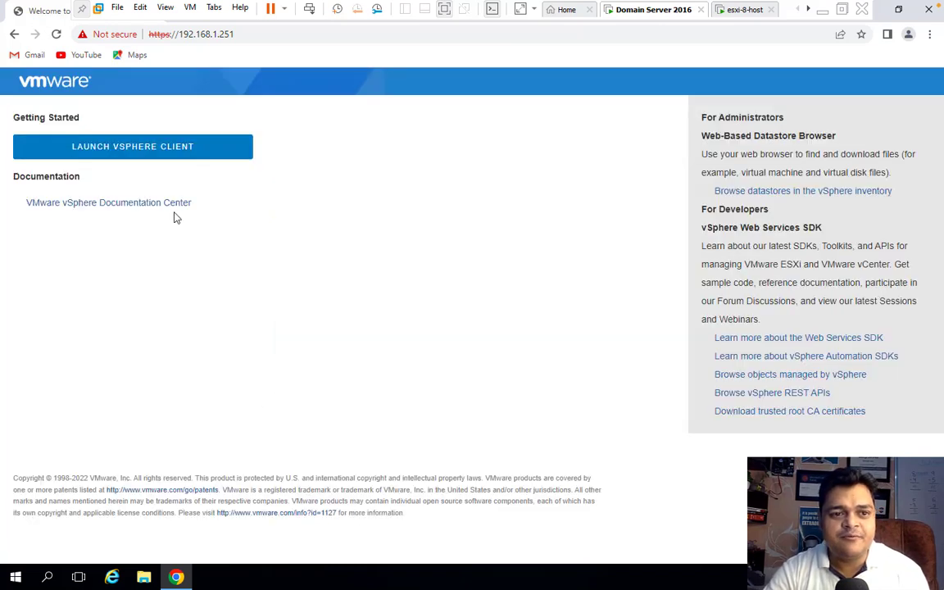
left_click(139, 151)
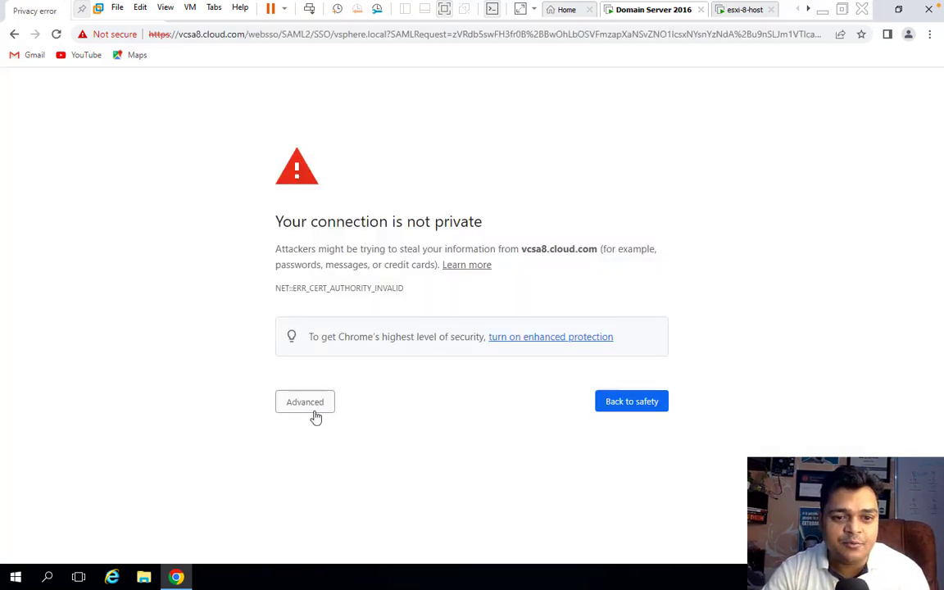
left_click(314, 410)
left_click(353, 503)
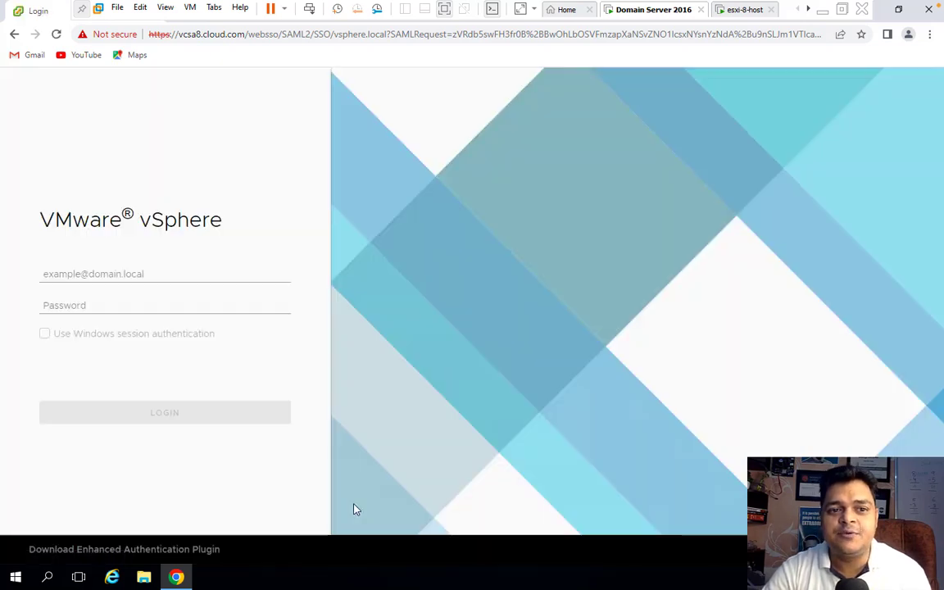
left_click(109, 275)
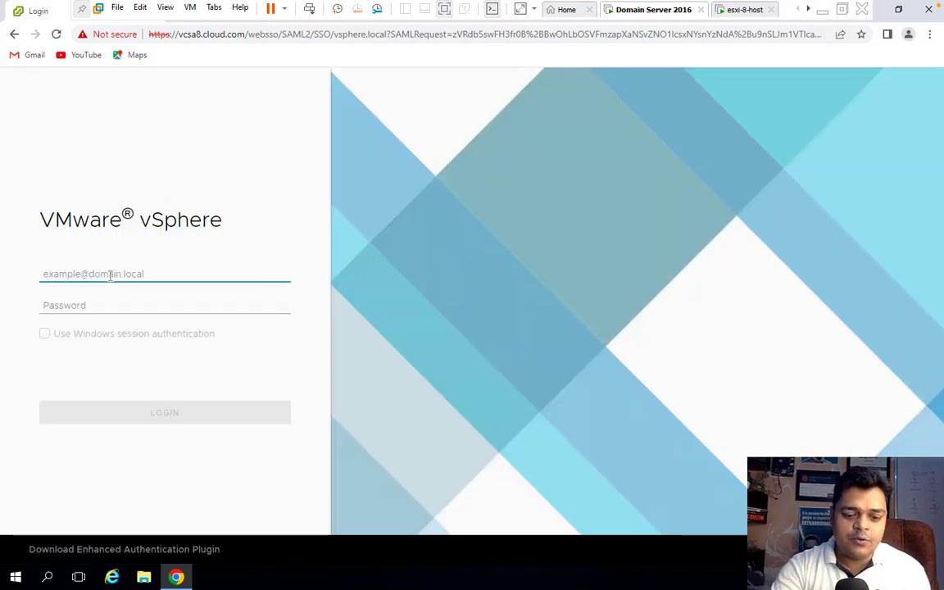
type("Admin")
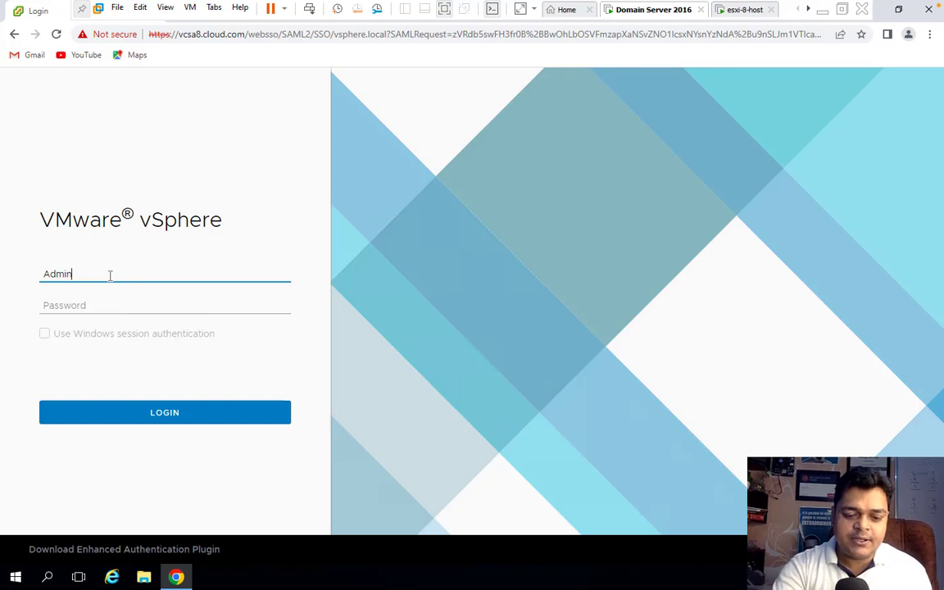
type("istrator@")
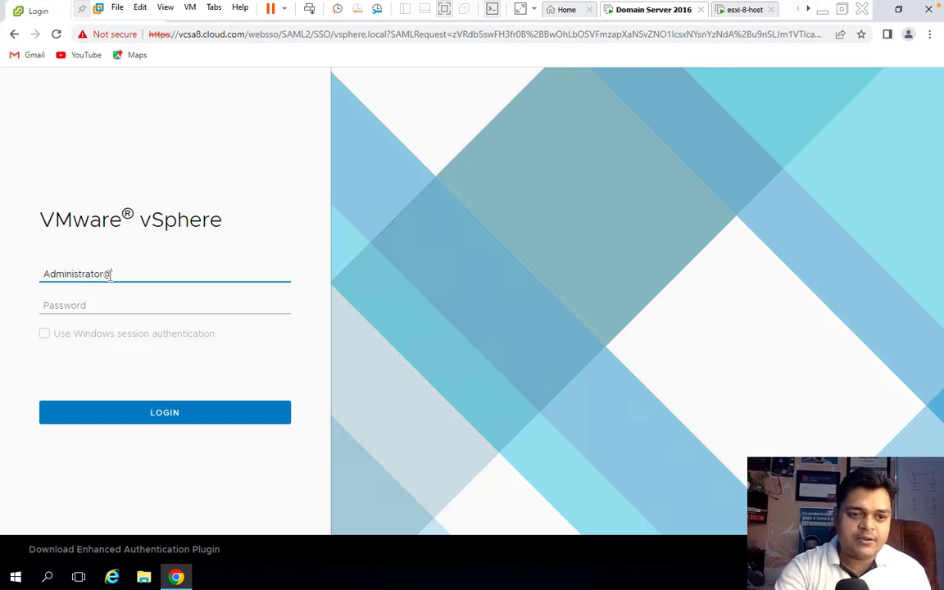
type("vsphe")
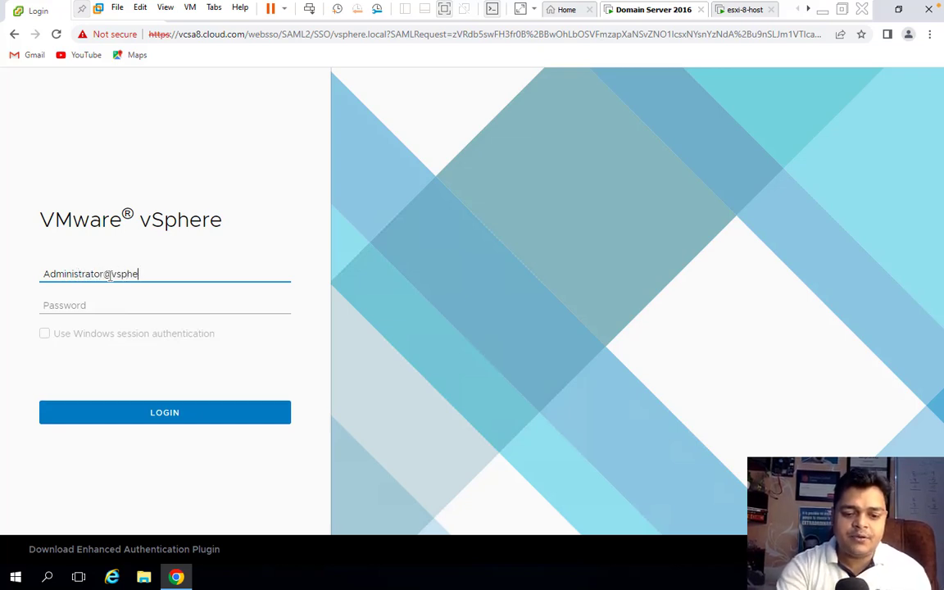
type("re.local")
key("Tab")
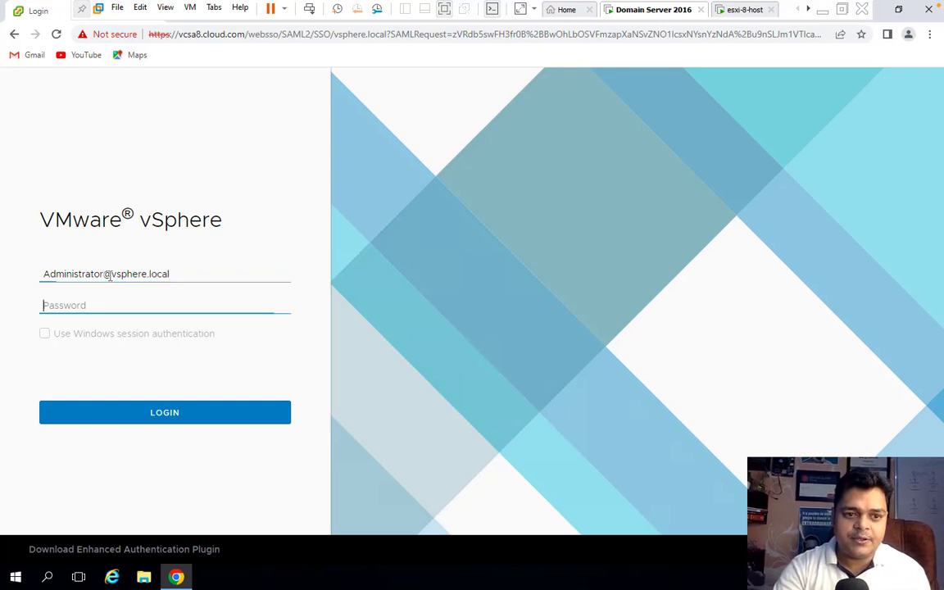
type("V")
type("••••••")
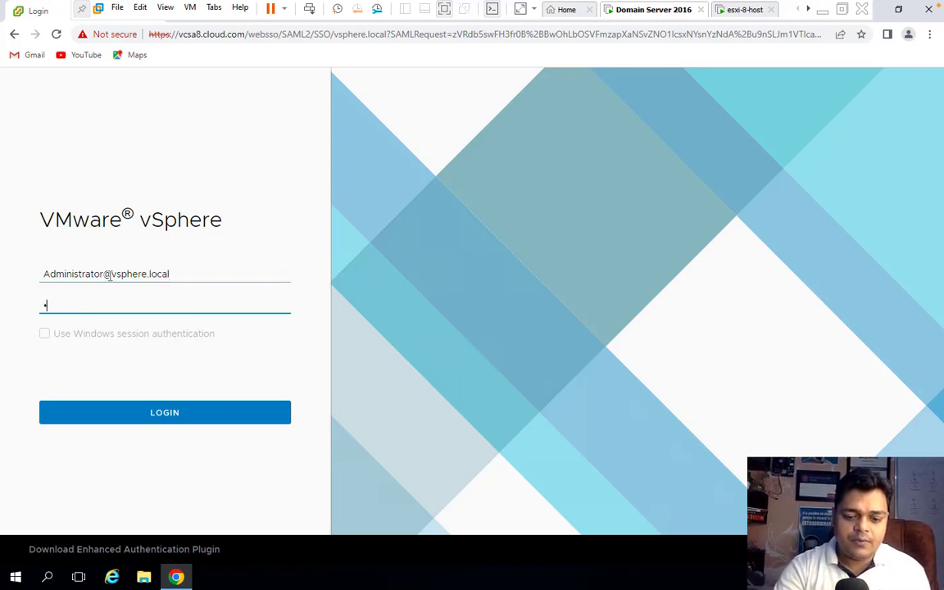
type("••••••••")
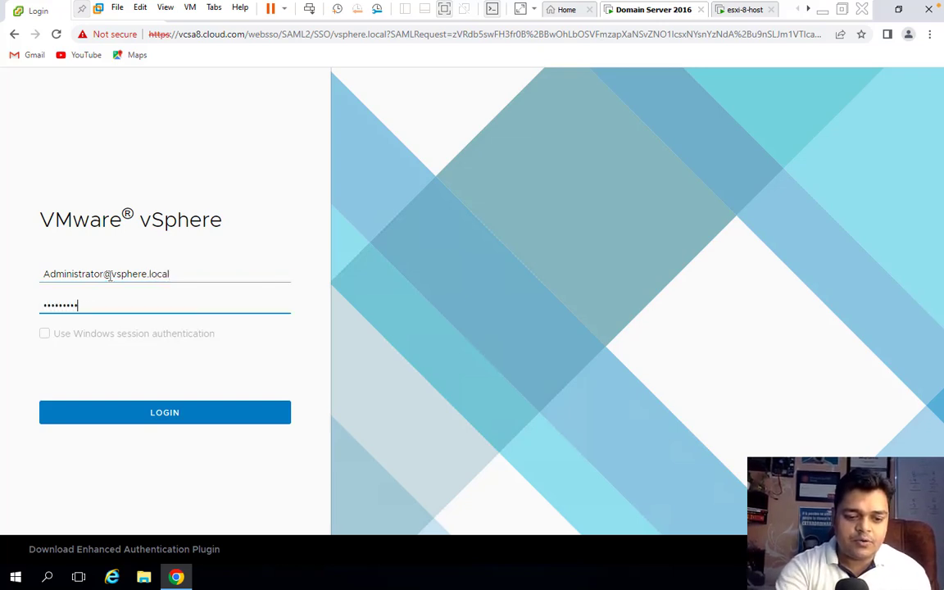
key("Return")
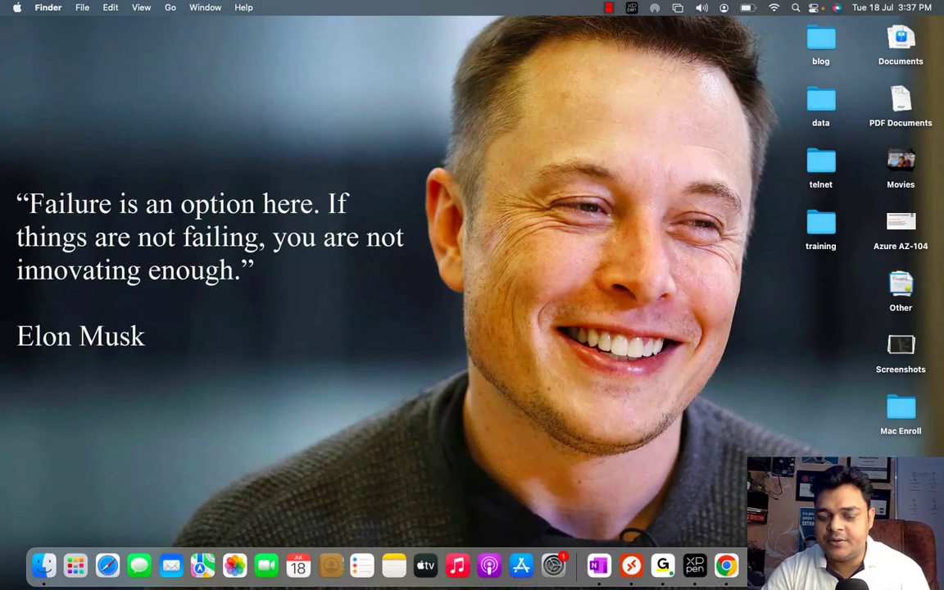
Open the Shortcuts page, dismiss the expired-licenses banner, and restore the browser window size
right_click(774, 455)
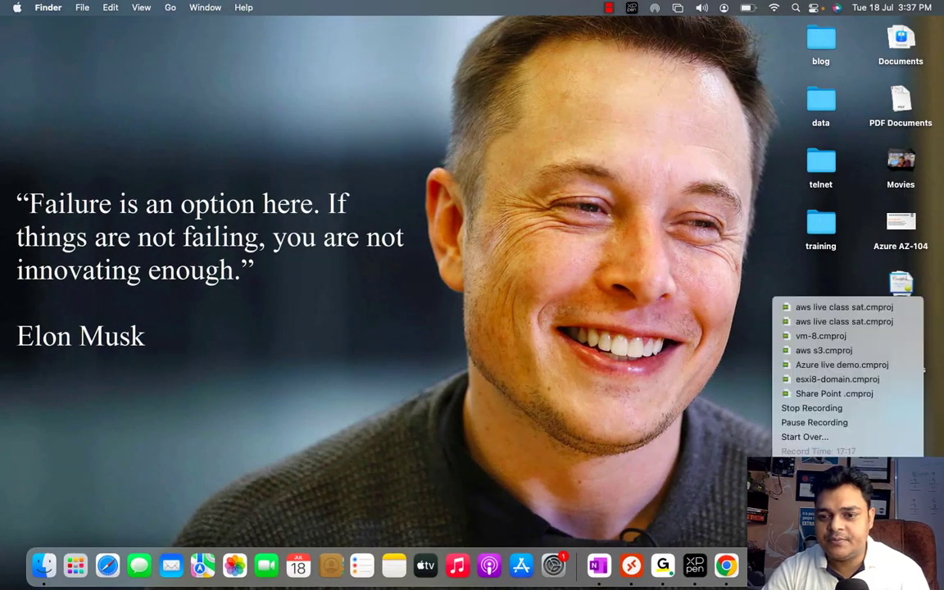
left_click(807, 421)
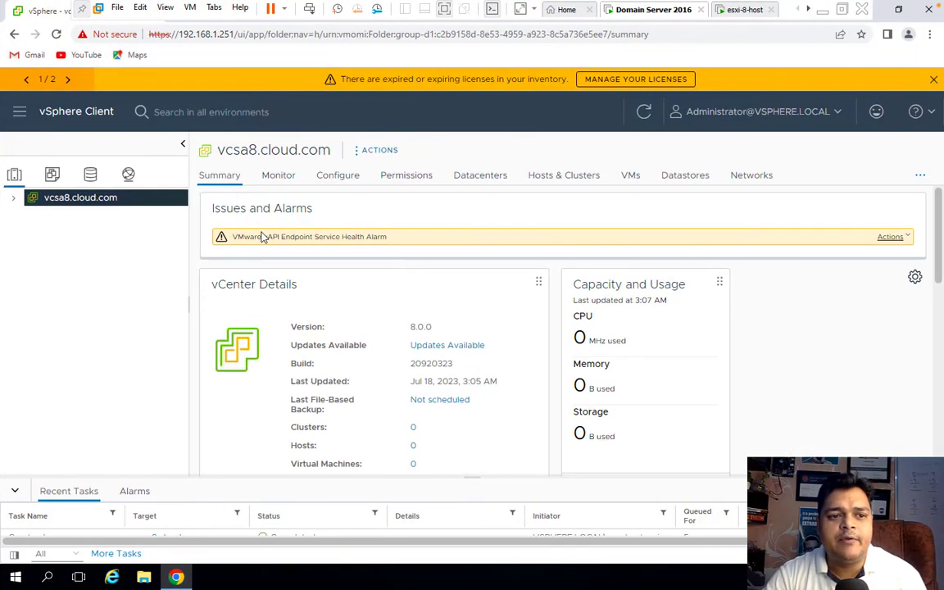
left_click(147, 113)
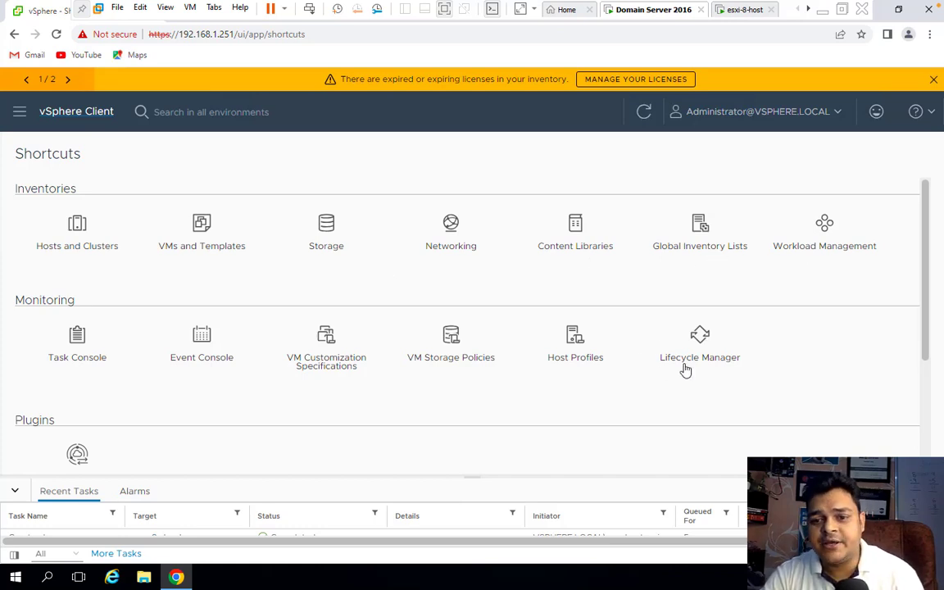
scroll(265, 401, "down", 3)
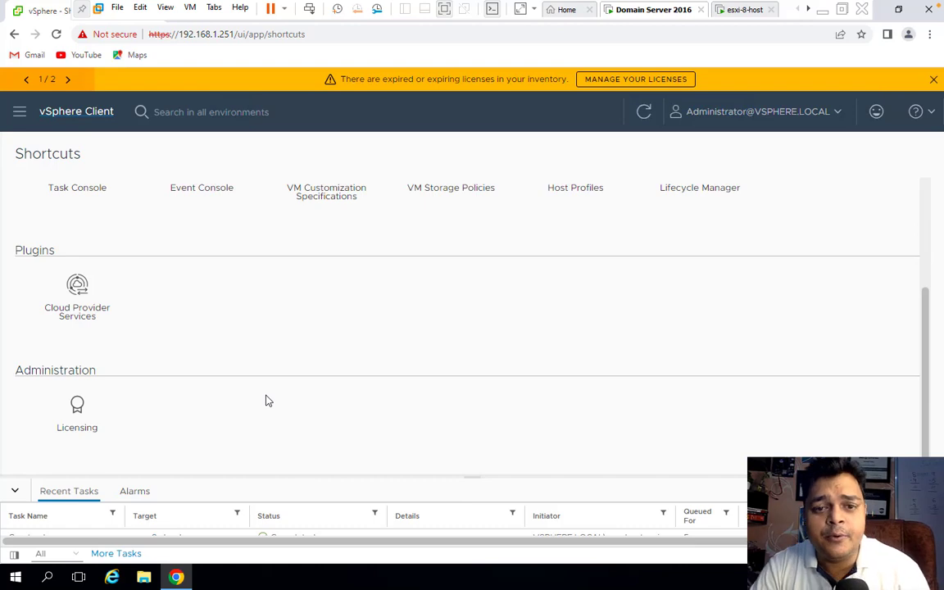
scroll(266, 400, "up", 3)
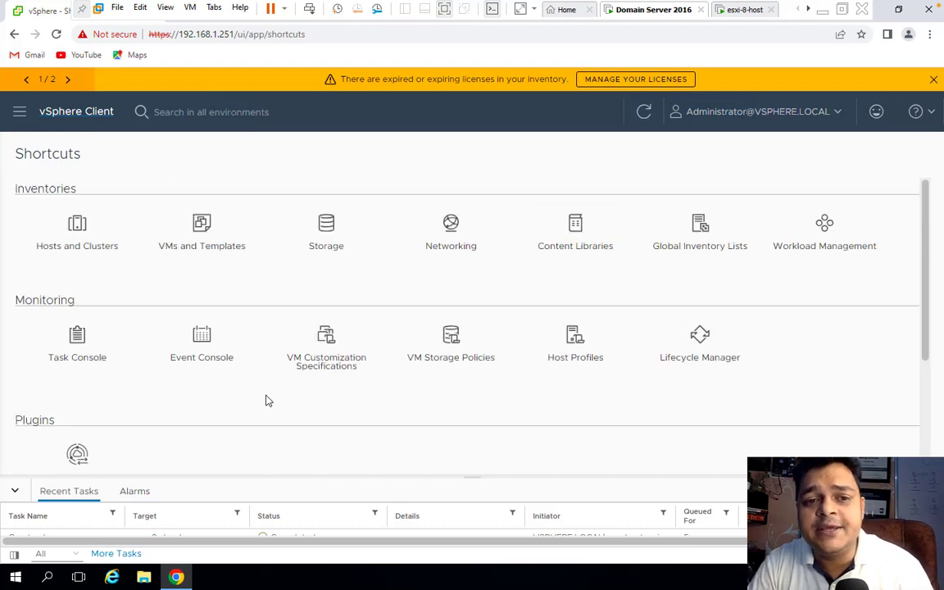
left_click(933, 80)
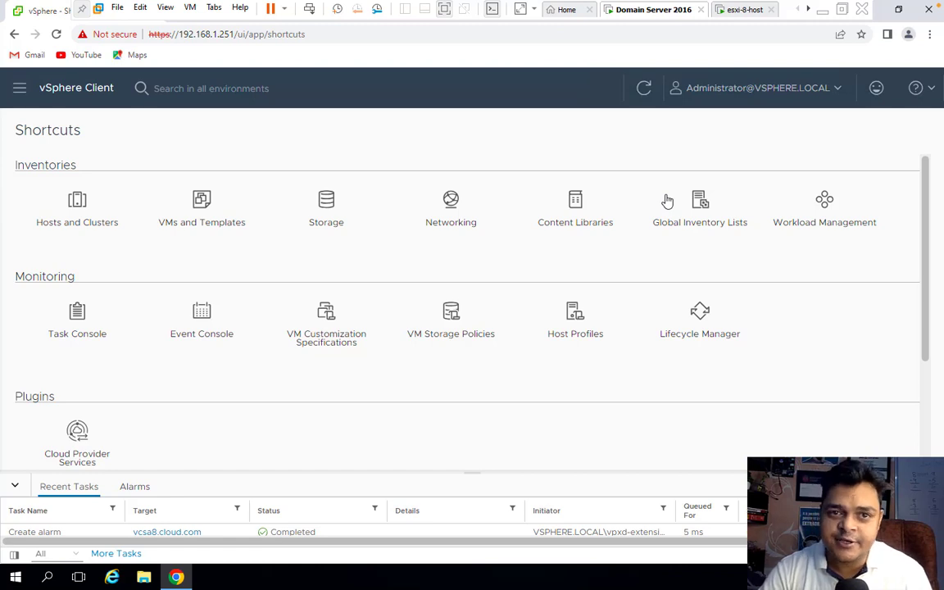
left_click(898, 9)
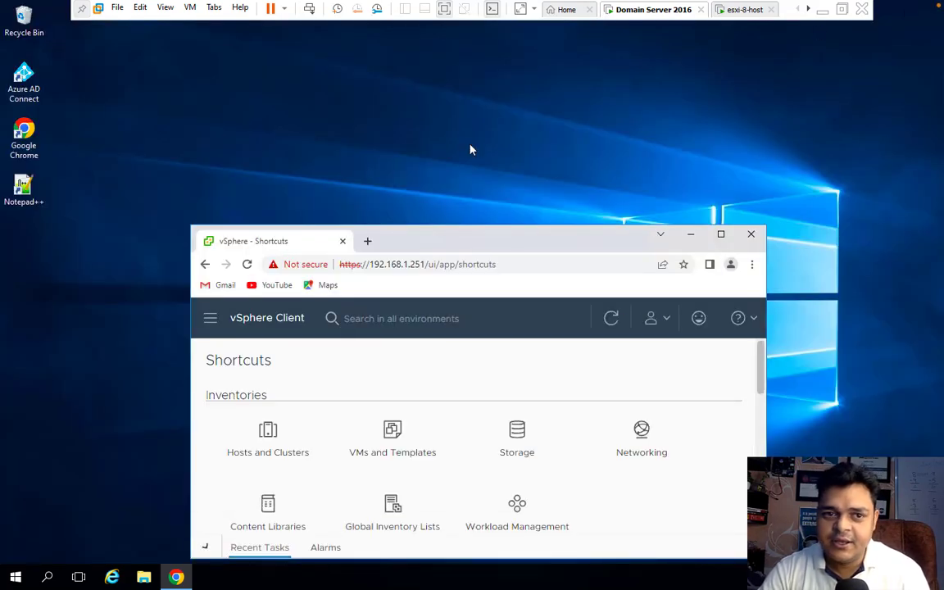
left_click(367, 241)
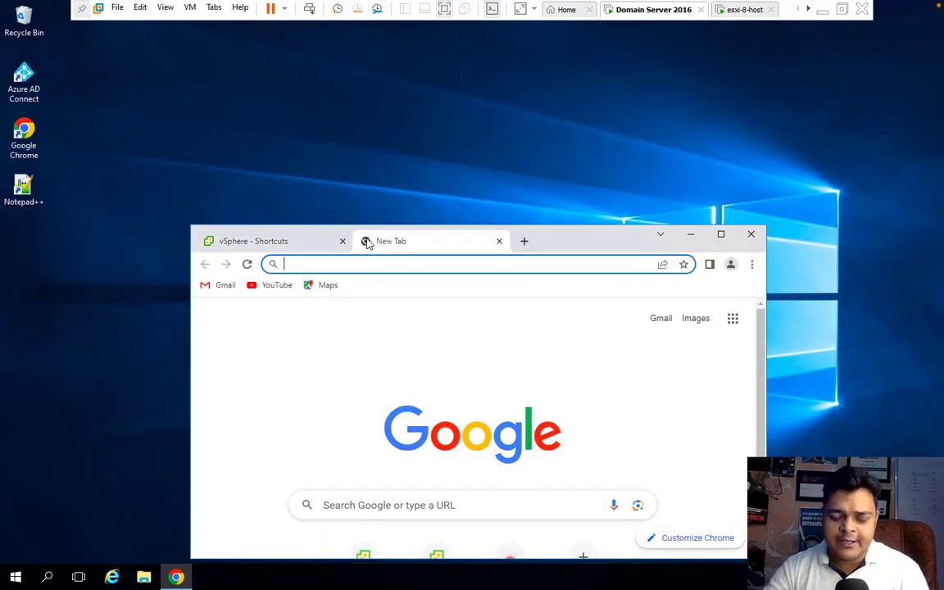
type("192.168.1.150")
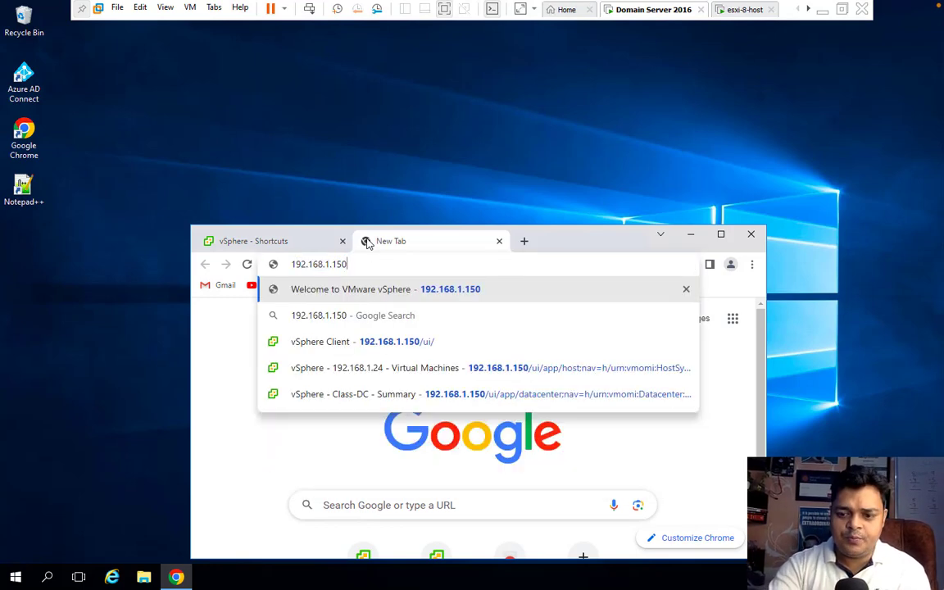
key("BackSpace")
key("BackSpace")
key("BackSpace")
type("251")
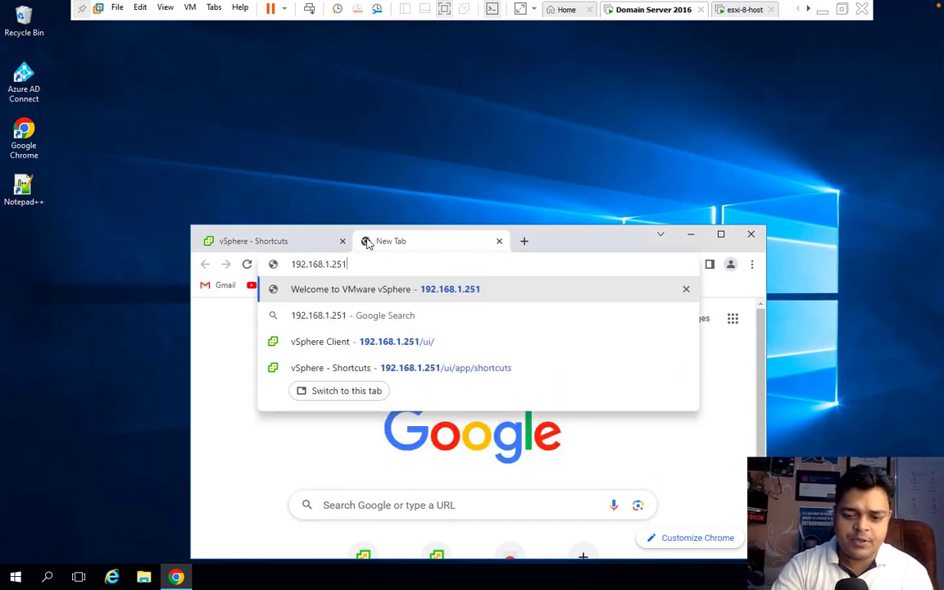
type(":5480")
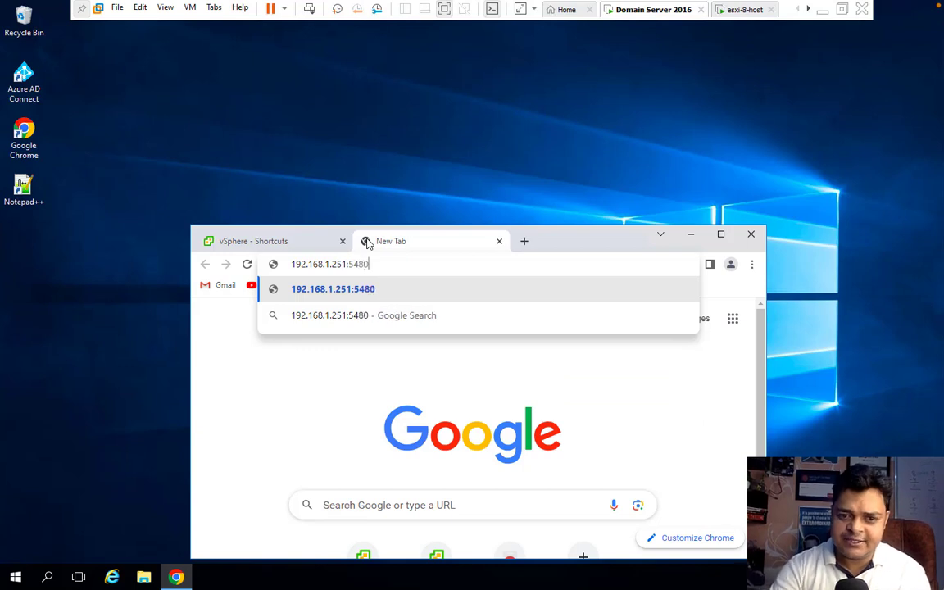
key("Return")
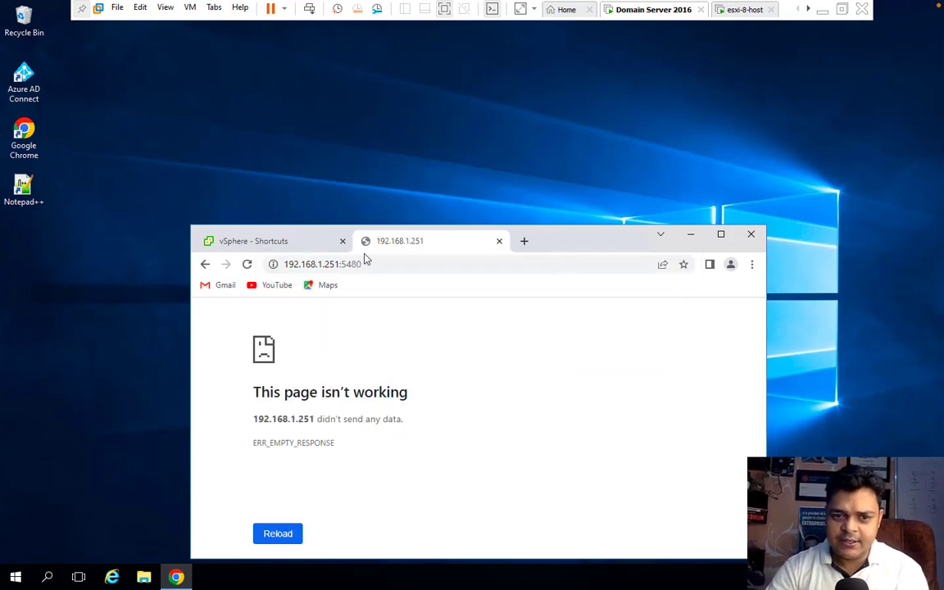
left_click(720, 235)
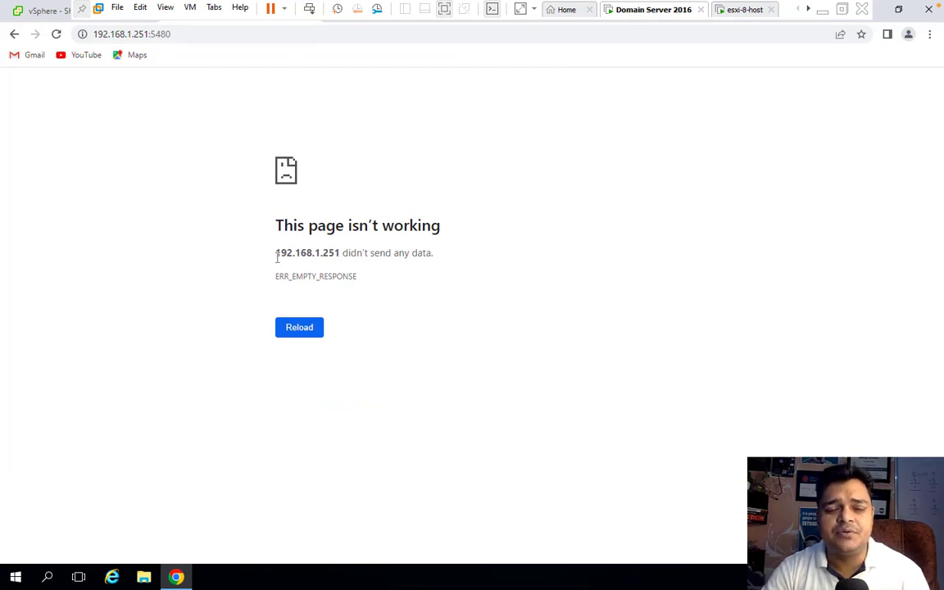
left_click(899, 10)
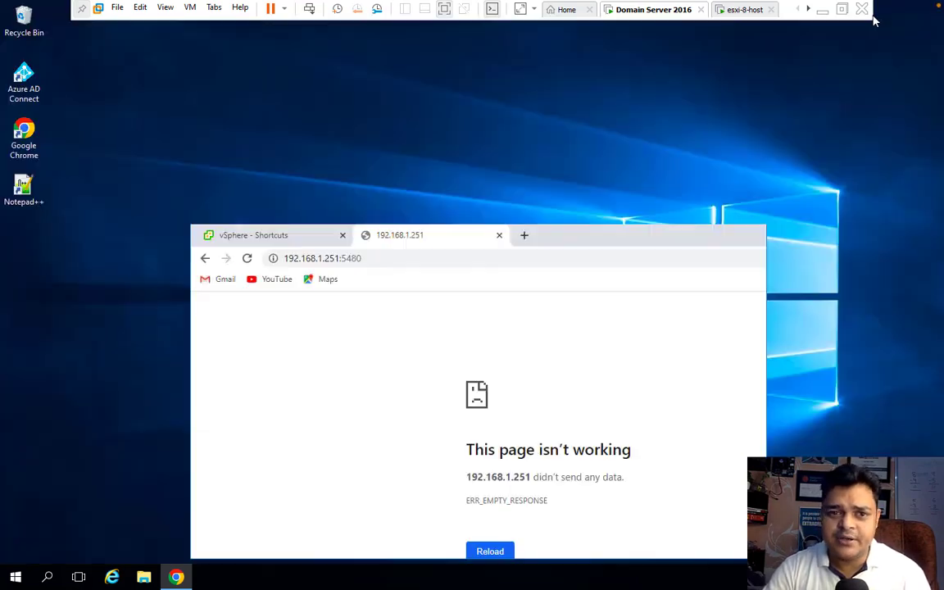
left_click(499, 235)
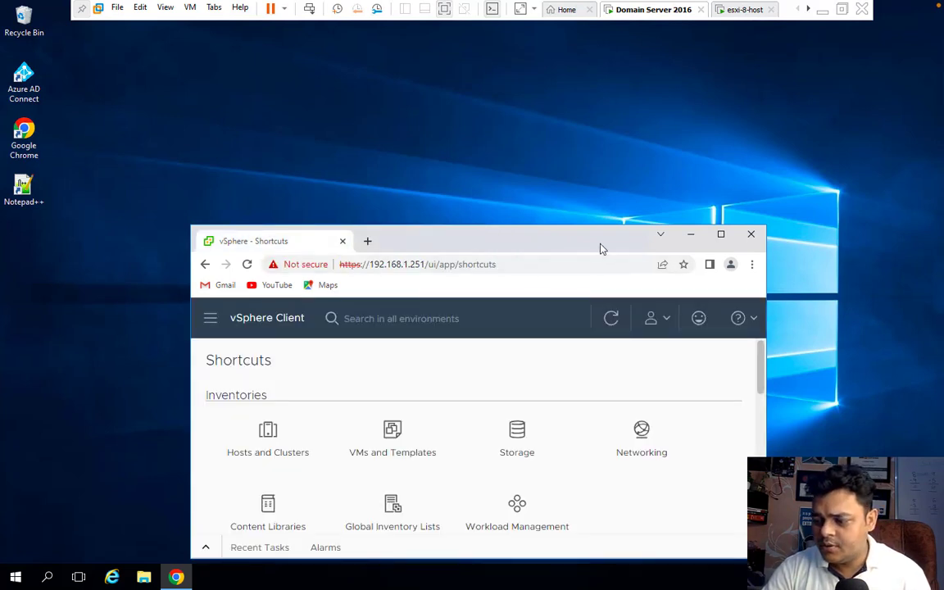
Maximize the Chrome window showing vSphere, then switch to the Mac Finder desktop with Ctrl+Left
left_click(721, 234)
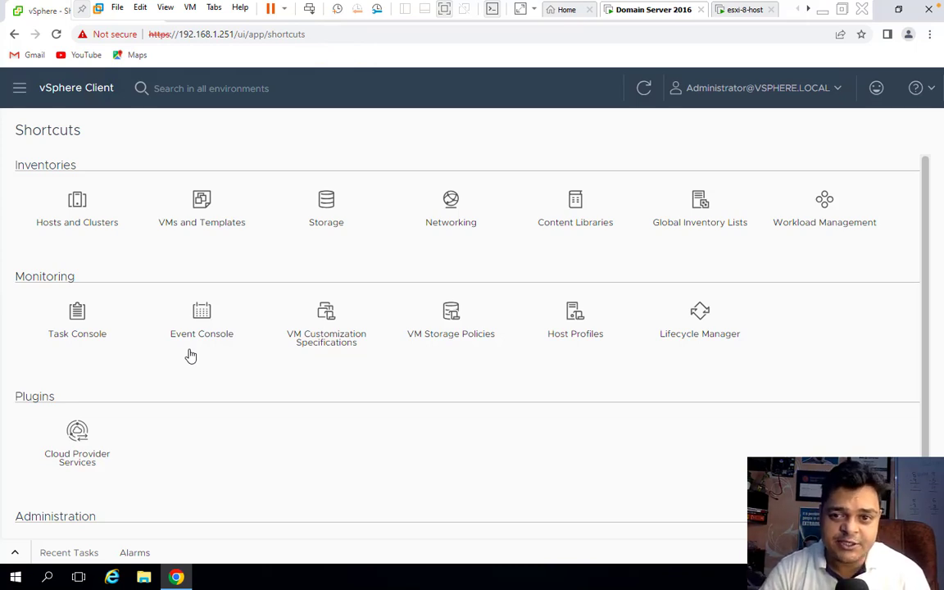
key("ctrl+Left")
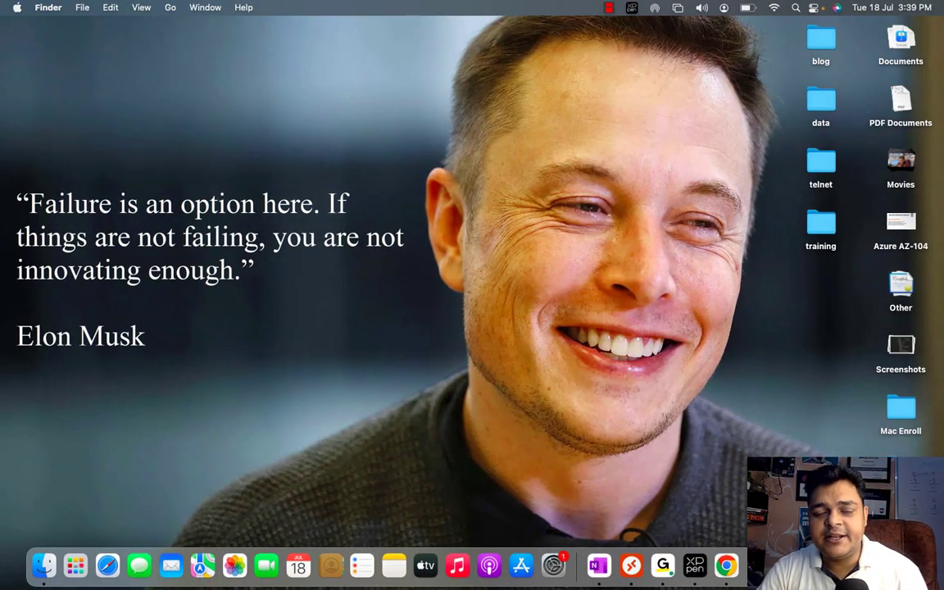